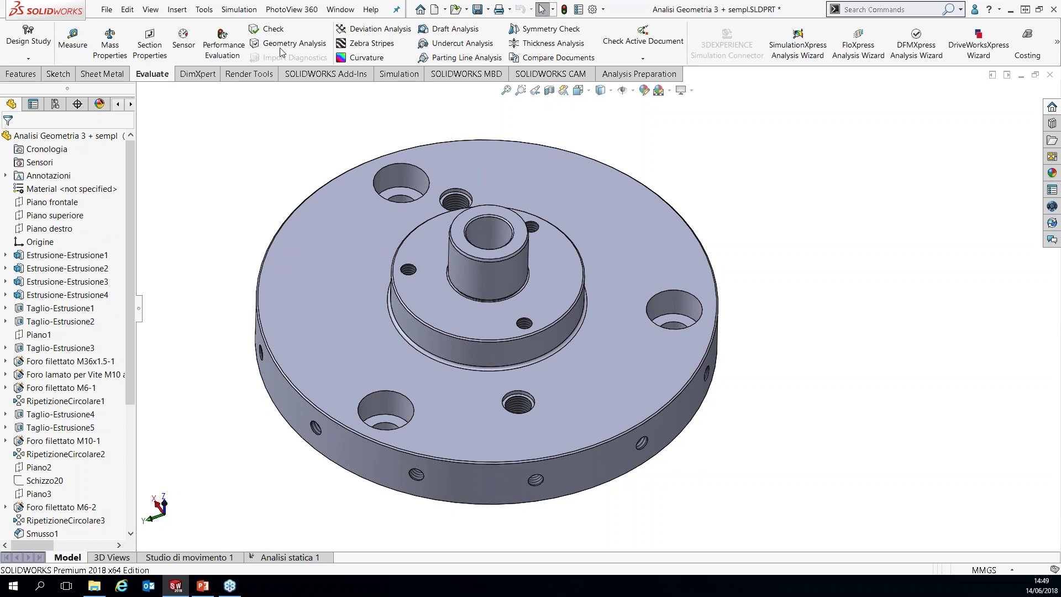
- Run a Geometry Analysis of the flange for insignificant geometry, sharp angles and discontinuous geometry, using 0.10 mm and 5.00 degree limits
click(293, 43)
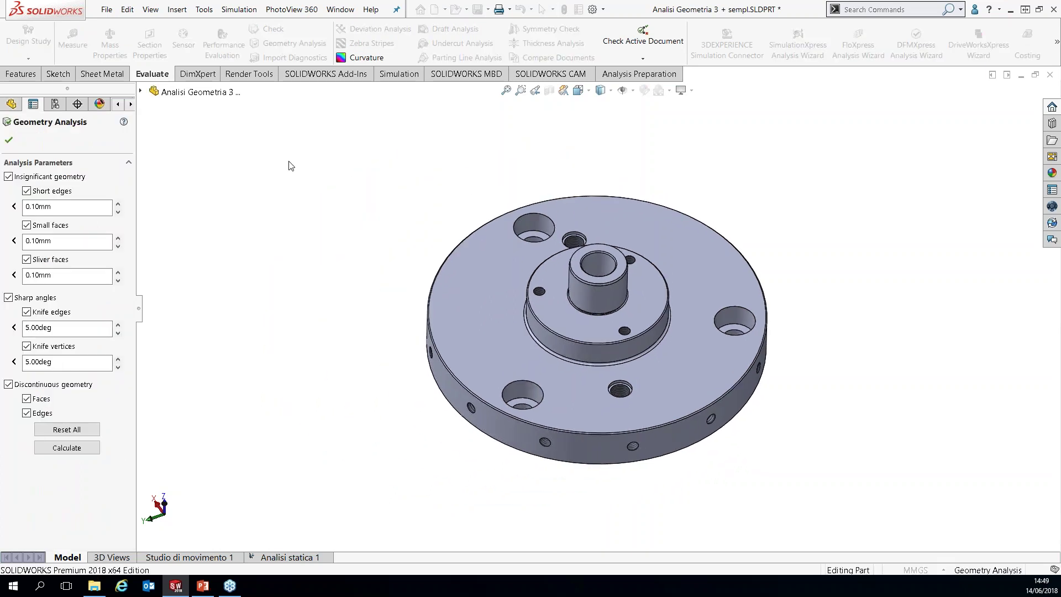
click(67, 448)
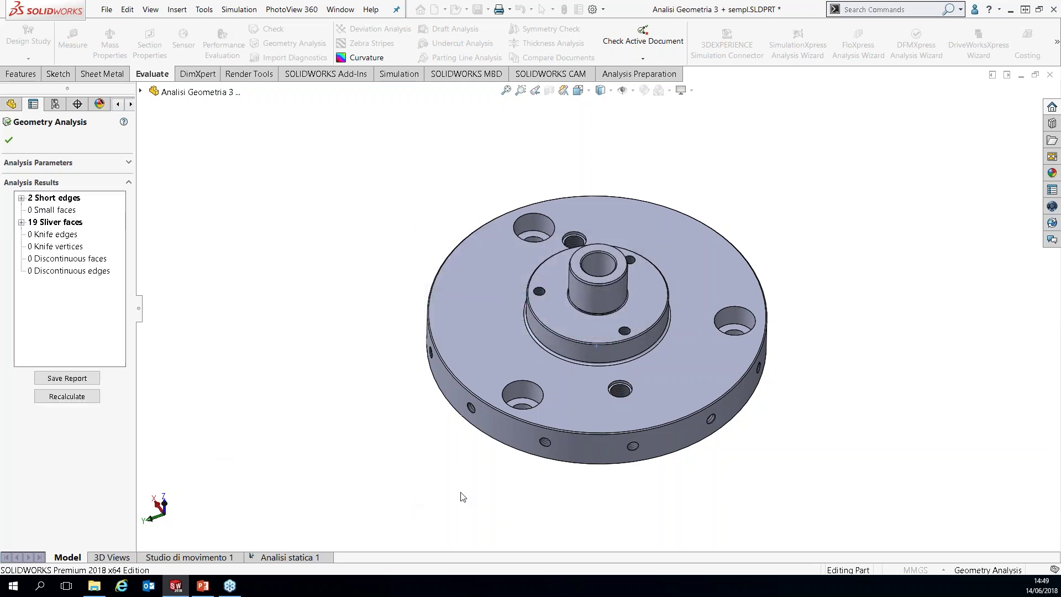
scroll(623, 476, down, 2)
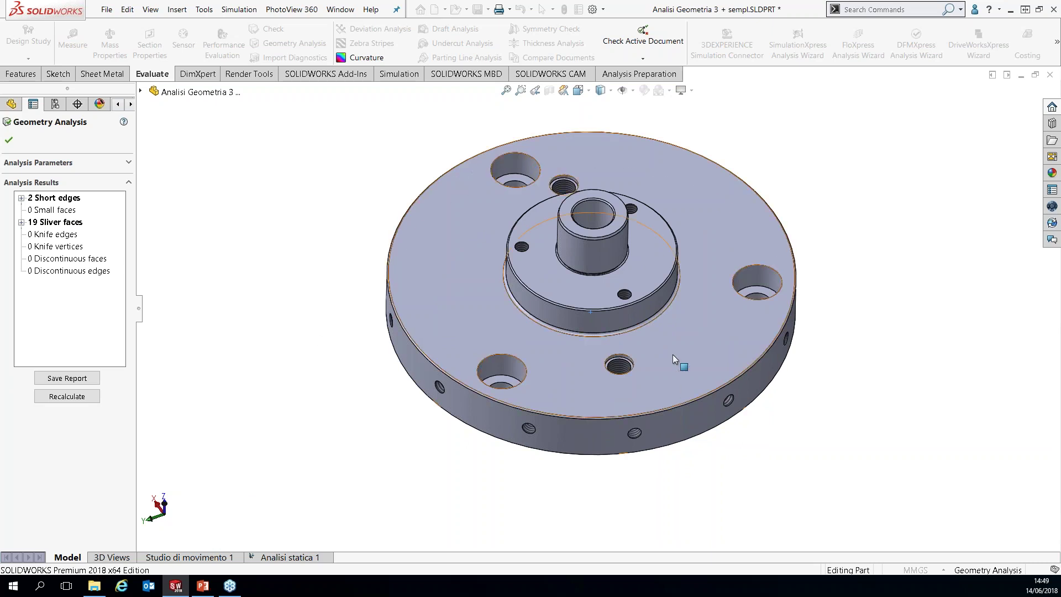
- Expand the sliver faces in the analysis results and highlight several of them to locate them on the flange's rim
click(21, 222)
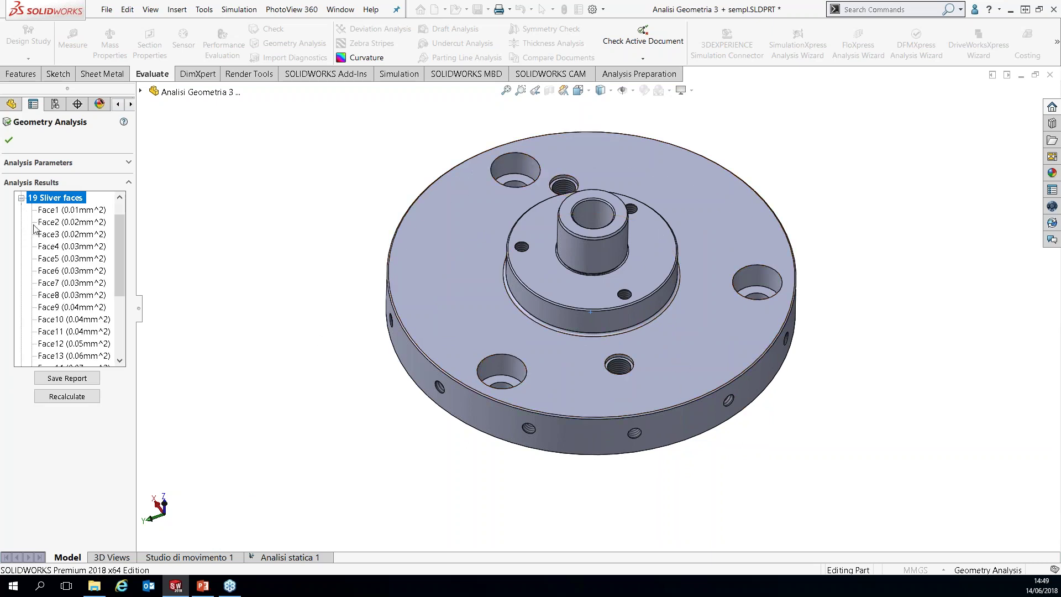
click(64, 213)
click(66, 246)
click(71, 283)
click(73, 309)
middle_drag(336, 431, 505, 353)
scroll(542, 308, down, 2)
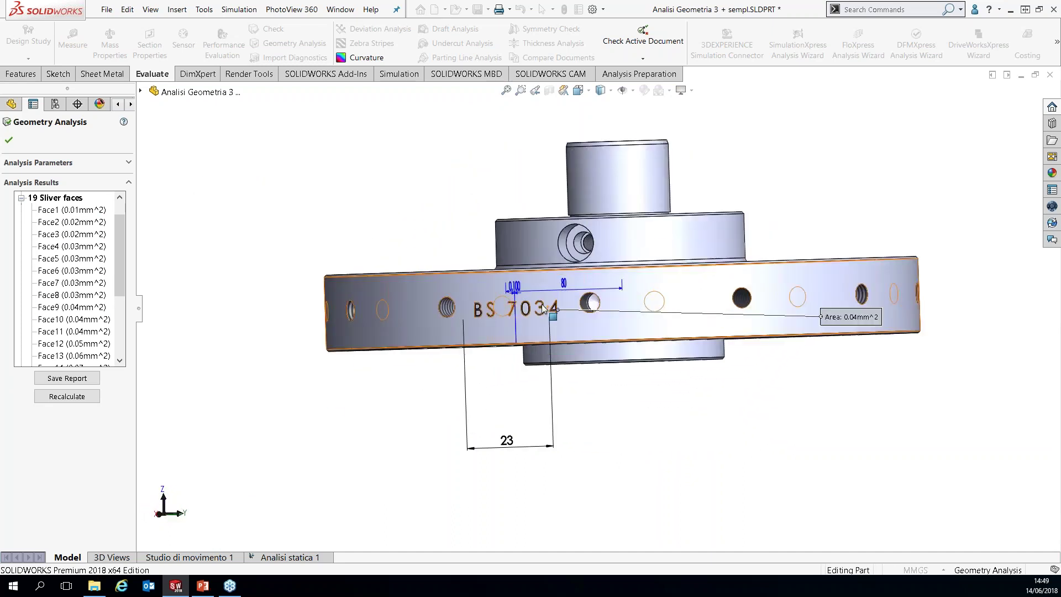
- Examine the highlighted sliver face up close on the digit 4 of the engraved BS 7034 text
scroll(542, 309, down, 5)
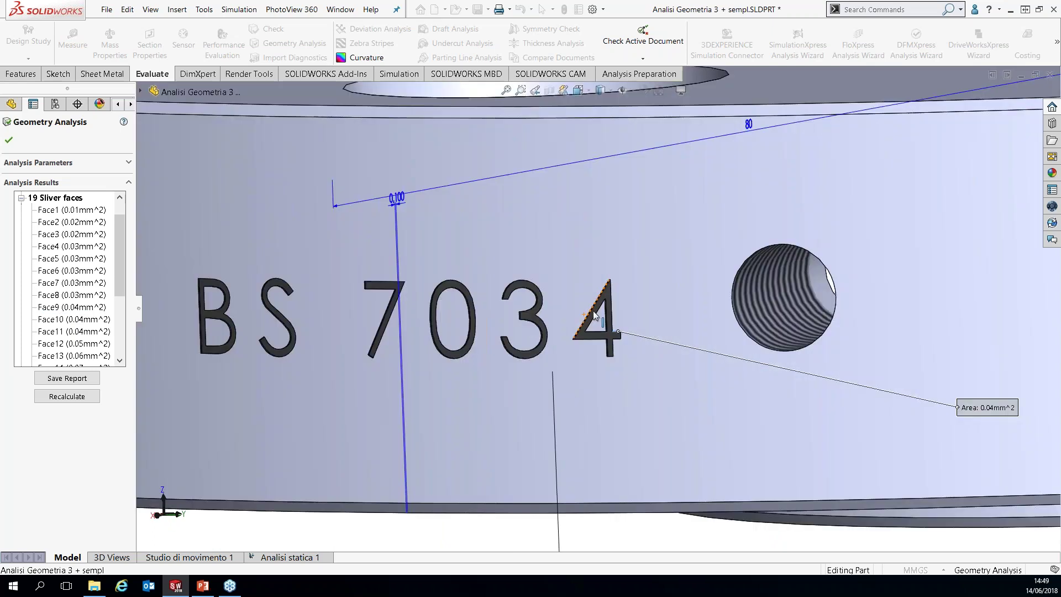
scroll(593, 315, down, 5)
middle_drag(581, 320, 544, 331)
scroll(597, 331, down, 3)
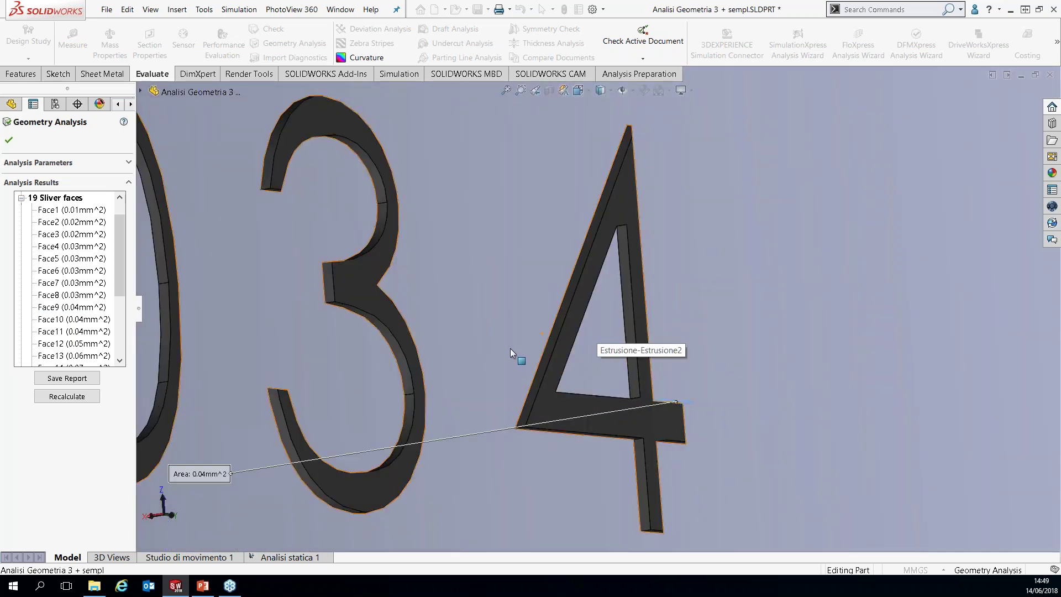
scroll(511, 351, up, 10)
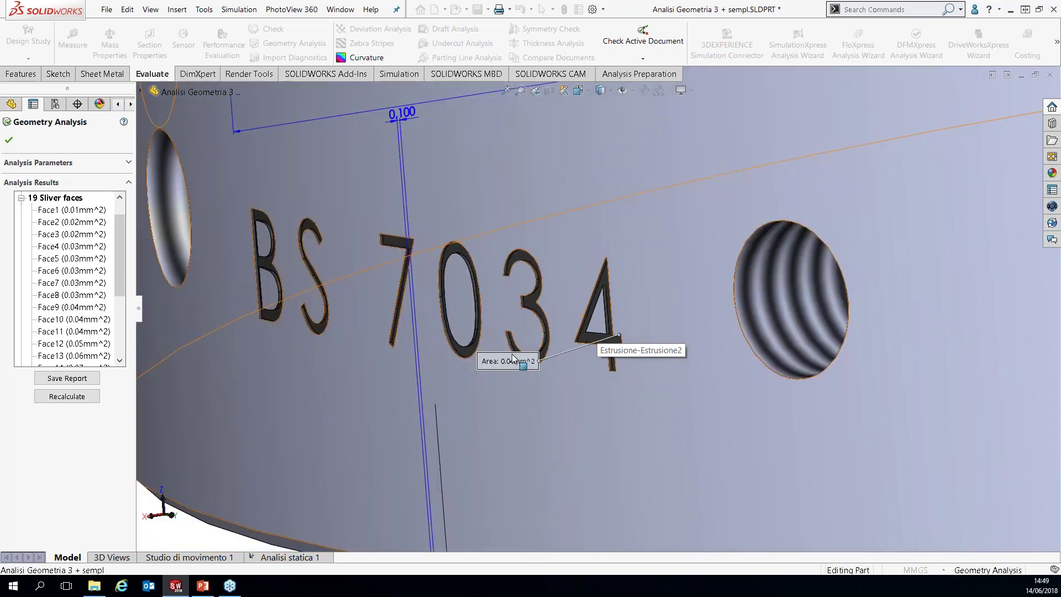
scroll(564, 392, up, 6)
click(399, 355)
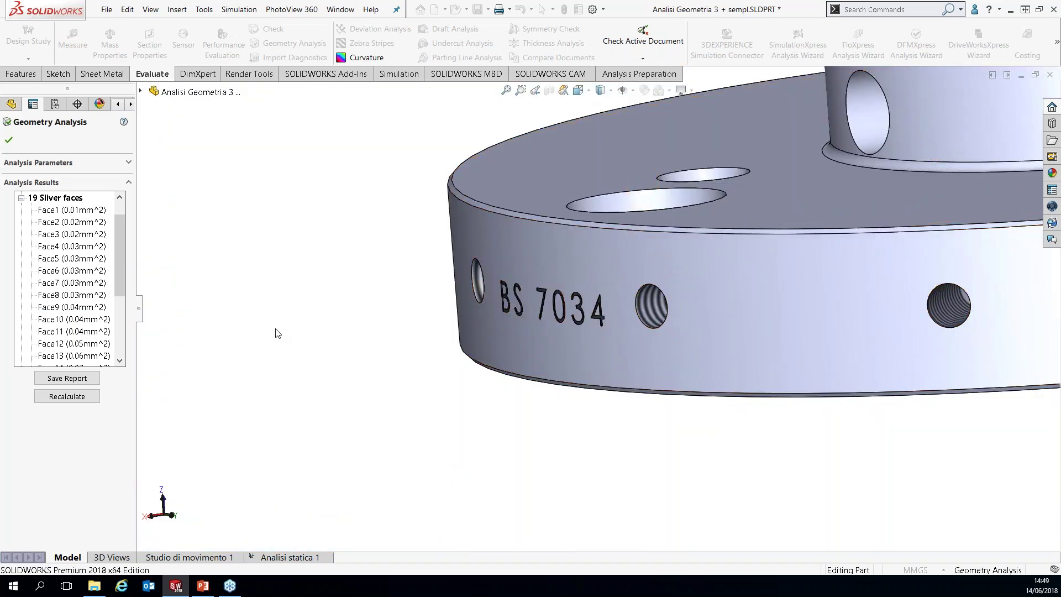
- Collapse the sliver face results and finish the Geometry Analysis
click(22, 198)
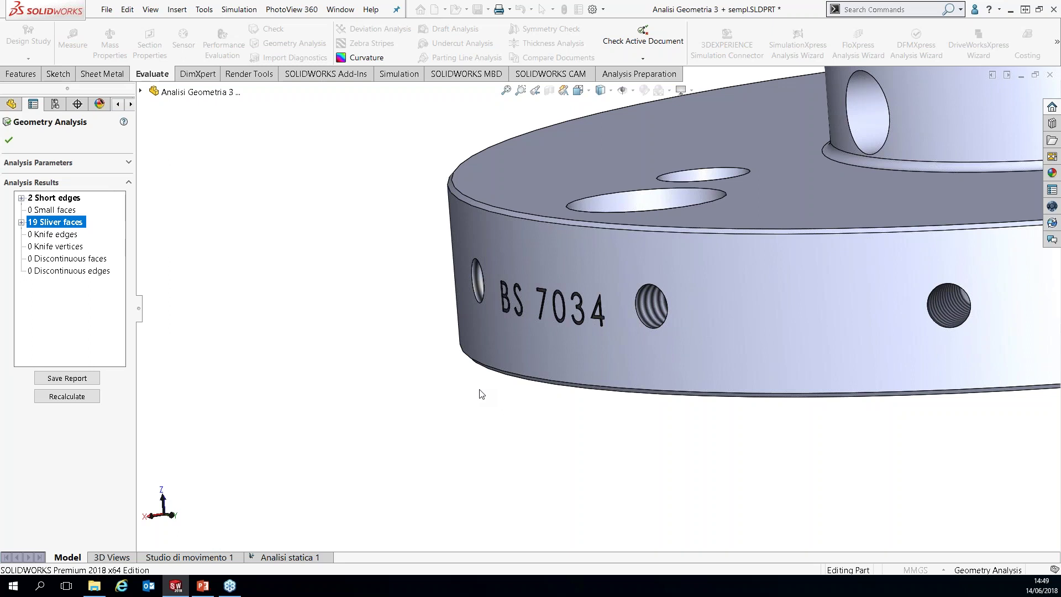
click(480, 394)
scroll(481, 393, up, 10)
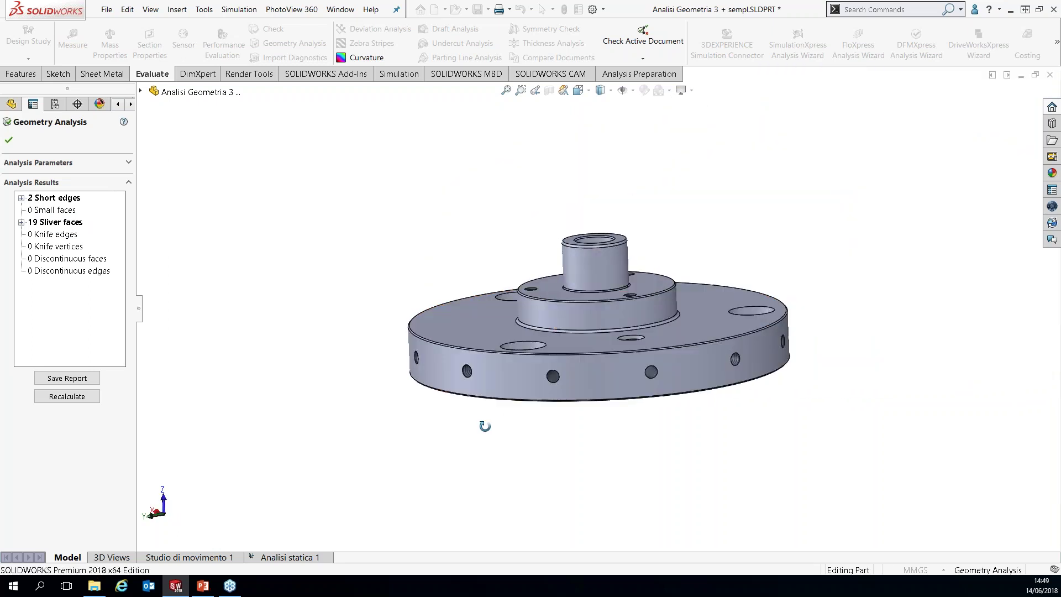
click(8, 140)
mouse_move(756, 260)
middle_down()
mouse_move(756, 230)
mouse_move(760, 280)
middle_up()
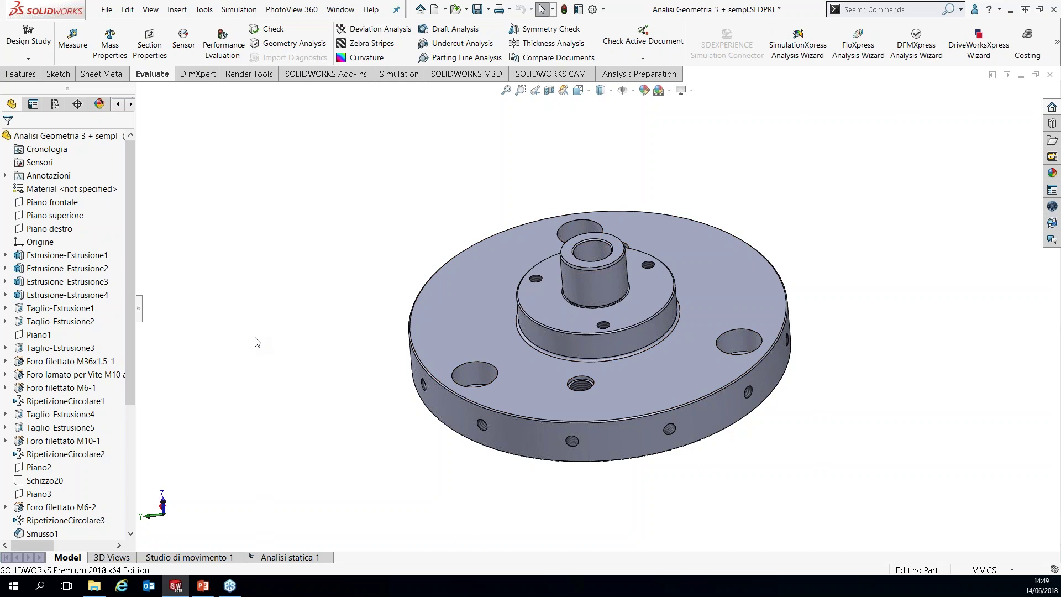
- In the study Analisi statica 1, simplify the model for meshing by finding all features with a volume-based factor of 0.001
click(286, 558)
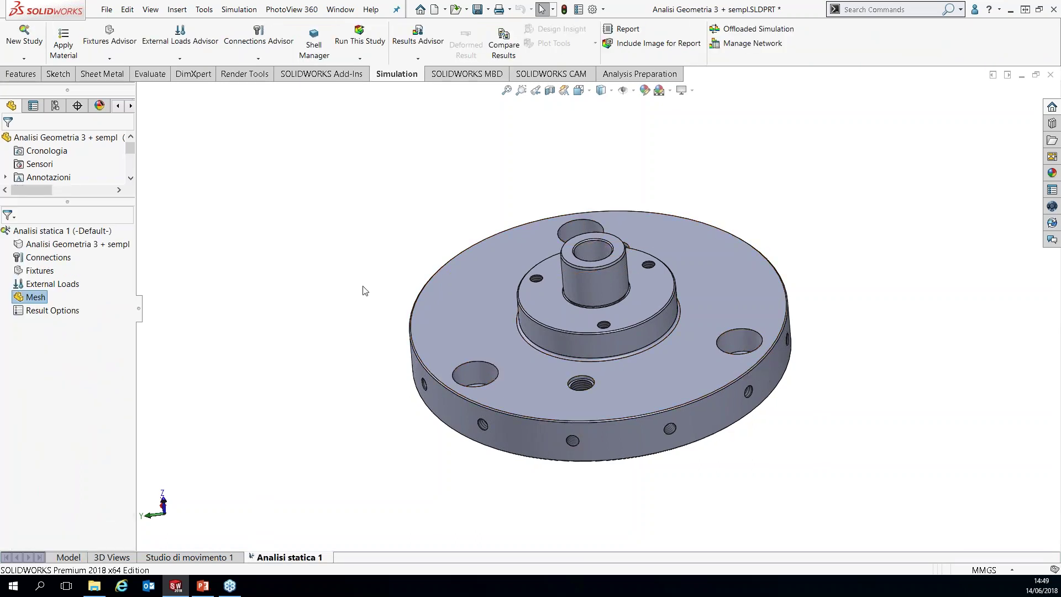
scroll(774, 387, down, 3)
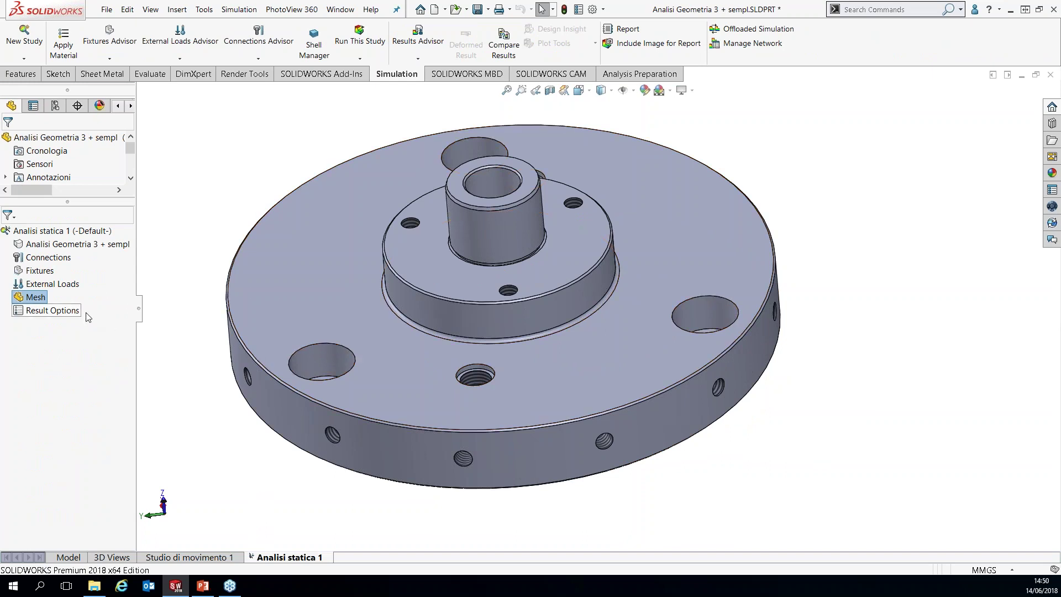
right_click(36, 302)
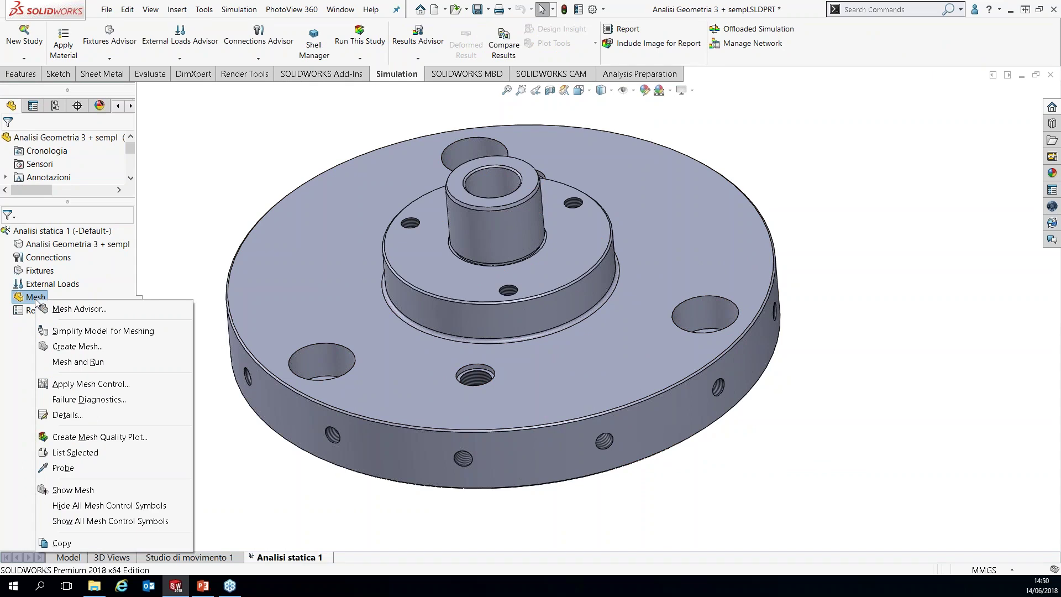
click(178, 331)
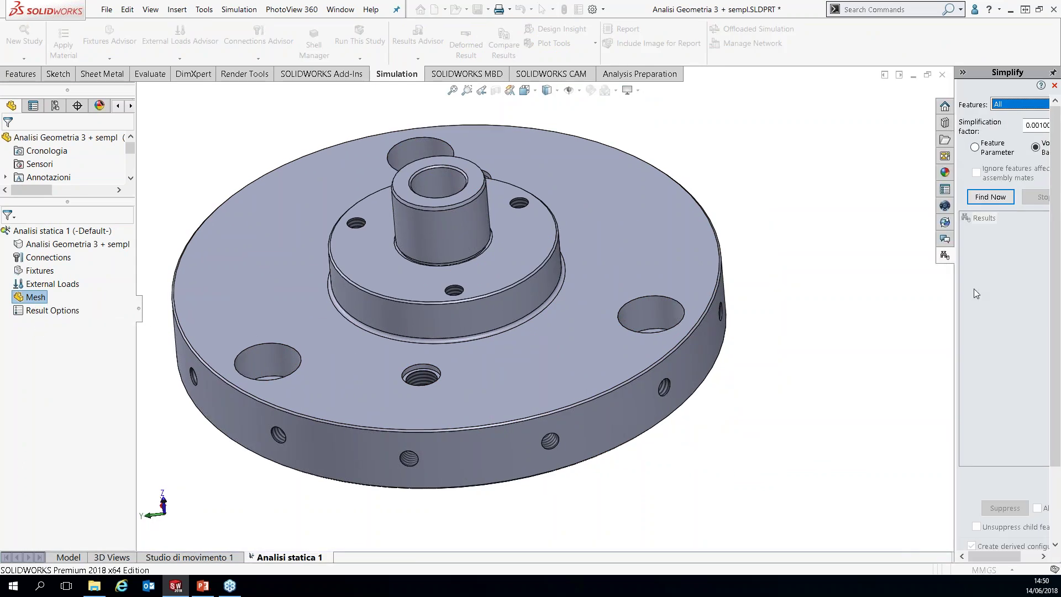
drag(956, 292, 902, 292)
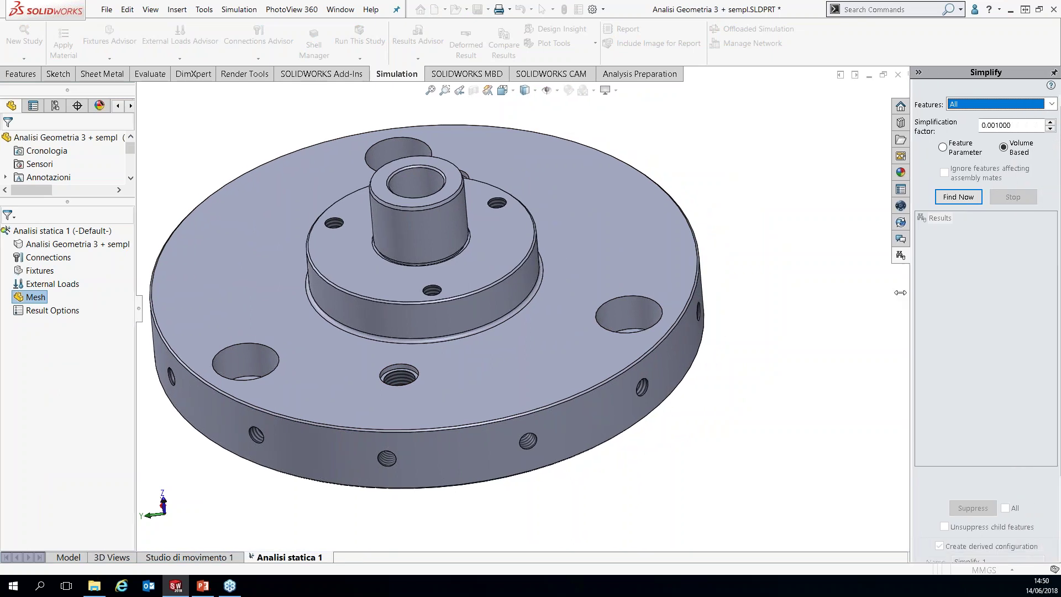
click(950, 199)
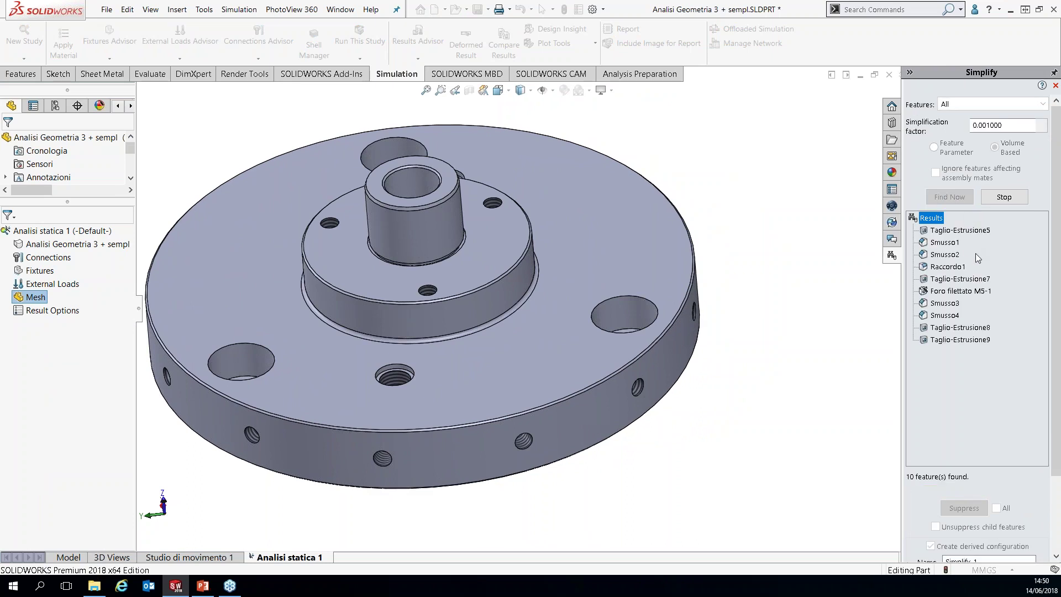
- Review the features found for simplification one by one, from Taglio-Estrusione5 to Taglio-Estrusione9, on the model
click(955, 231)
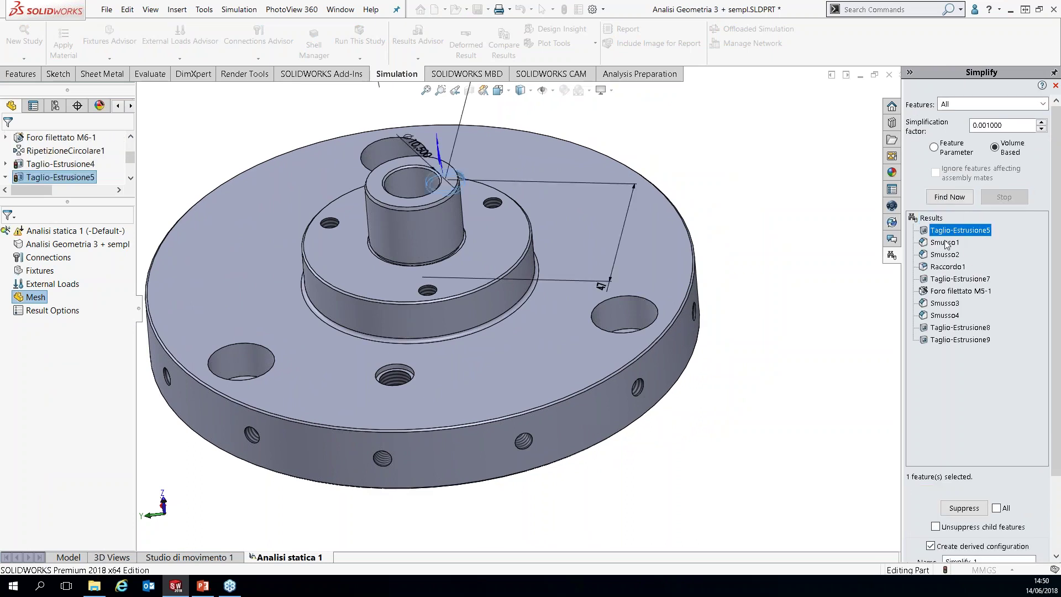
click(947, 243)
click(944, 255)
click(943, 266)
click(945, 279)
click(942, 291)
click(941, 303)
click(940, 316)
click(940, 341)
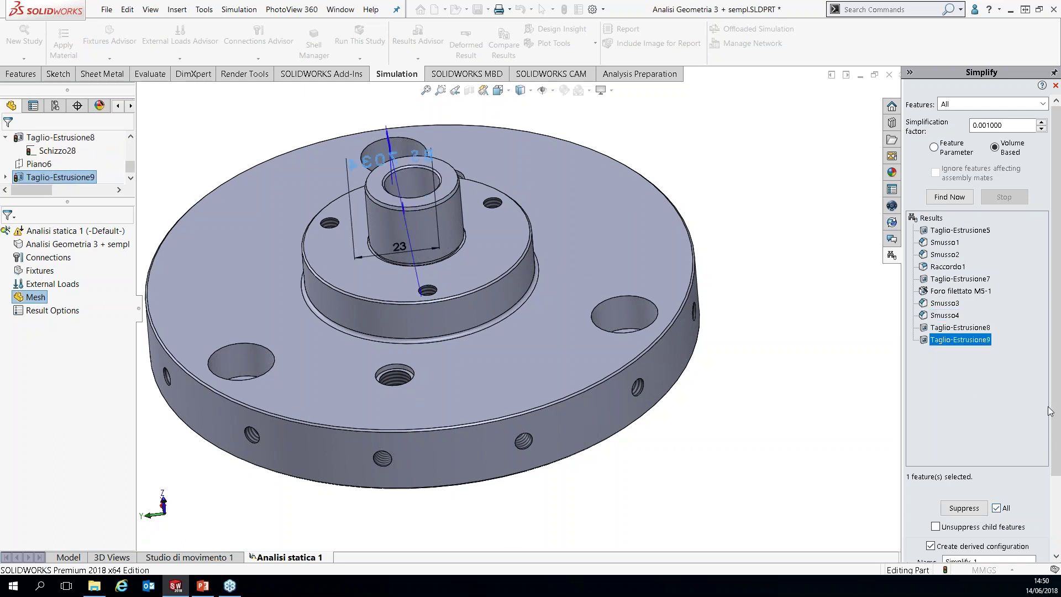
- Suppress all the found features in a derived configuration named Simplify_1 and close the simplification tool
scroll(1057, 409, down, 3)
drag(1060, 466, 1056, 498)
click(979, 418)
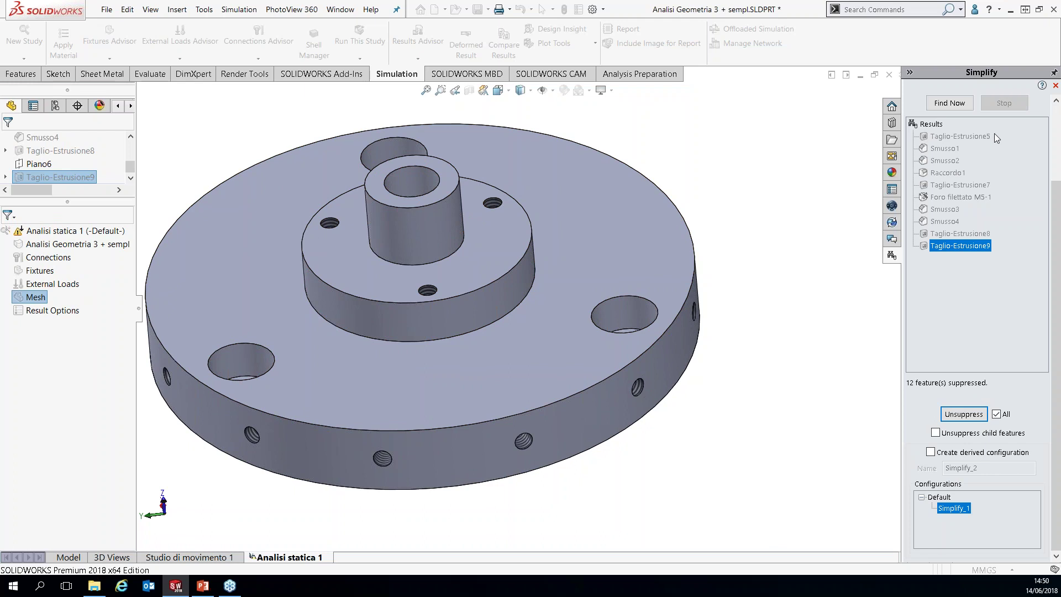
click(1056, 86)
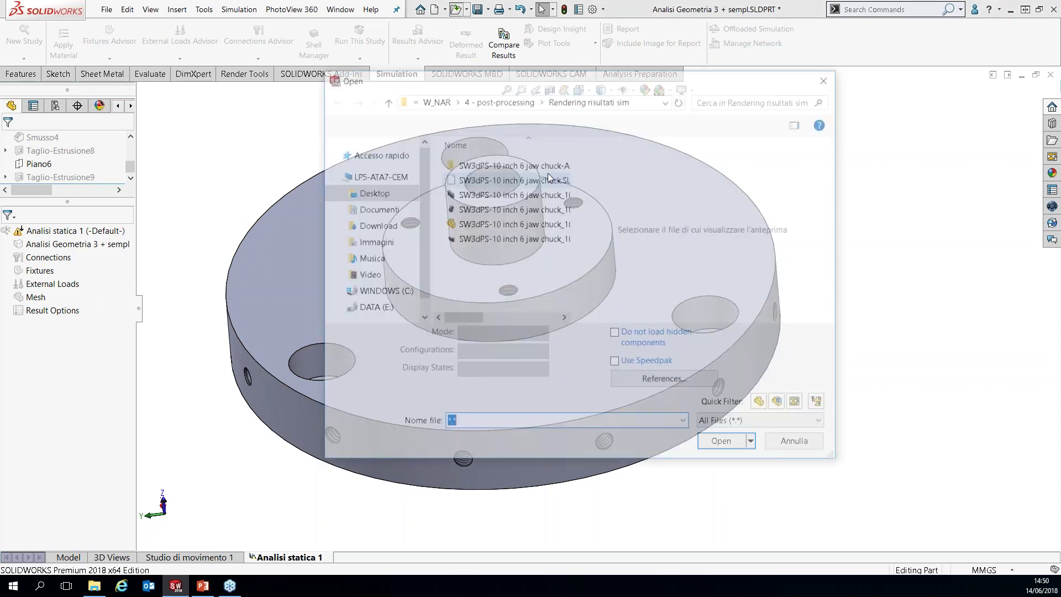
click(780, 439)
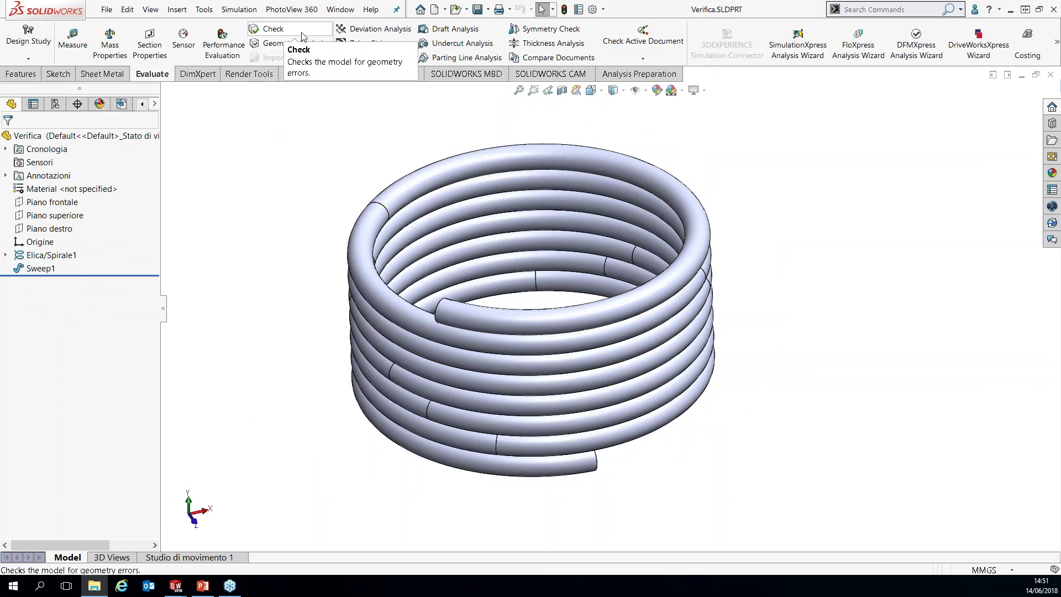
- Run Check on all solids and surfaces of the coil part Verifica for invalid faces, invalid edges and open surfaces
middle_drag(299, 397, 332, 339)
click(284, 31)
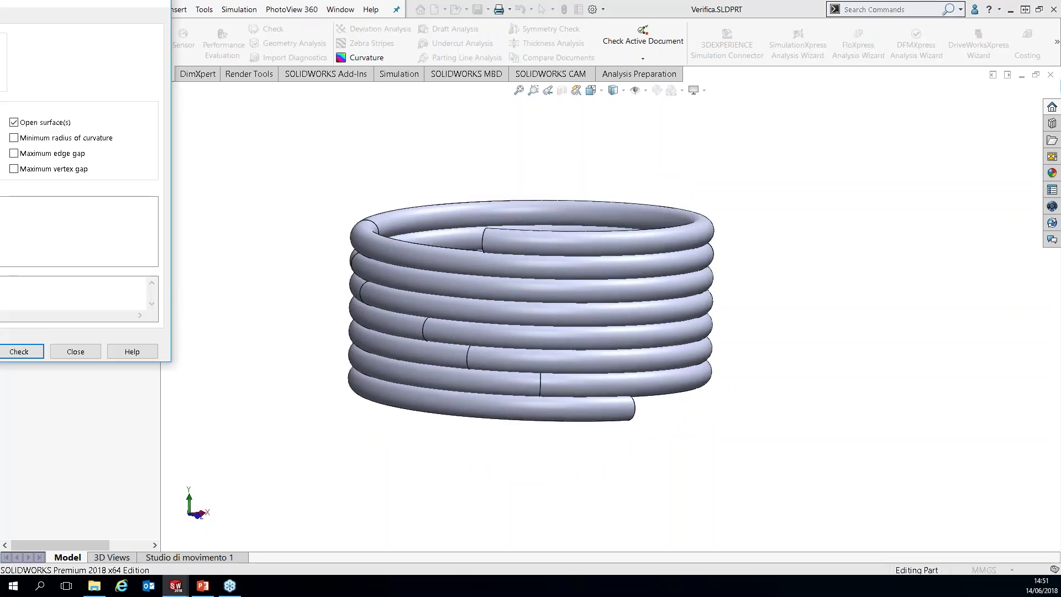
click(457, 477)
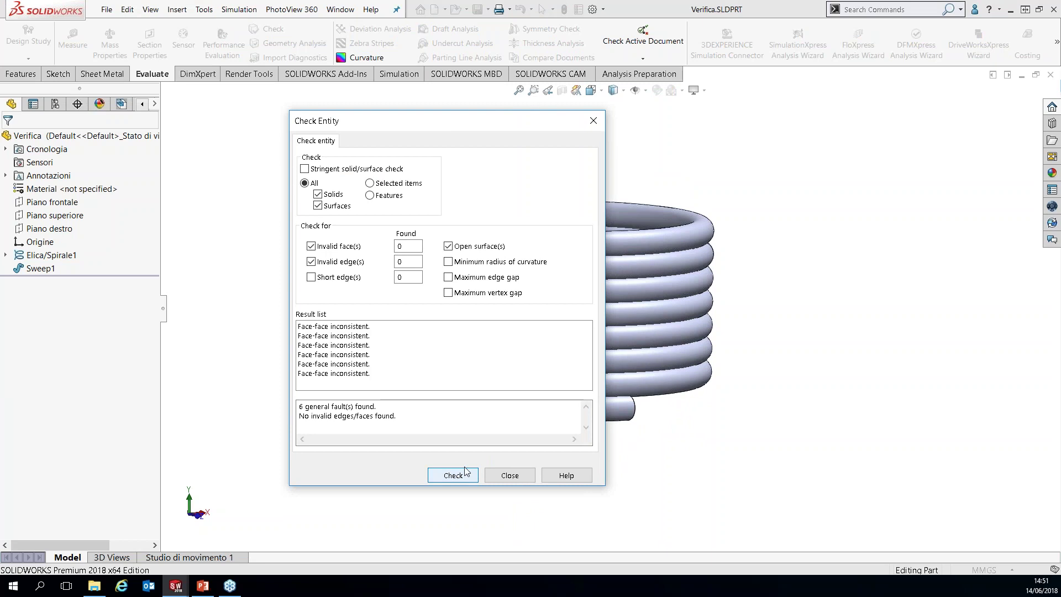
- Go through the face-face inconsistent results to locate each fault on the coil, keeping the model in view
click(353, 327)
click(349, 345)
drag(400, 131, 787, 140)
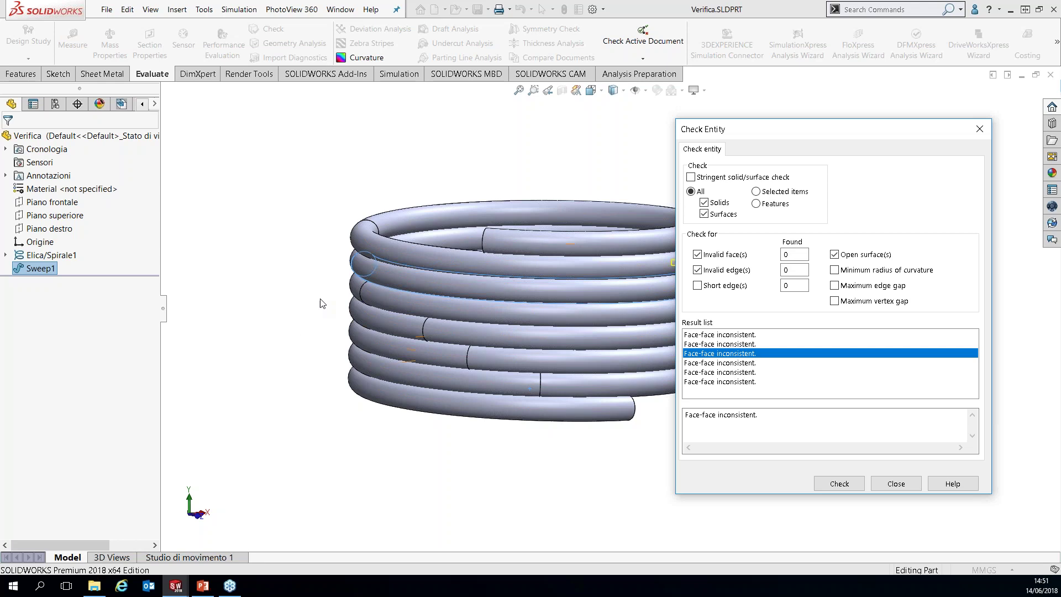
click(727, 372)
click(725, 381)
click(721, 363)
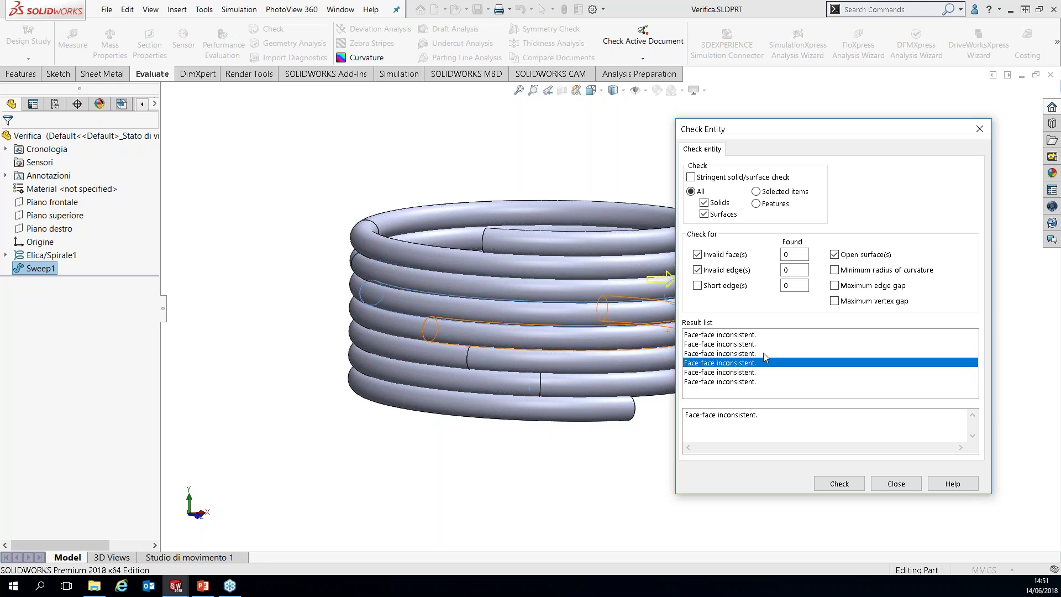
- Examine the contact between neighbouring coil turns up close and close the entity check
middle_drag(596, 331, 398, 280)
scroll(567, 295, down, 1)
scroll(567, 295, down, 1)
scroll(237, 322, down, 5)
click(896, 484)
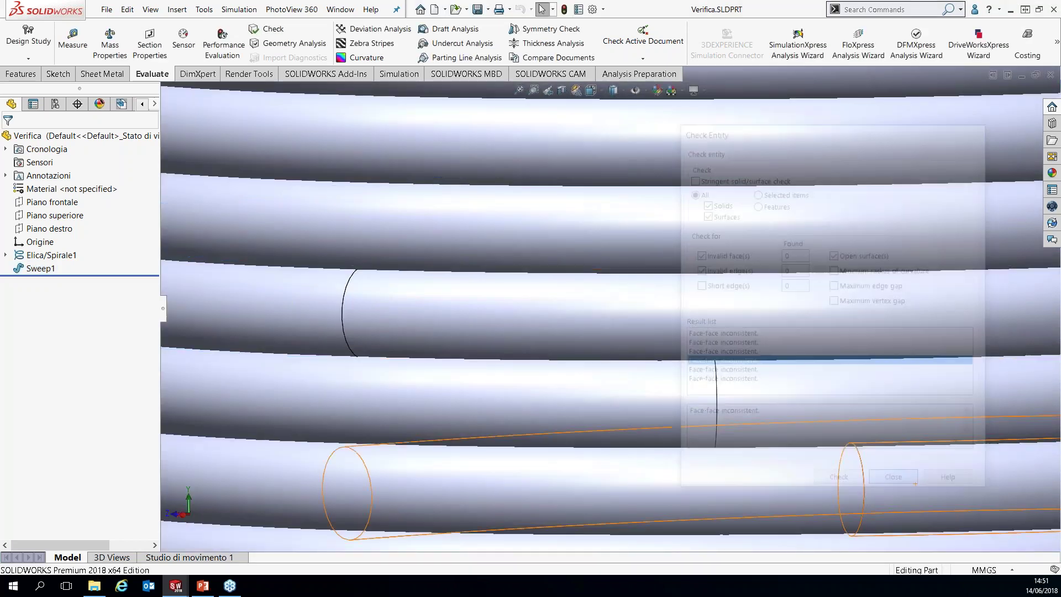
scroll(376, 281, down, 2)
scroll(382, 311, up, 9)
middle_drag(486, 356, 927, 315)
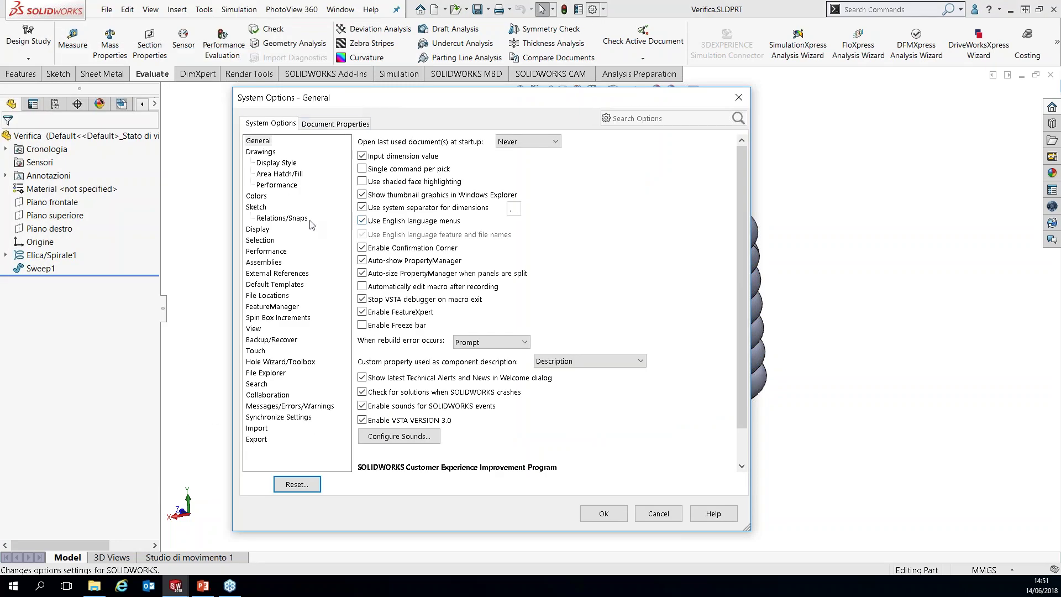
- Enable verification on rebuild in the Performance system options and rebuild the coil part
click(267, 250)
click(458, 143)
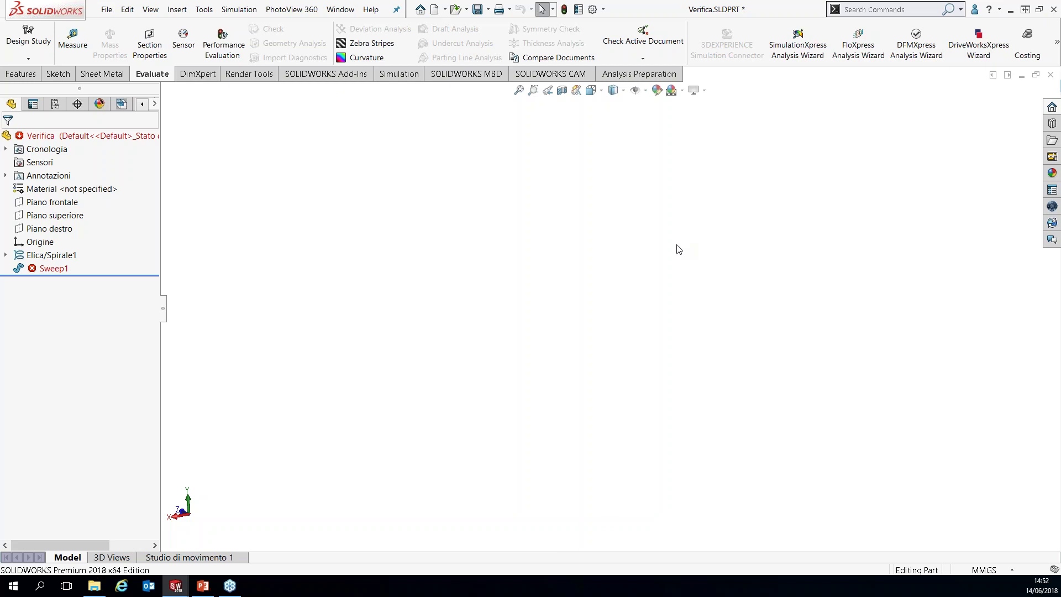
- Close Verifica without saving and open the part Analisi Geometria 1, declining feature recognition
click(1050, 81)
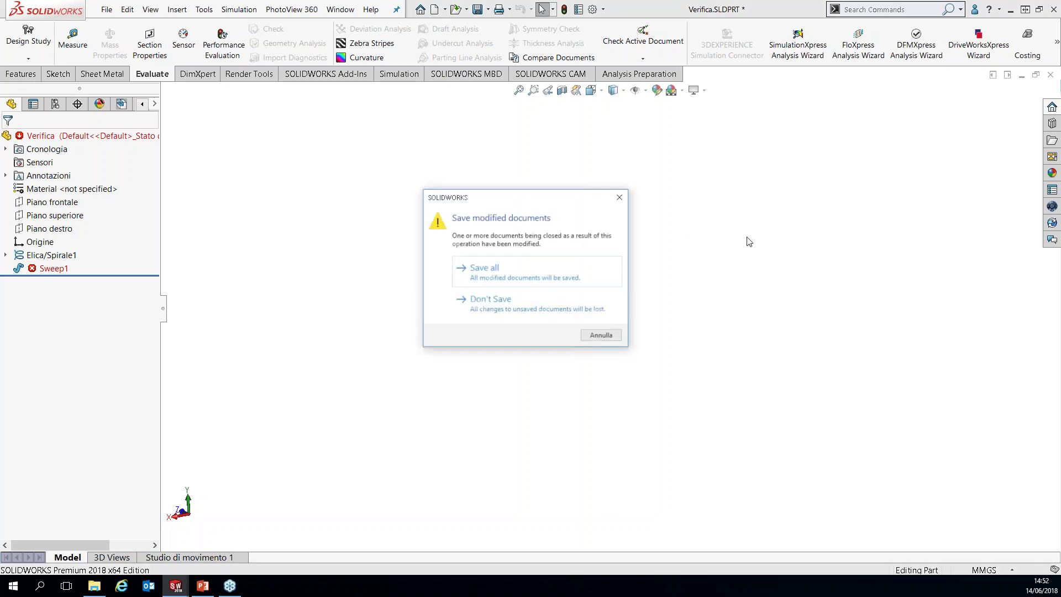
click(487, 300)
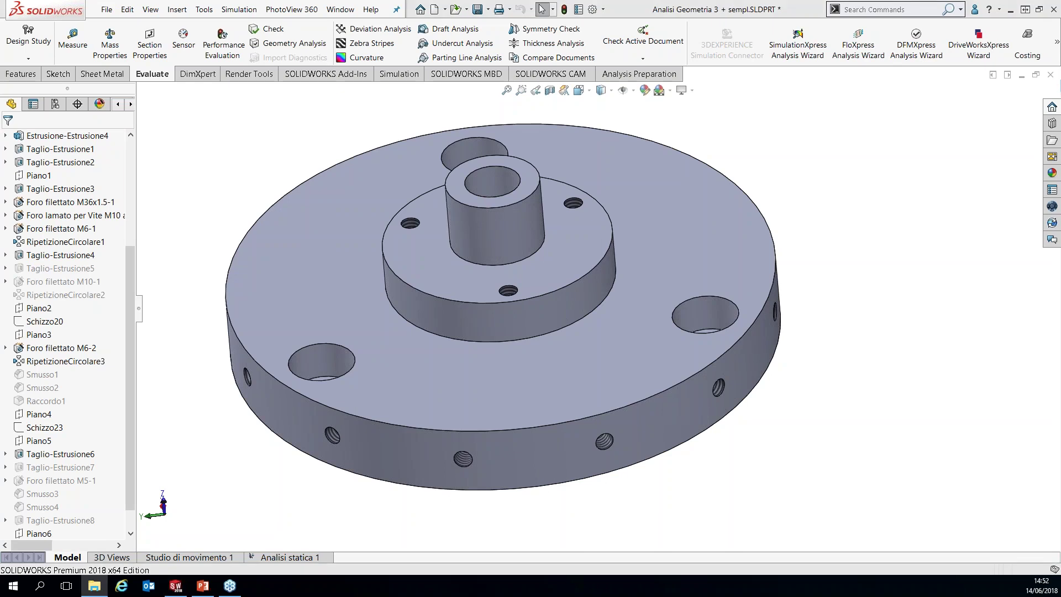
drag(92, 17, 629, 11)
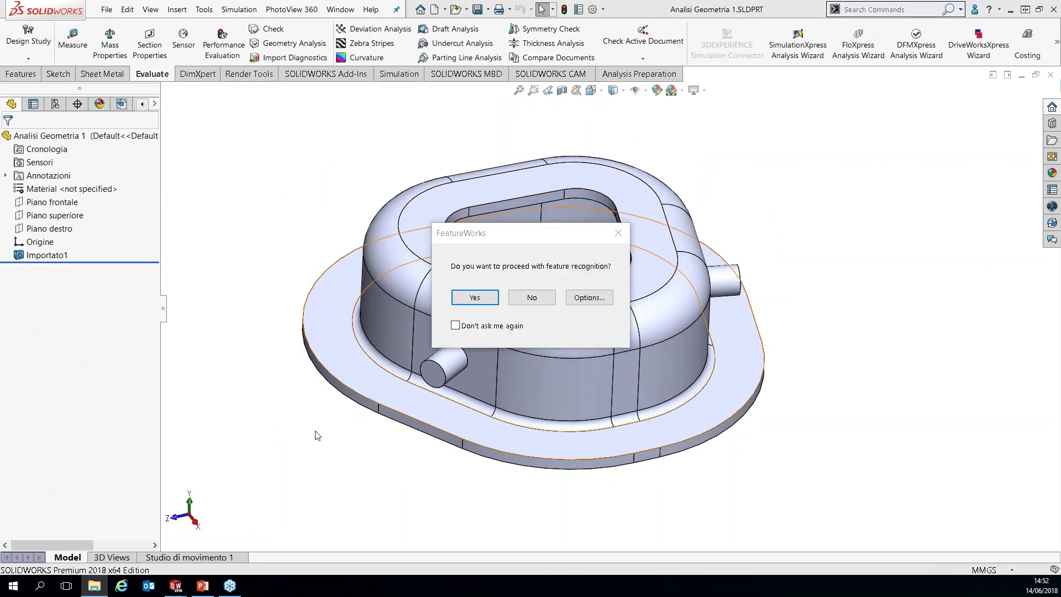
click(537, 301)
- Run an entity check for invalid faces and edges on all solids and surfaces, and close the check
middle_drag(511, 337, 466, 418)
middle_drag(476, 220, 344, 224)
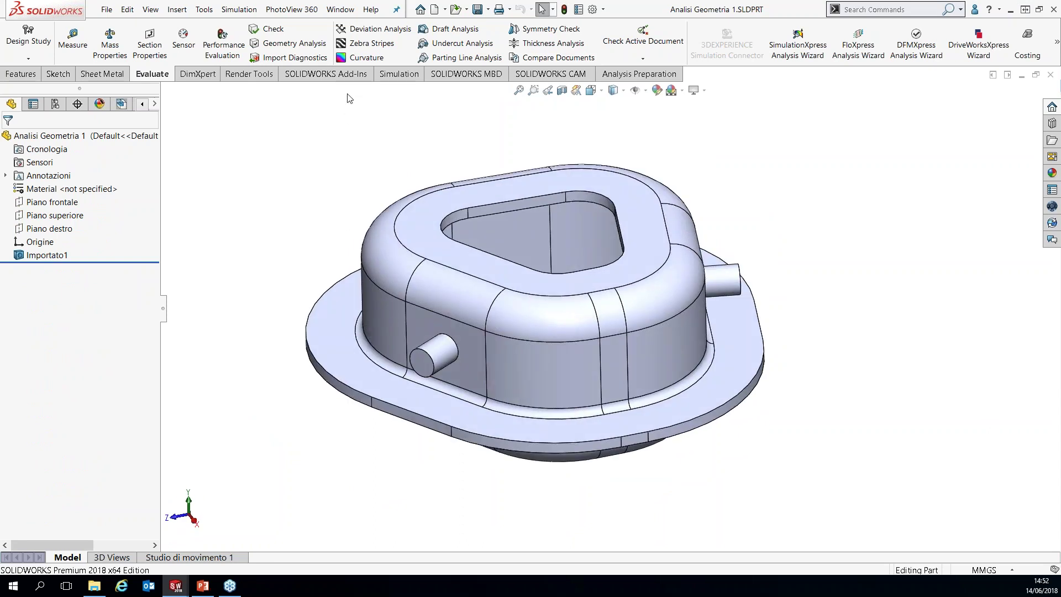
click(273, 30)
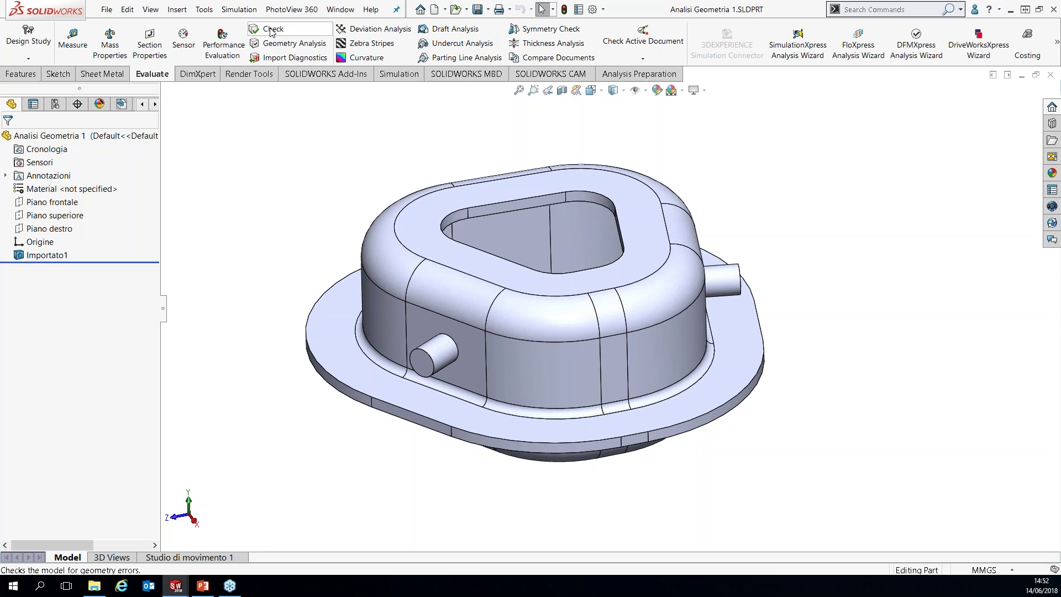
click(843, 477)
click(896, 477)
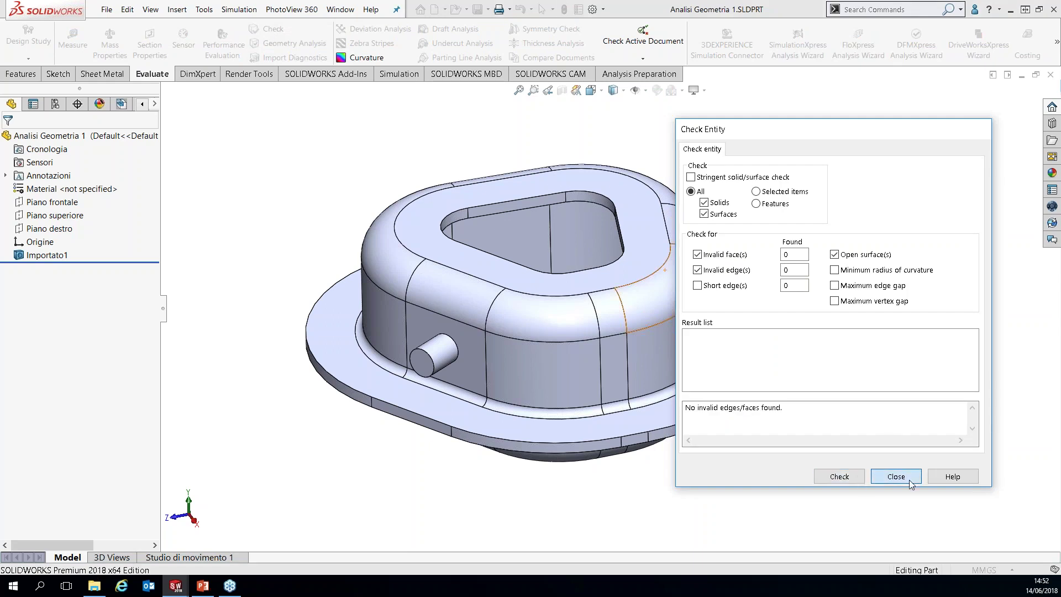
- Run Geometry Analysis on the part for insignificant geometry, sharp angles and discontinuities, and locate the sliver face on the model
click(294, 43)
click(79, 448)
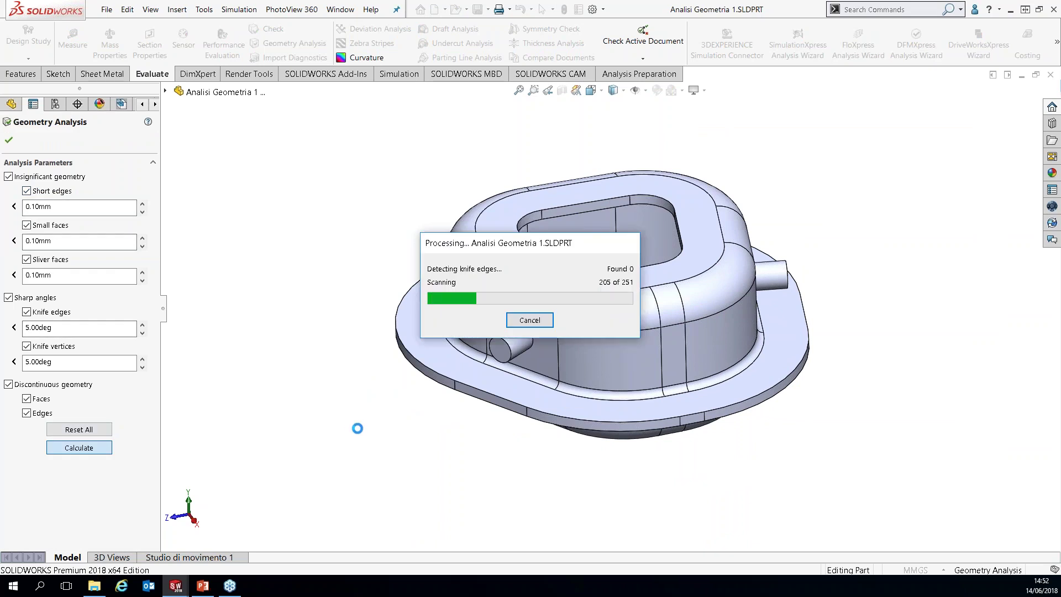
click(21, 222)
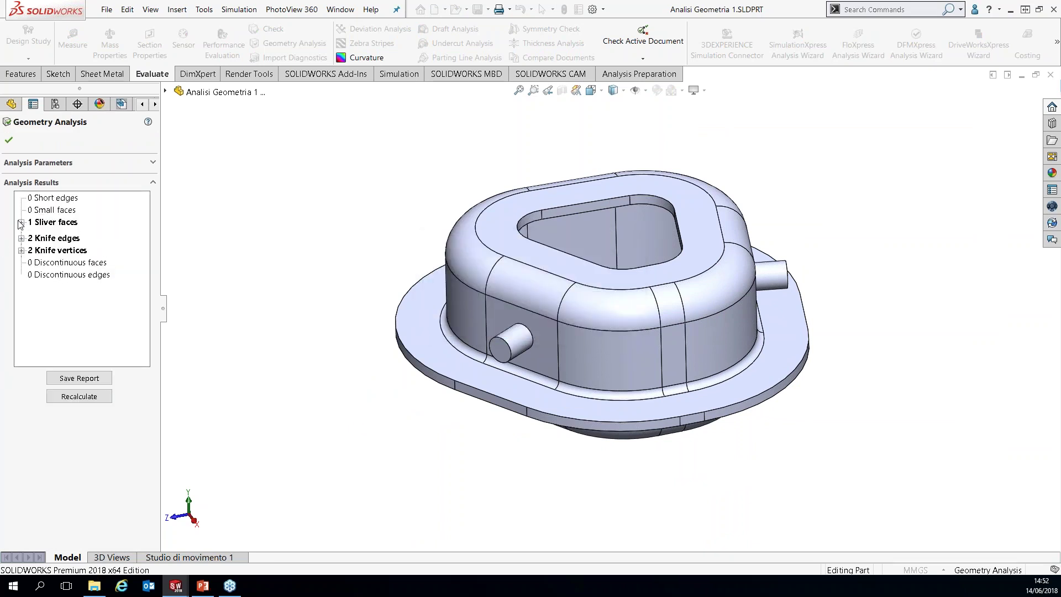
click(60, 234)
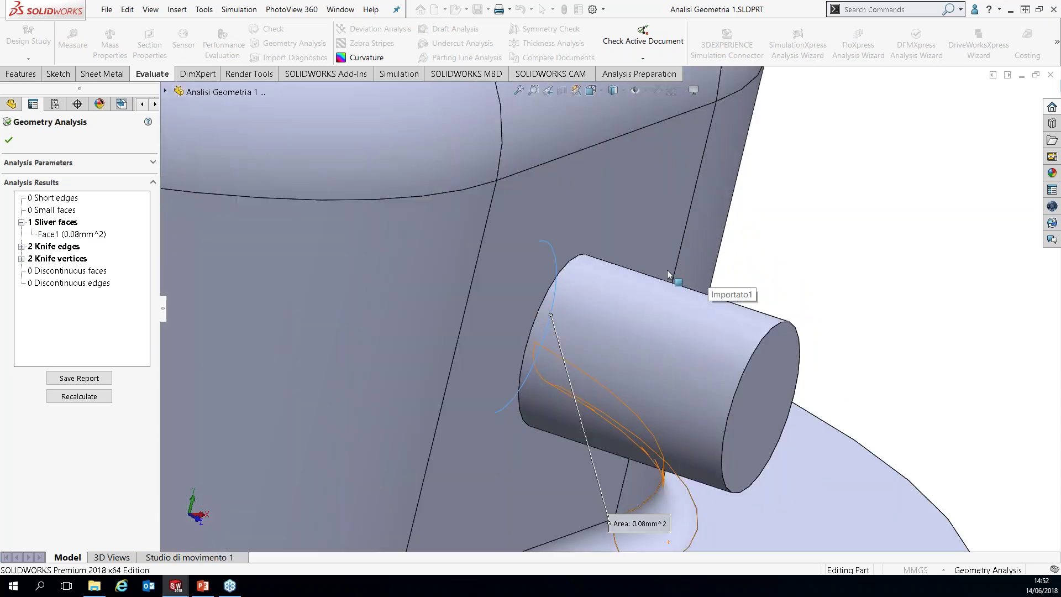
middle_drag(669, 275, 17, 250)
- Locate the first knife edge from the analysis results beside the pin and finish the Geometry Analysis
click(21, 246)
click(62, 260)
click(8, 140)
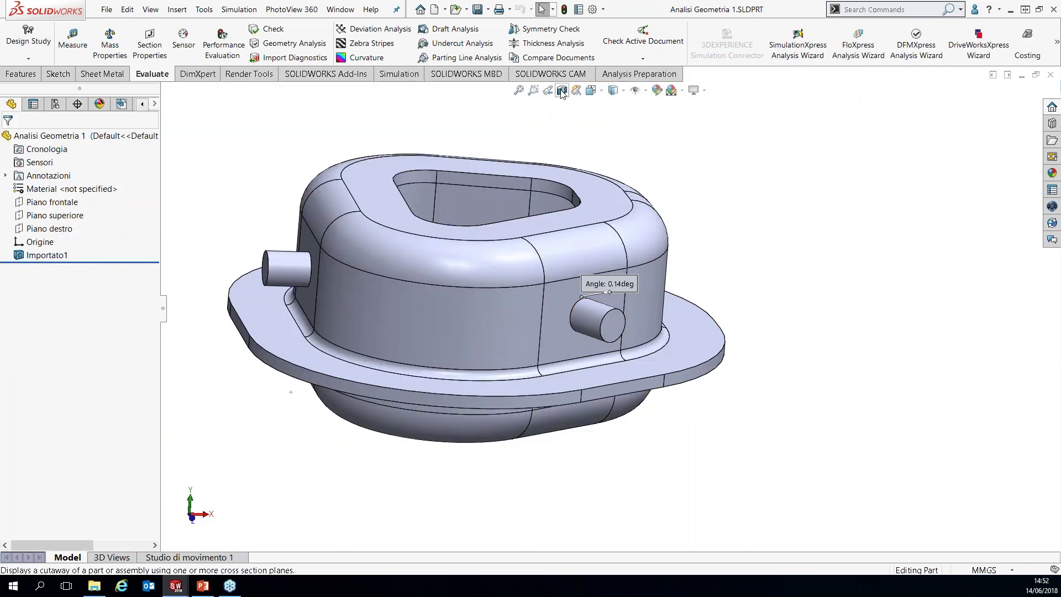
- Section the part with Piano frontale rotated to about 298.34° and examine the cut up close where the pin joins the wall
click(563, 90)
drag(525, 314, 486, 330)
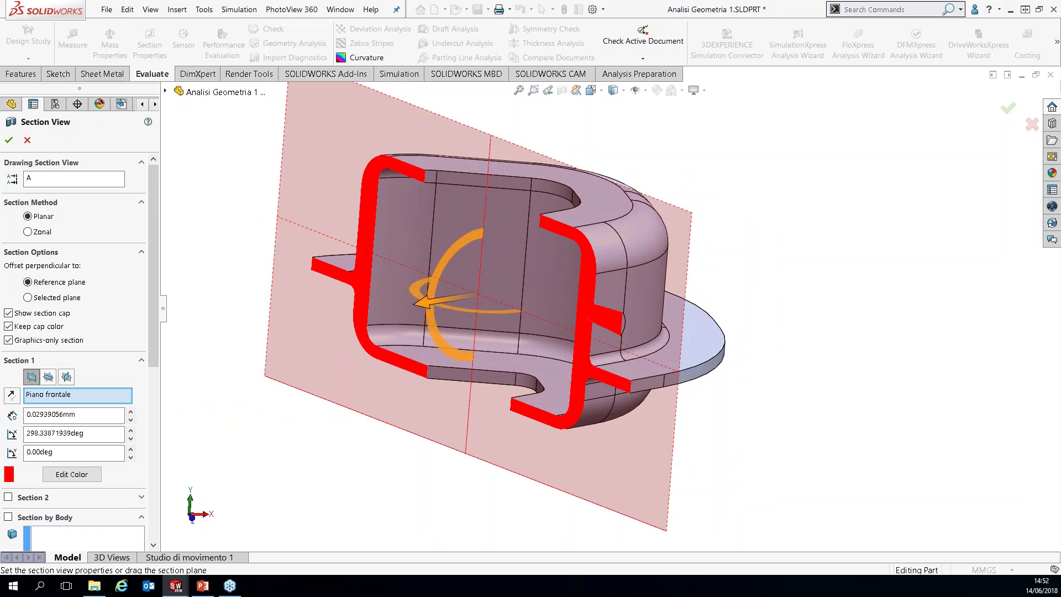
scroll(606, 317, down, 5)
scroll(606, 317, down, 3)
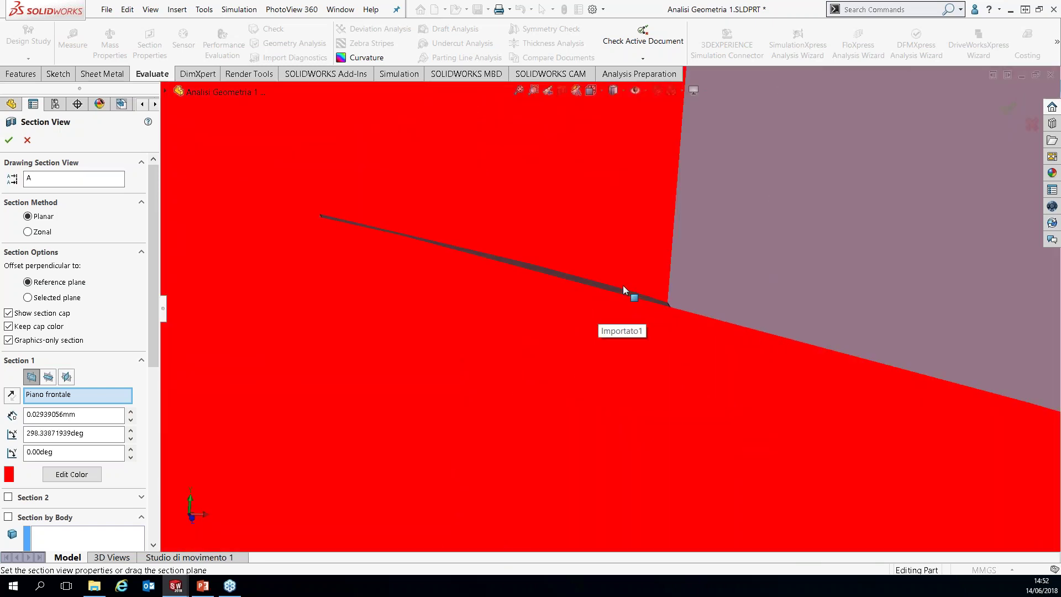
click(9, 140)
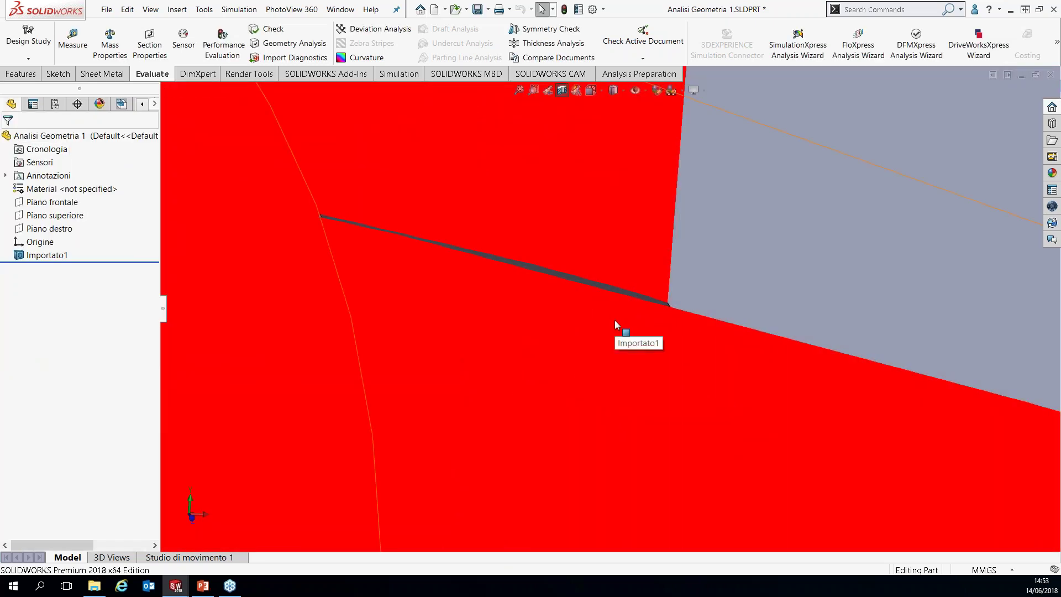
scroll(615, 320, up, 2)
scroll(674, 321, up, 6)
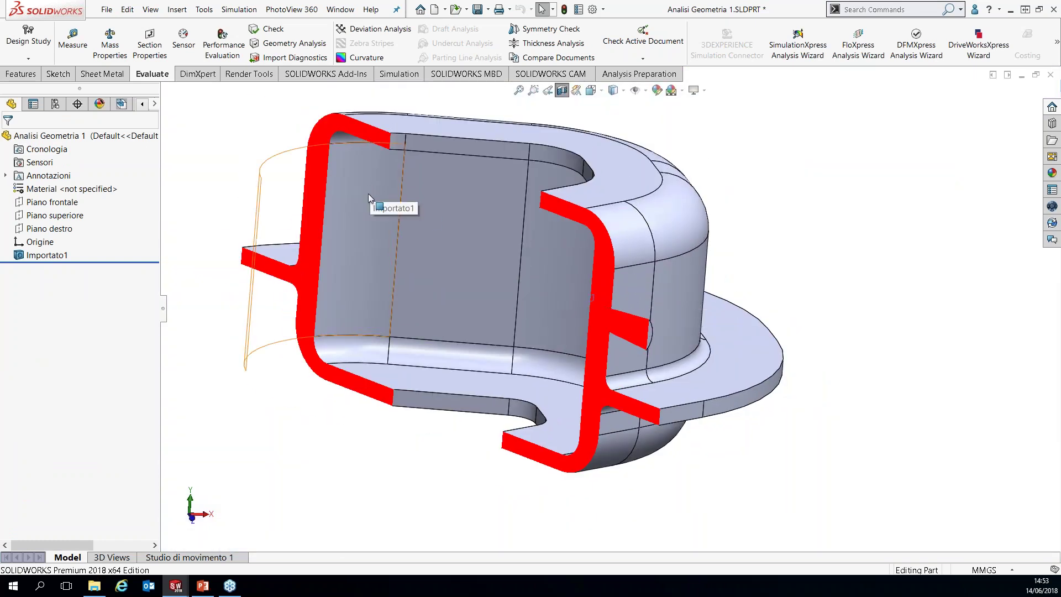
- Turn off the section view and close the part Analisi Geometria 1 without saving
click(563, 90)
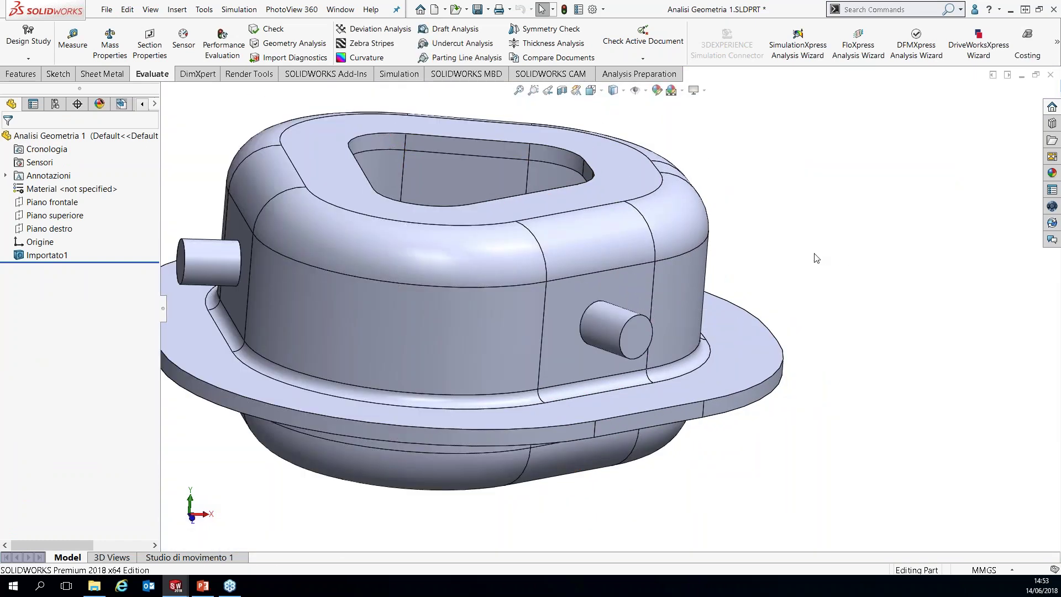
scroll(741, 288, up, 3)
middle_drag(739, 296, 804, 285)
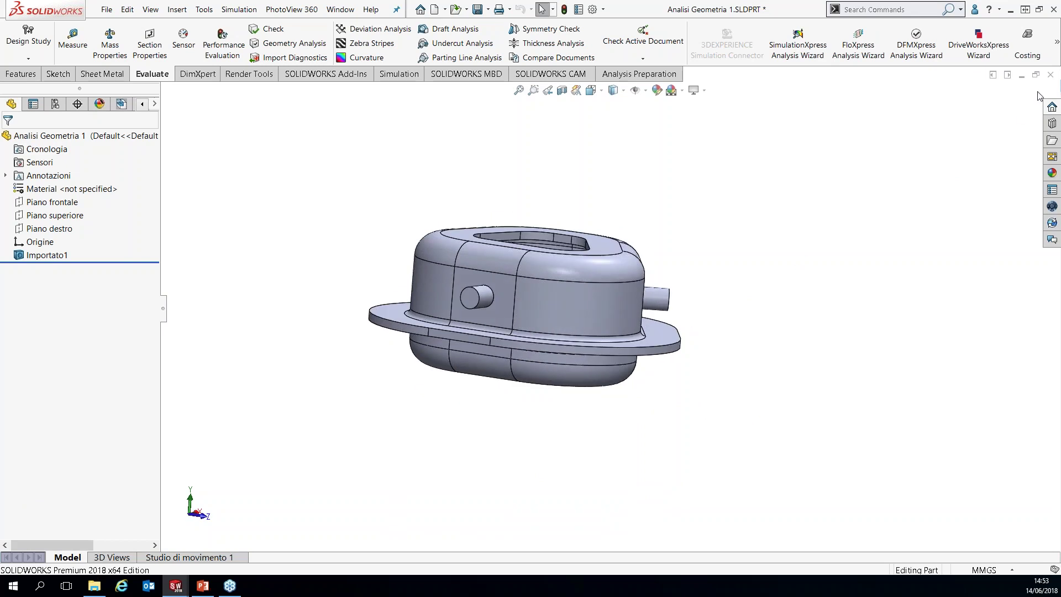
click(1051, 75)
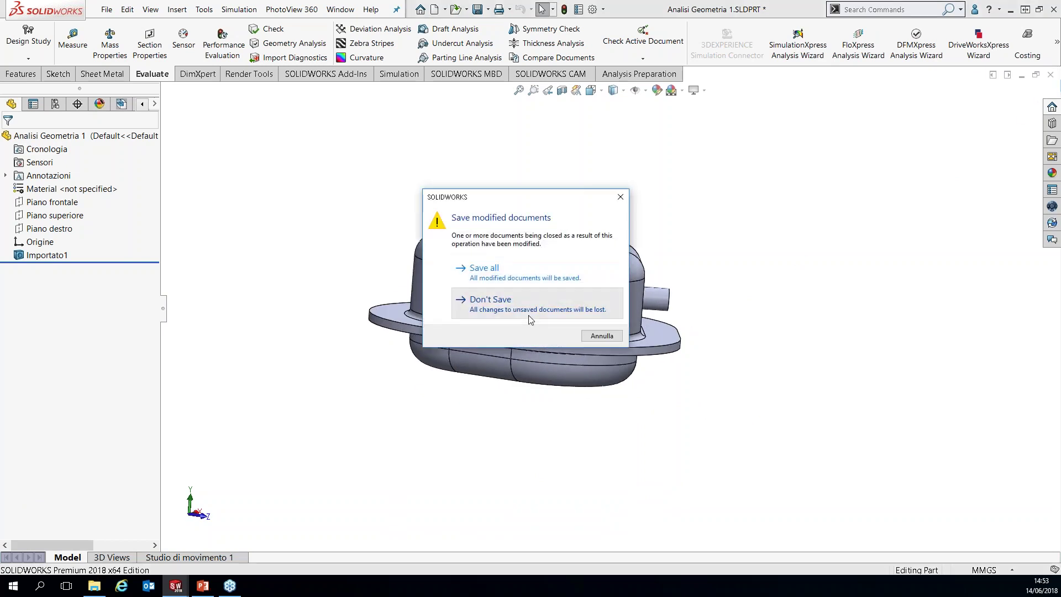
click(529, 317)
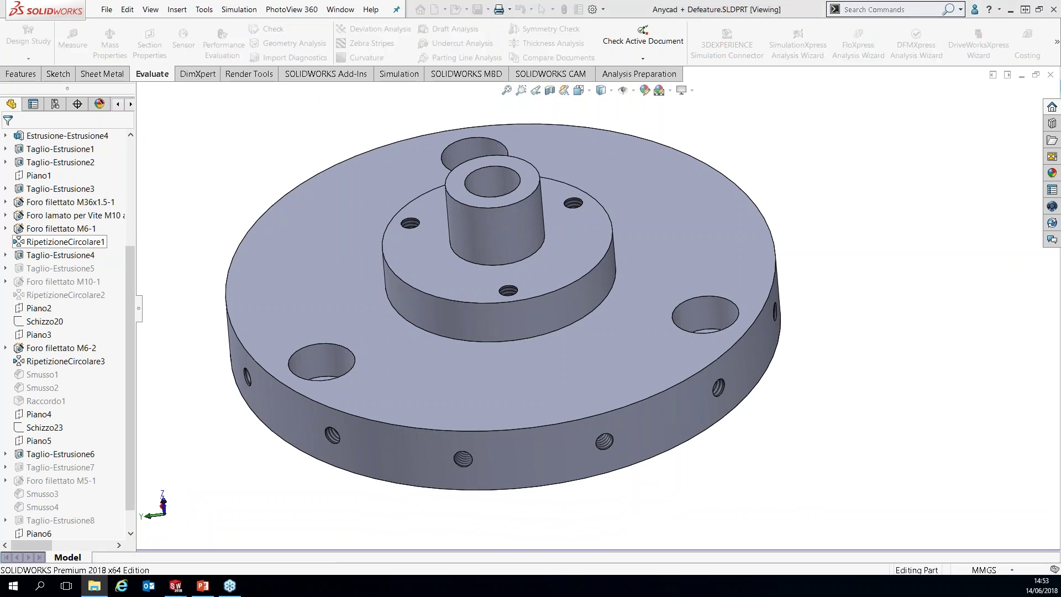
- Look over the ribbed blue housing and start Defeature on it
scroll(578, 290, up, 3)
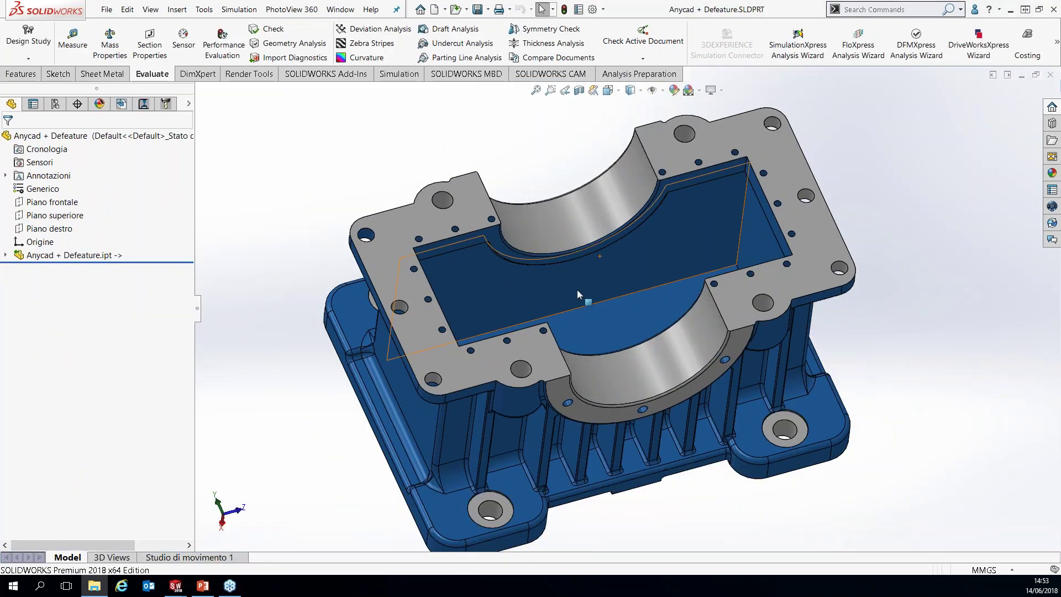
middle_drag(602, 338, 858, 332)
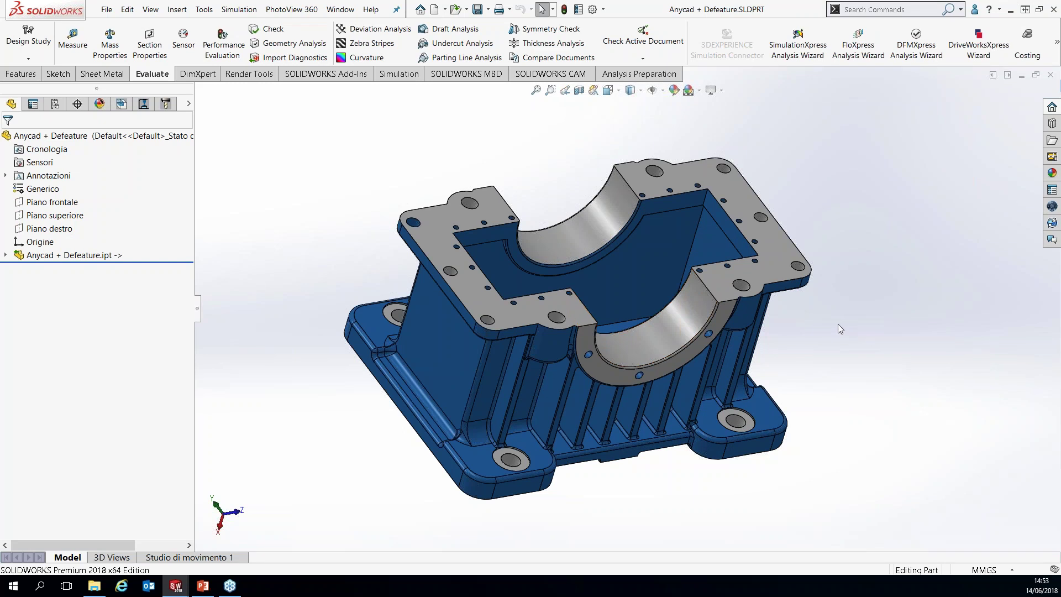
scroll(838, 324, down, 2)
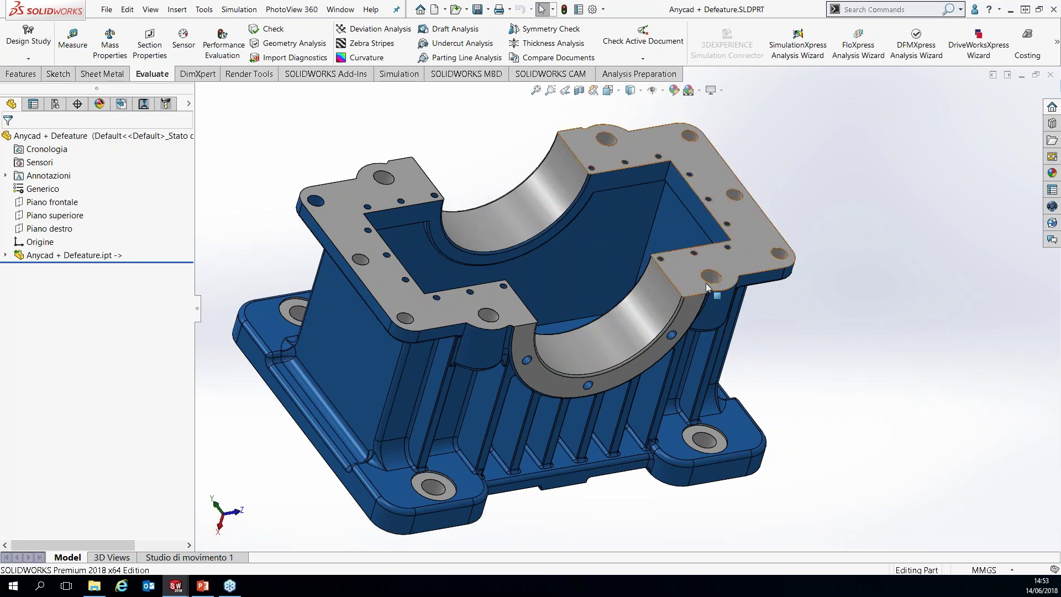
middle_drag(751, 343, 761, 321)
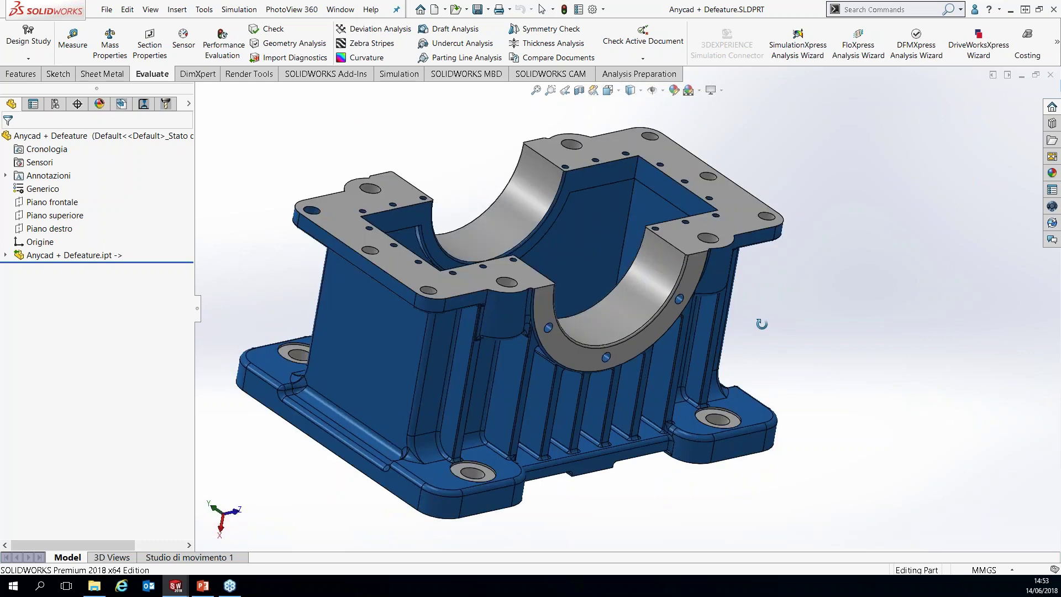
scroll(466, 265, up, 1)
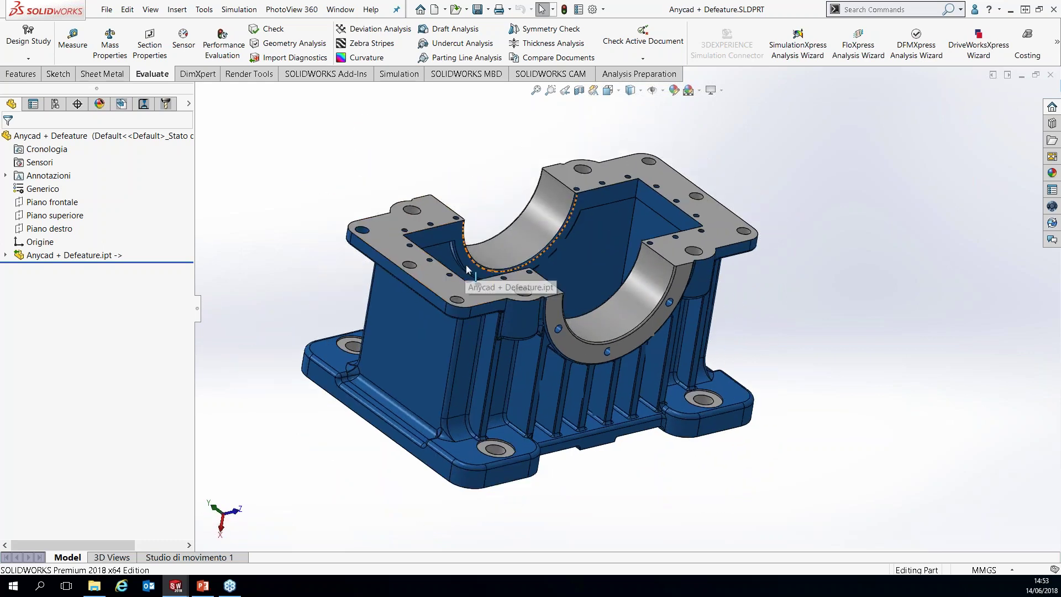
click(204, 10)
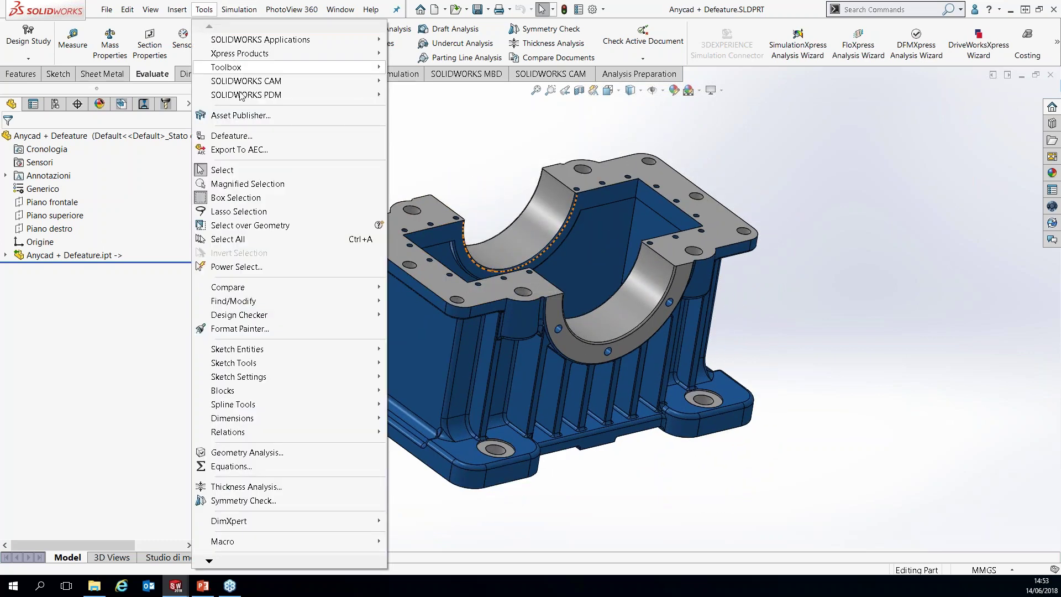
click(279, 136)
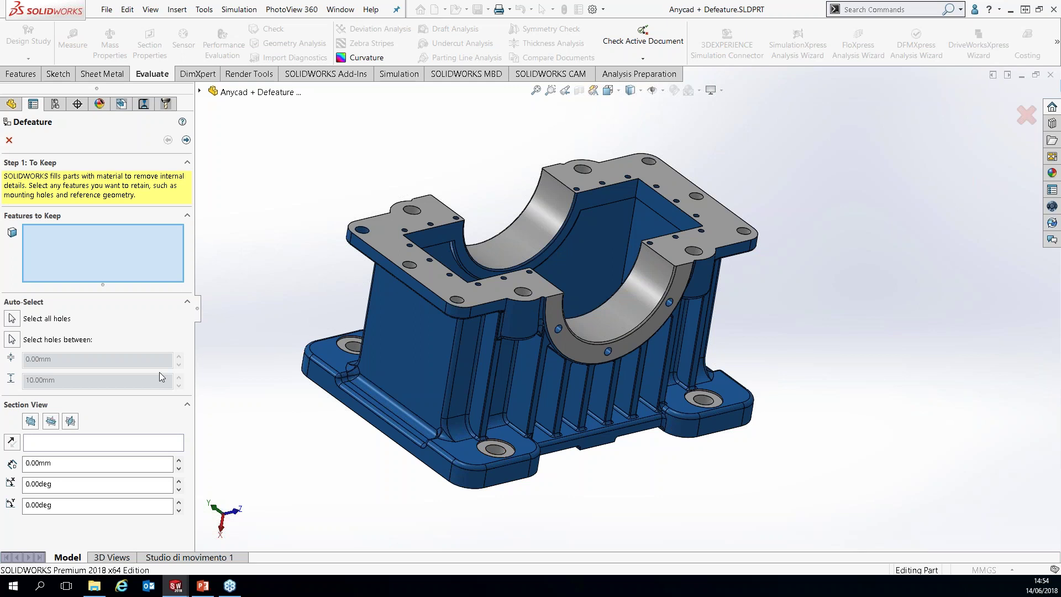
- Auto-select the holes between 40 mm and 50 mm as the features to keep in Defeature
click(13, 319)
click(12, 340)
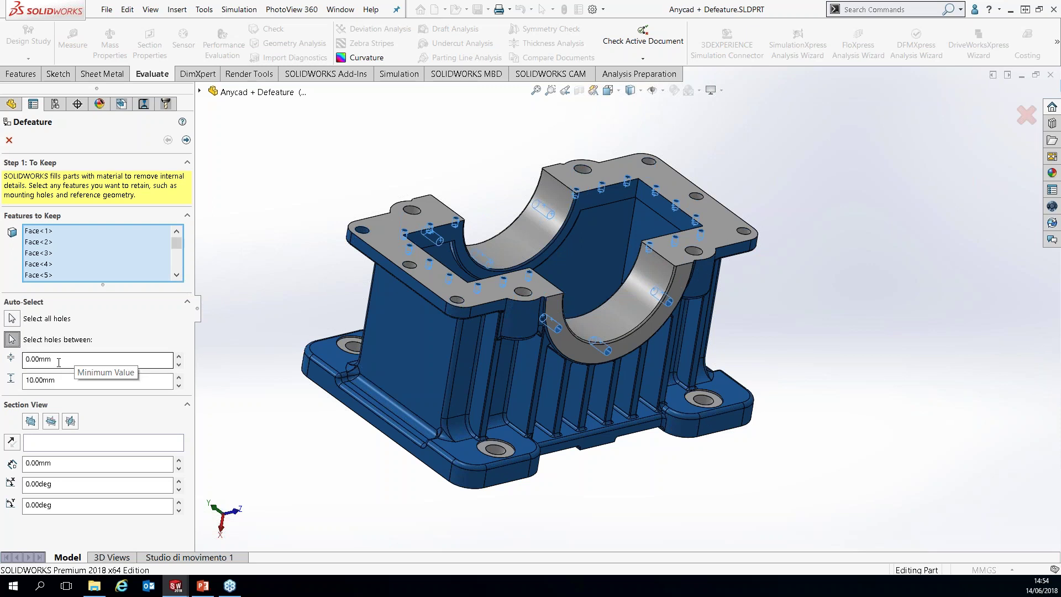
click(59, 360)
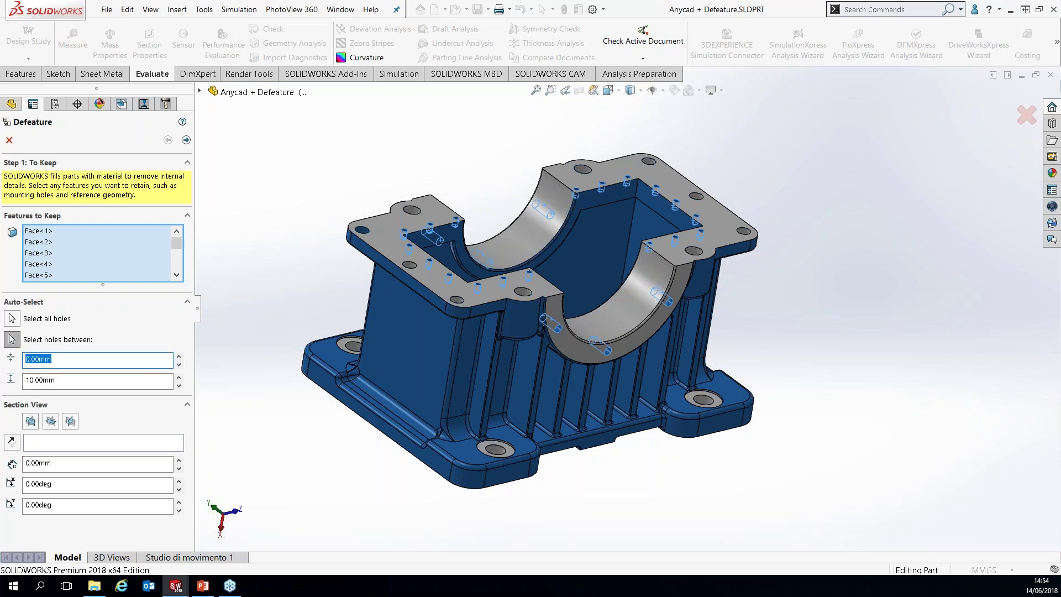
click(90, 380)
text(50)
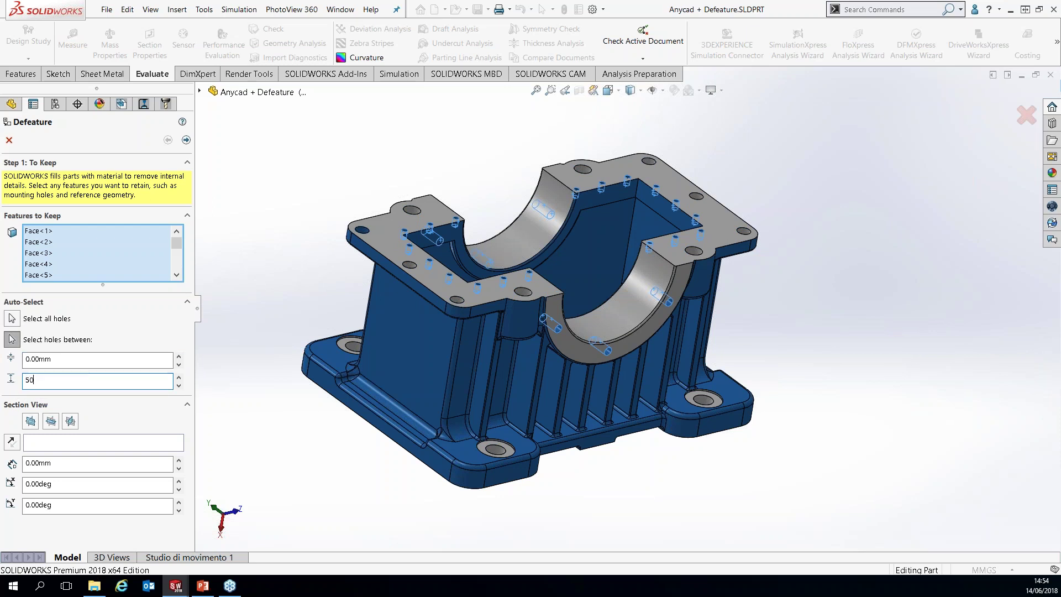
click(60, 361)
text(40)
key(Tab)
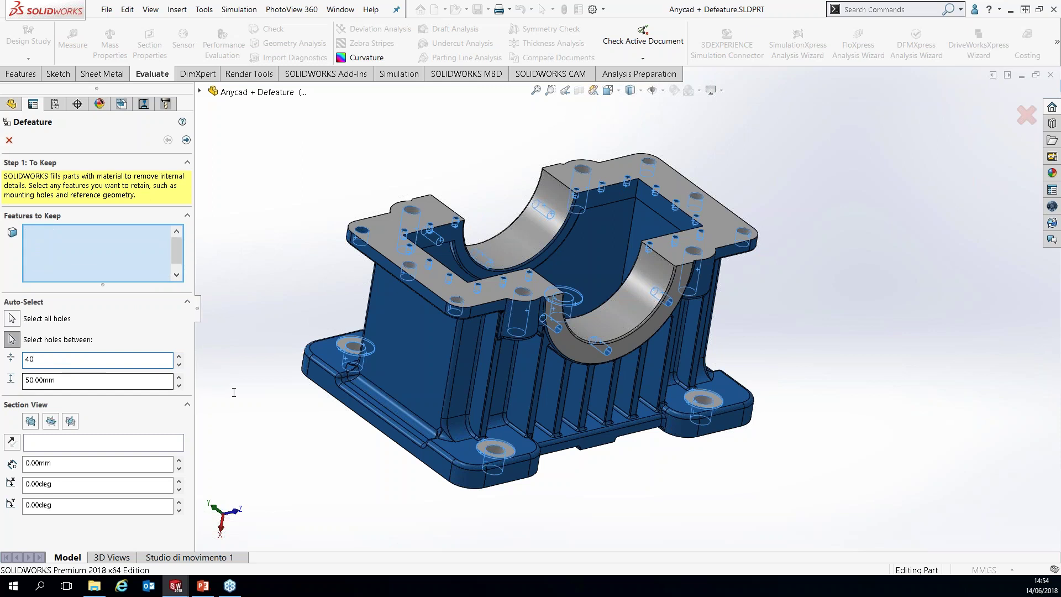
- Check the selected base holes, generate the simplified preview of the housing and cancel Defeature
middle_drag(711, 491, 686, 540)
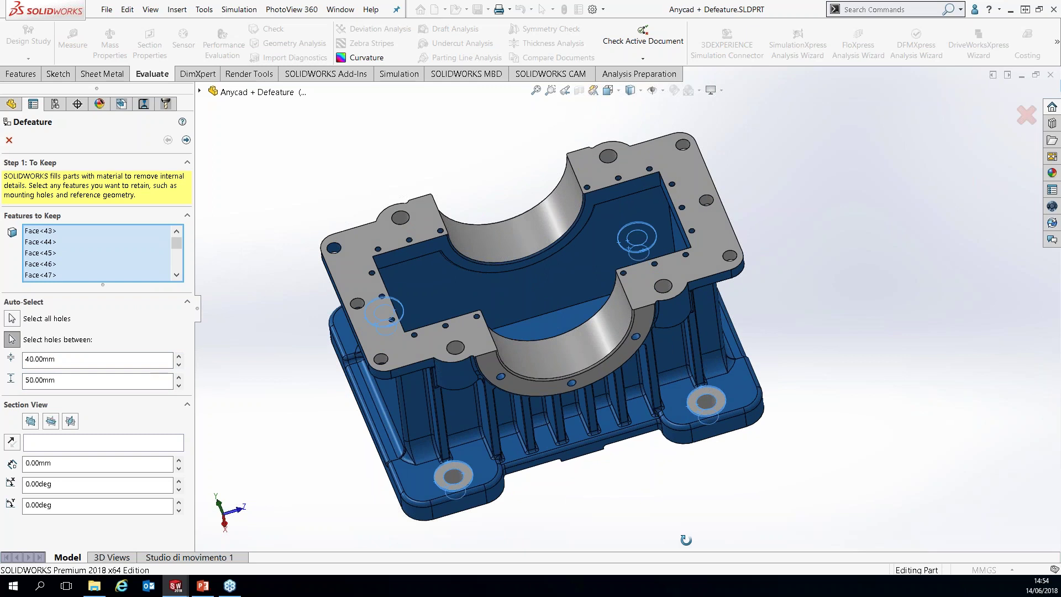
click(186, 140)
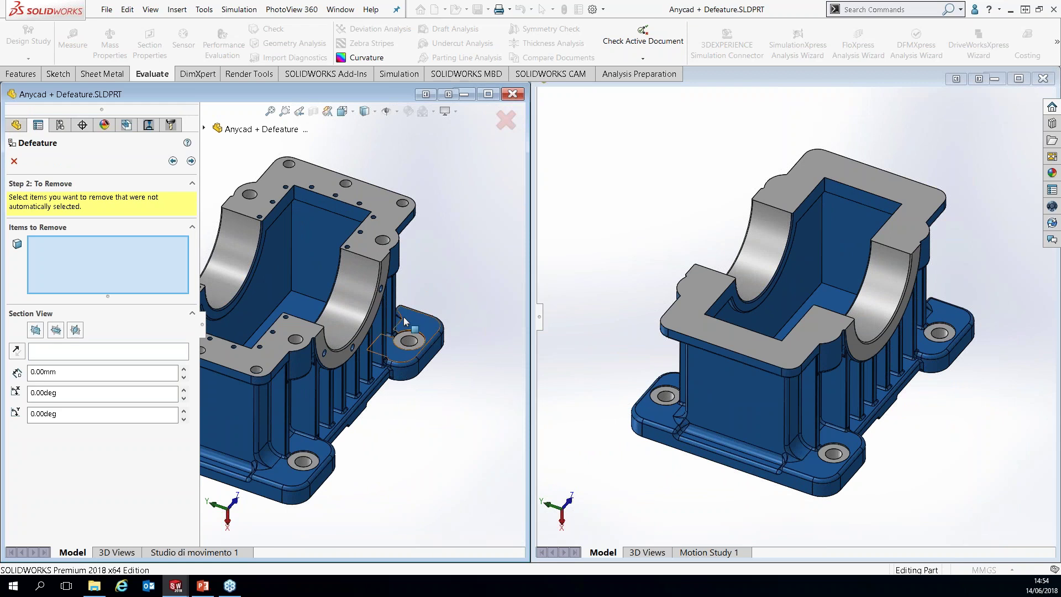
click(507, 126)
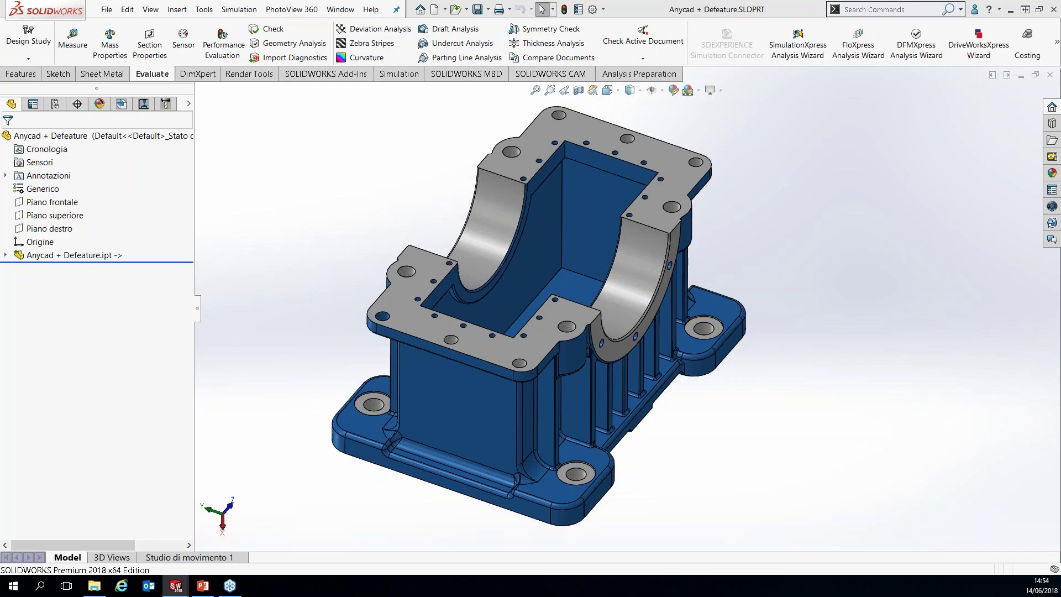
key(alt+Tab)
click(946, 569)
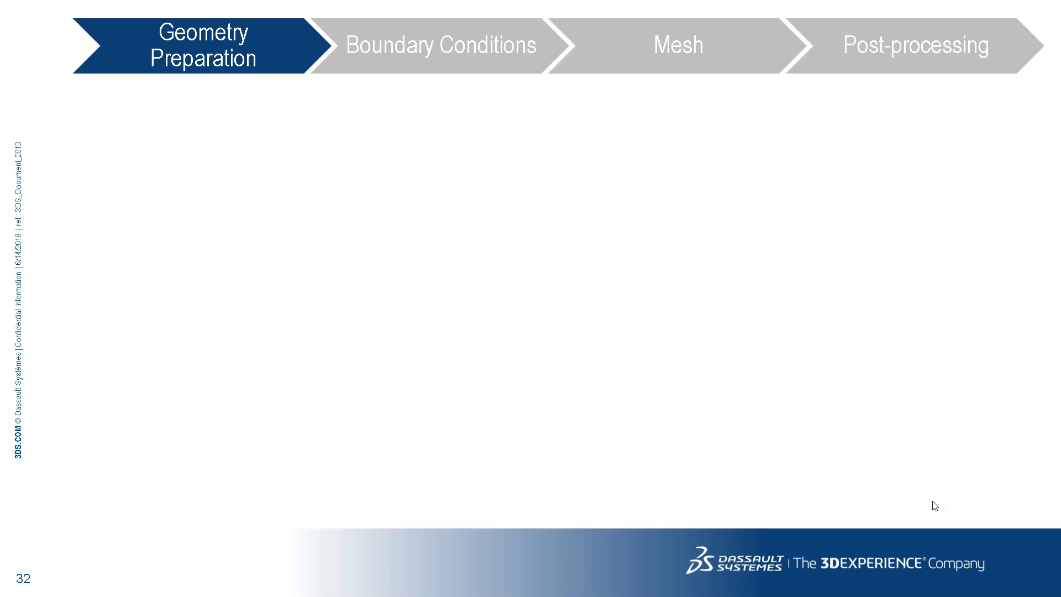
key(Right)
key(Right)
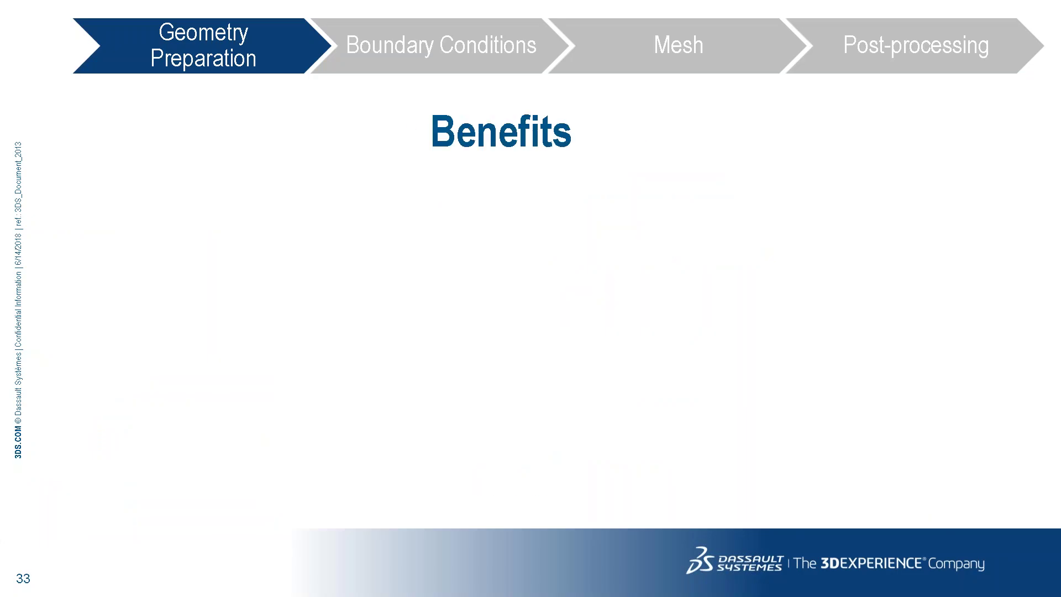
key(Right)
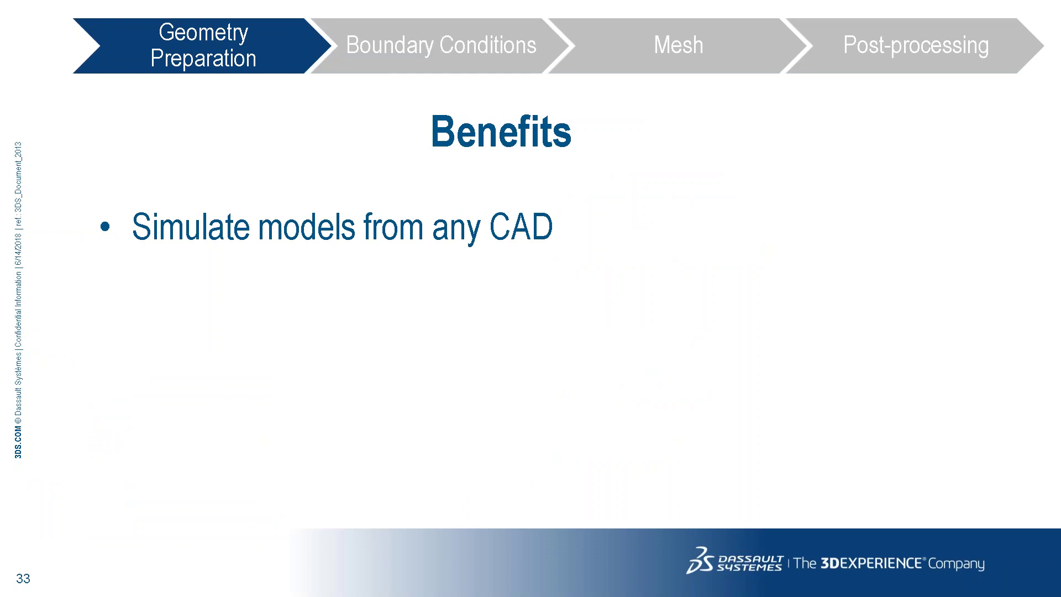
key(Right)
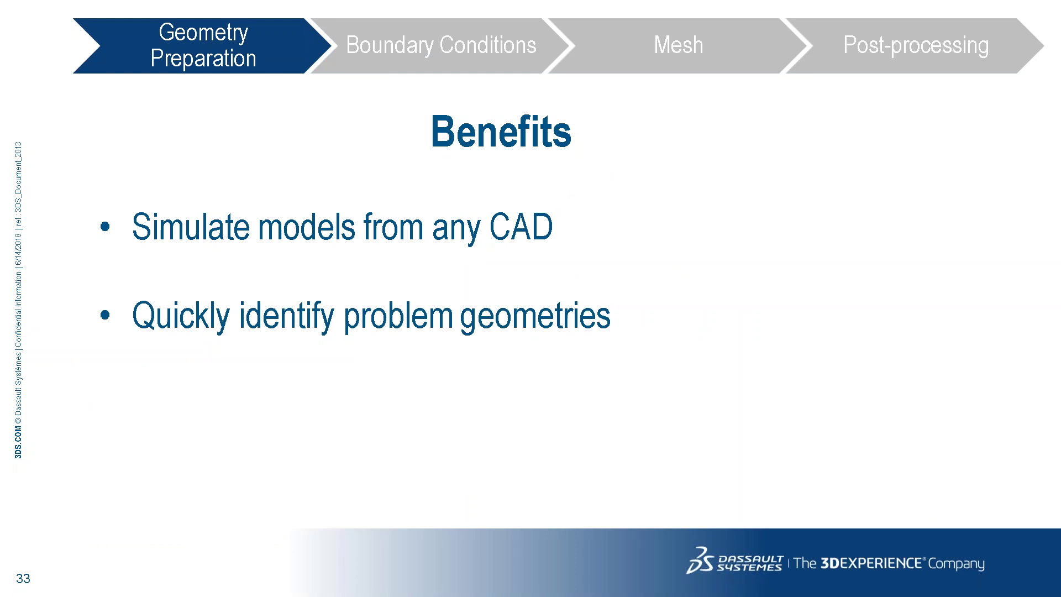
key(Right)
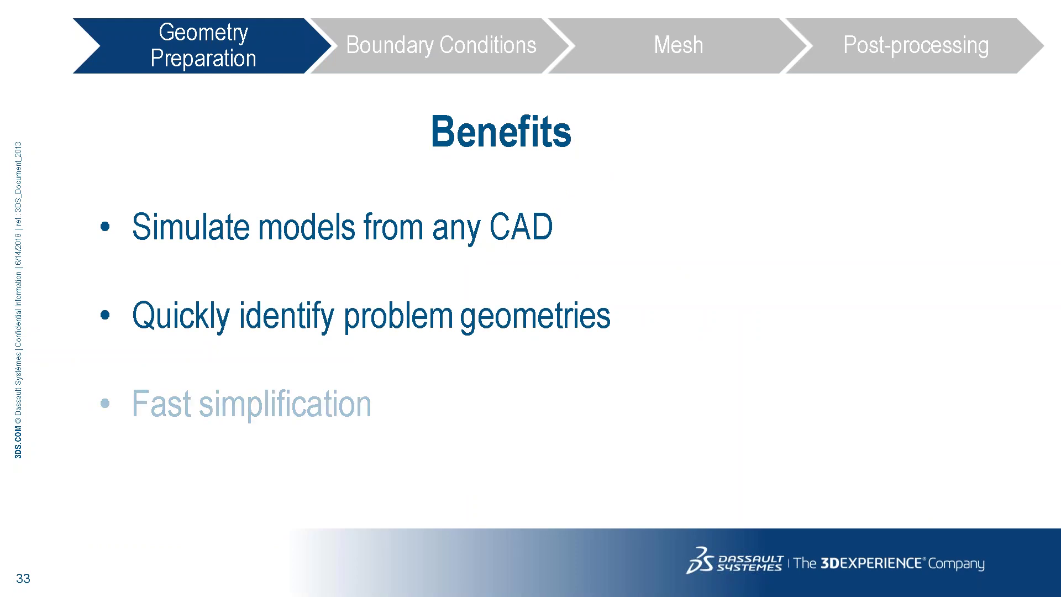
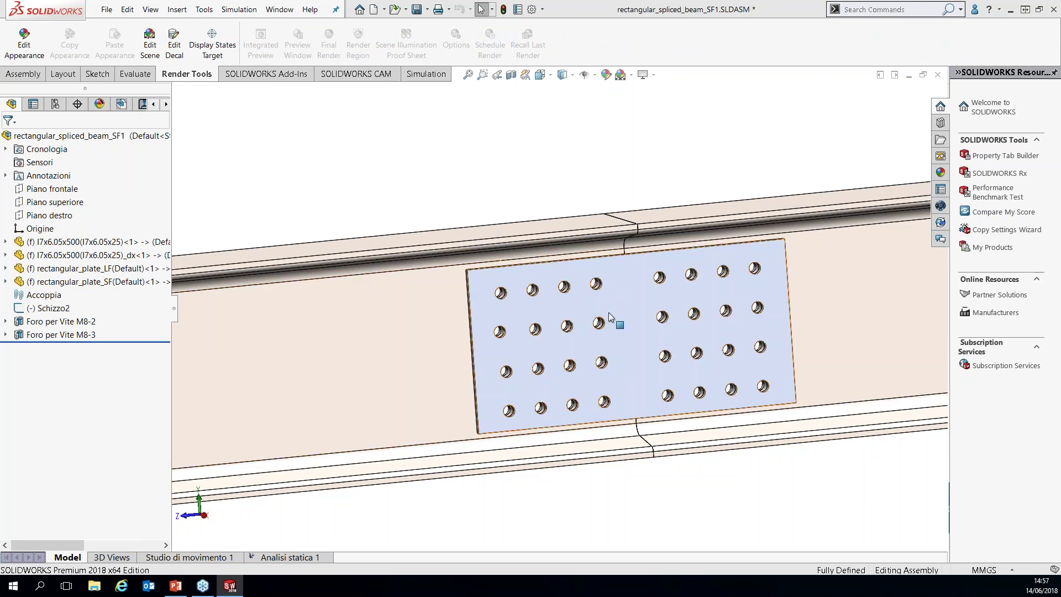
- Examine the splice plate's bolt holes, the Foro per Vite M8-2 feature behind them and the available assembly features
scroll(635, 325, up, 8)
scroll(657, 329, down, 4)
middle_drag(602, 297, 591, 323)
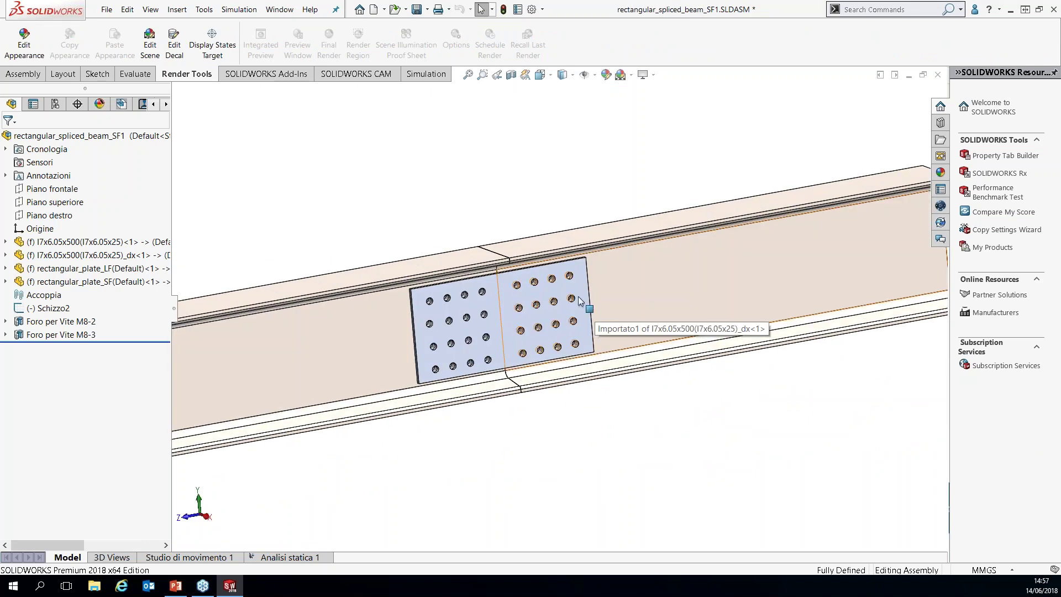
scroll(538, 306, down, 3)
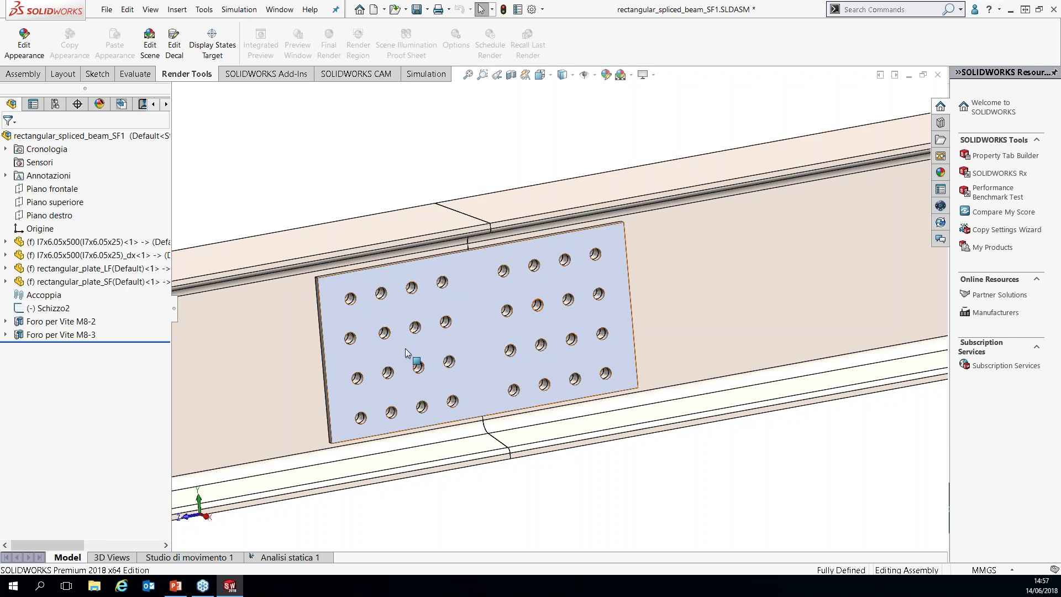
scroll(386, 342, down, 2)
scroll(386, 343, down, 2)
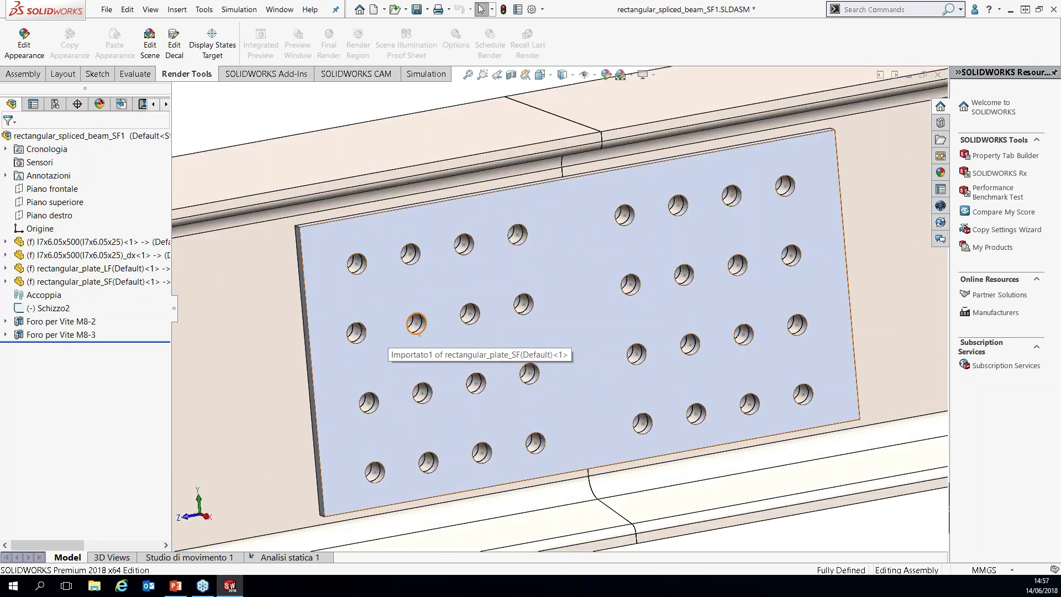
right_click(66, 321)
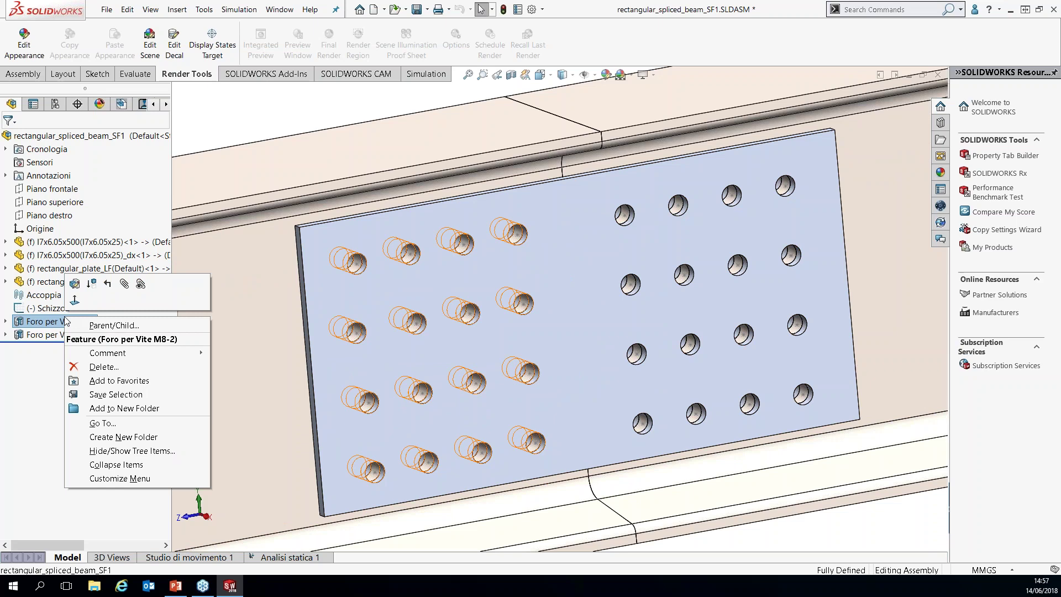
click(282, 128)
click(22, 74)
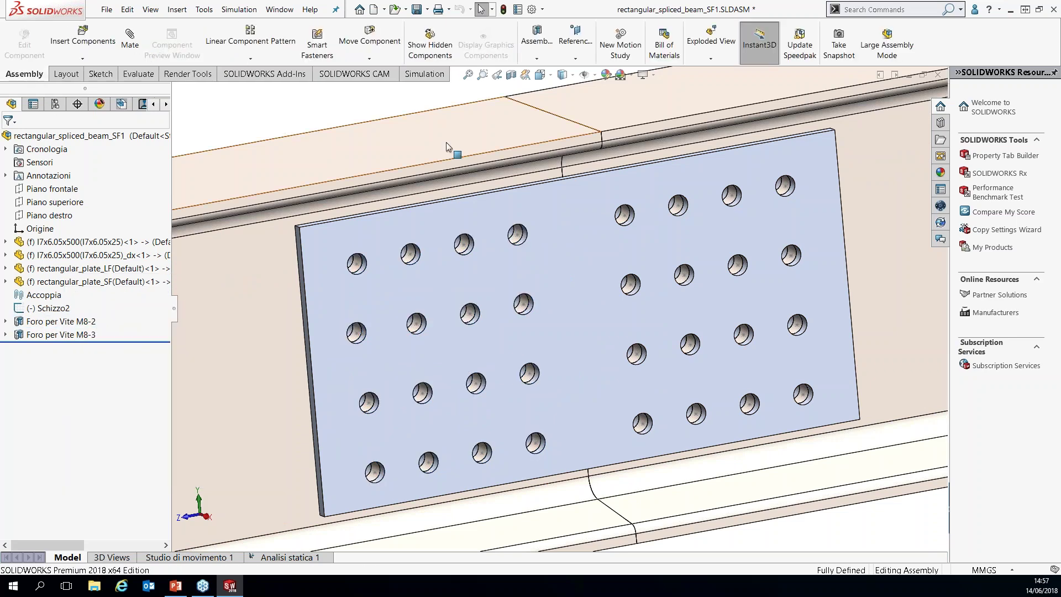
click(536, 44)
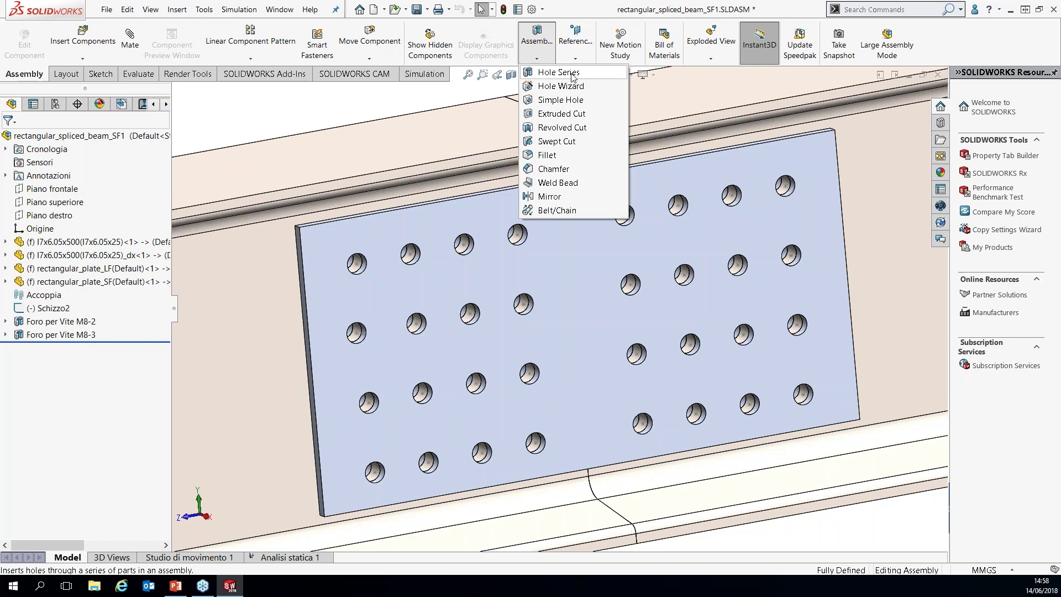
- Open the Foro per Vite M8-2 hole series for editing, review its first-part and last-part specifications and cancel
right_click(84, 324)
key(Escape)
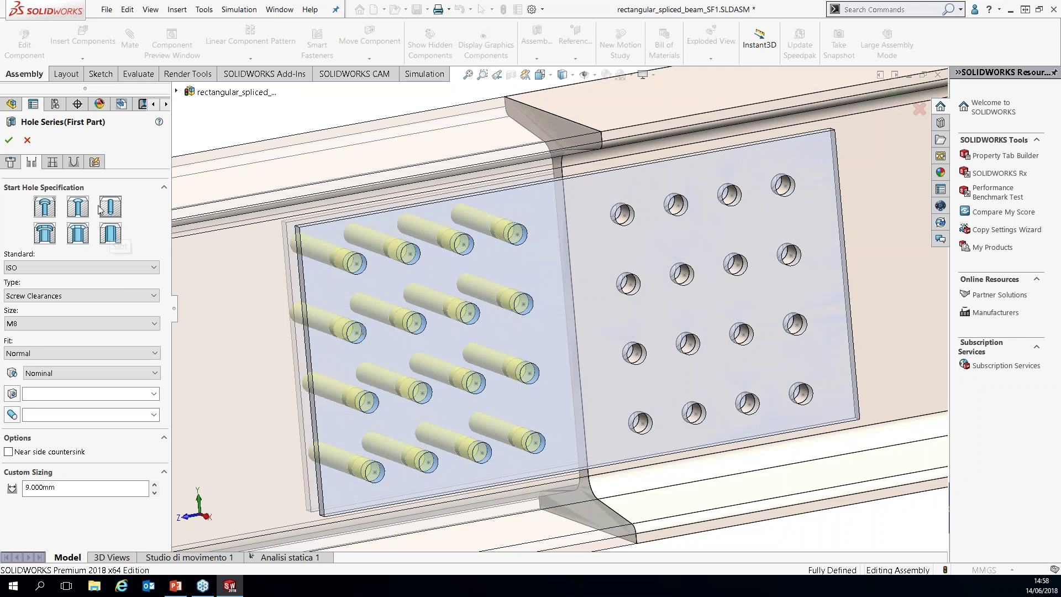
click(73, 161)
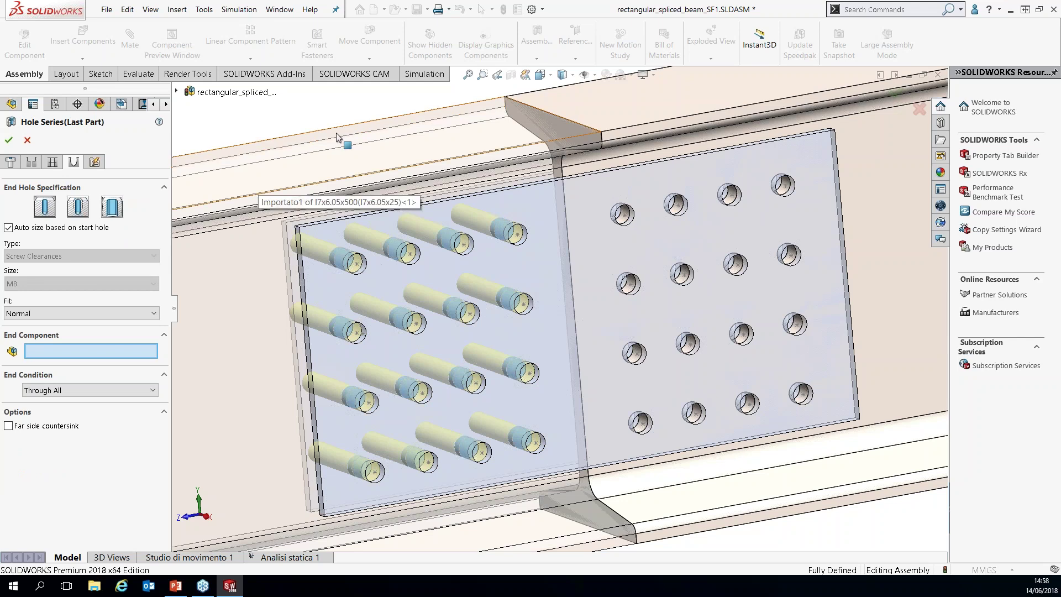
scroll(416, 398, up, 1)
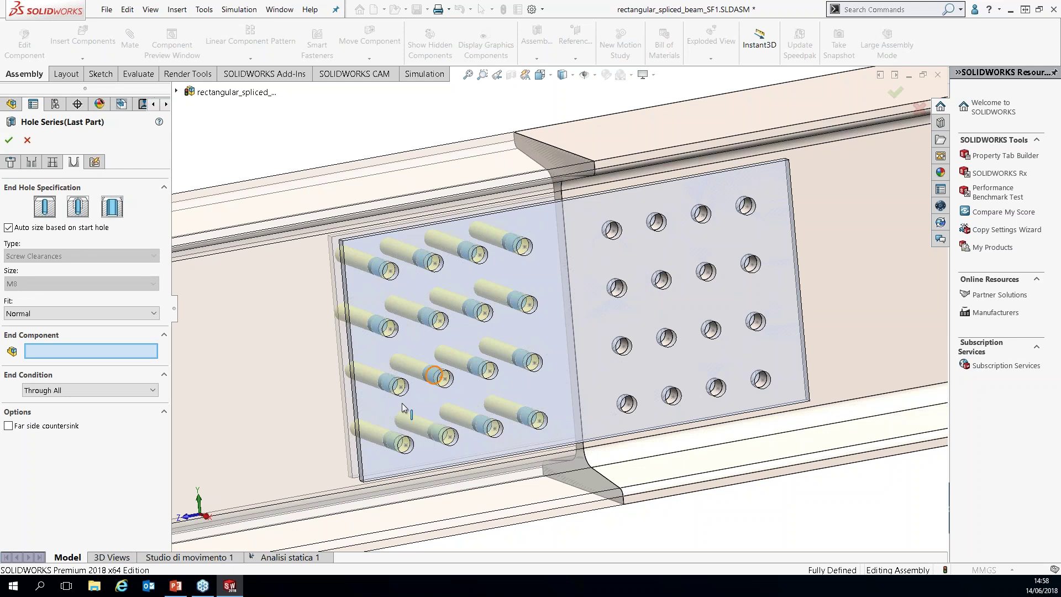
click(27, 141)
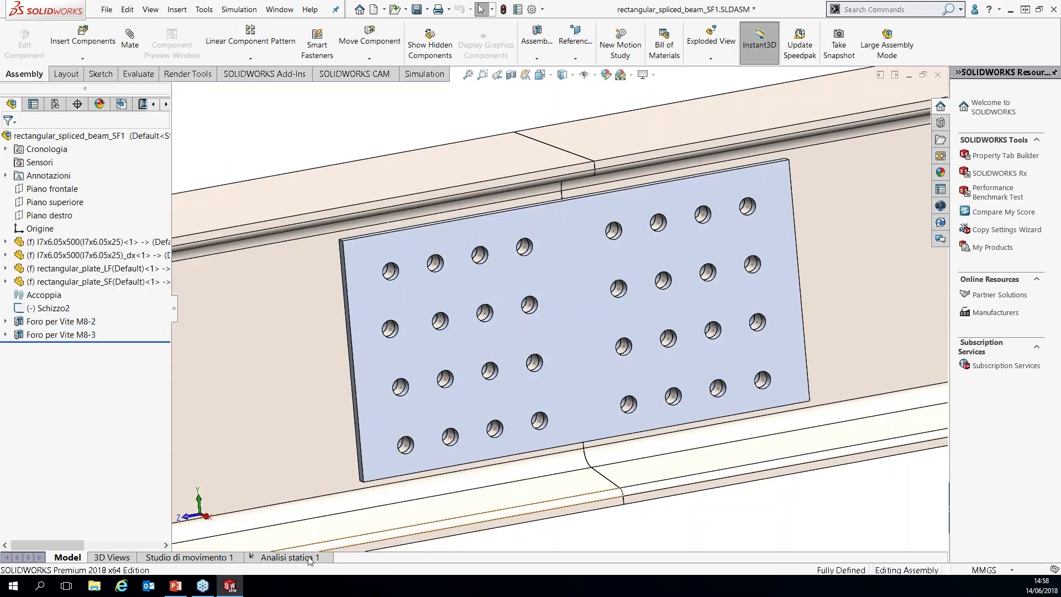
- Create a new static study and start a bolt connector in it
click(242, 10)
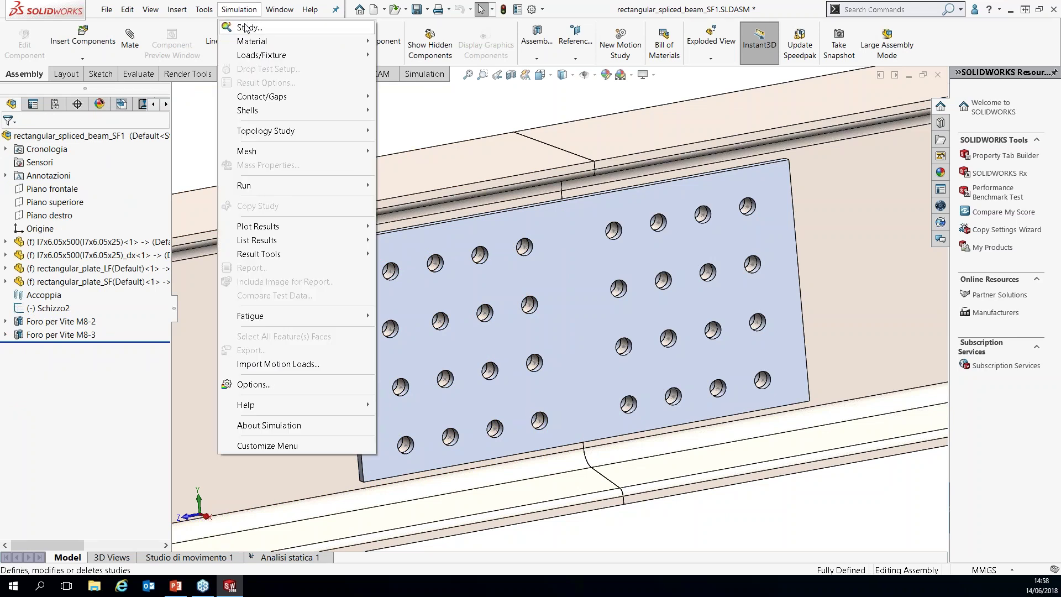
click(246, 27)
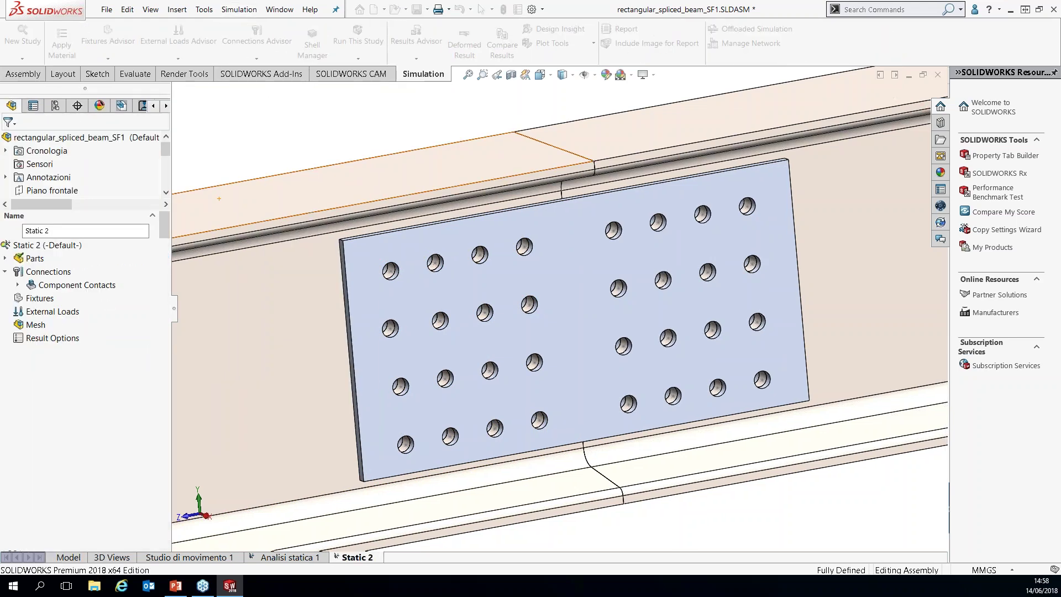
right_click(58, 271)
click(101, 408)
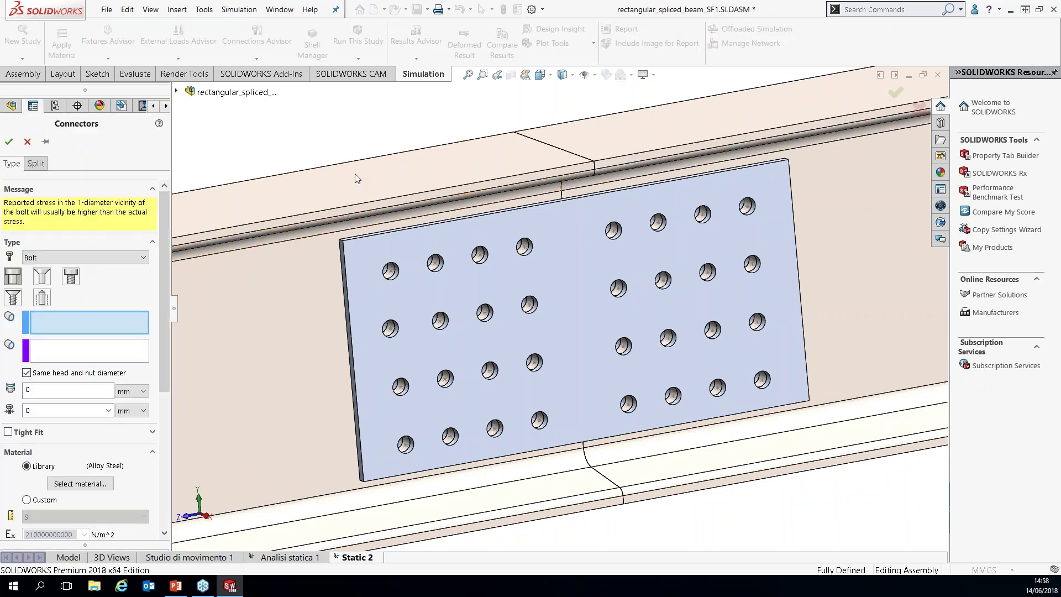
- Place the bolt in the plate's upper-left corner hole, with its head edge on rectangular_plate_SF and nut edge on rectangular_plate_LF
scroll(396, 294, down, 2)
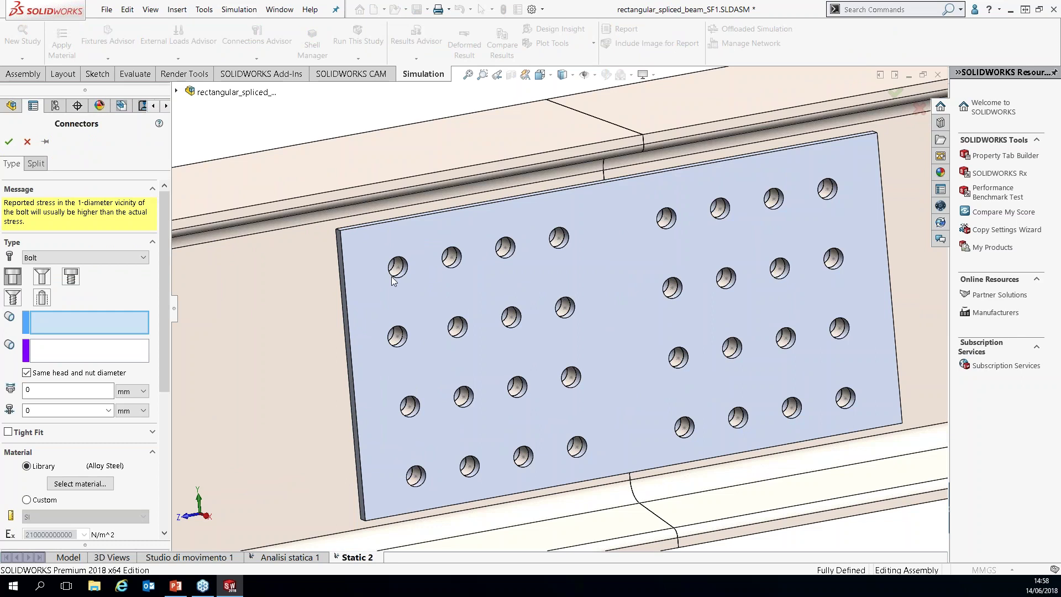
scroll(393, 281, down, 2)
click(397, 258)
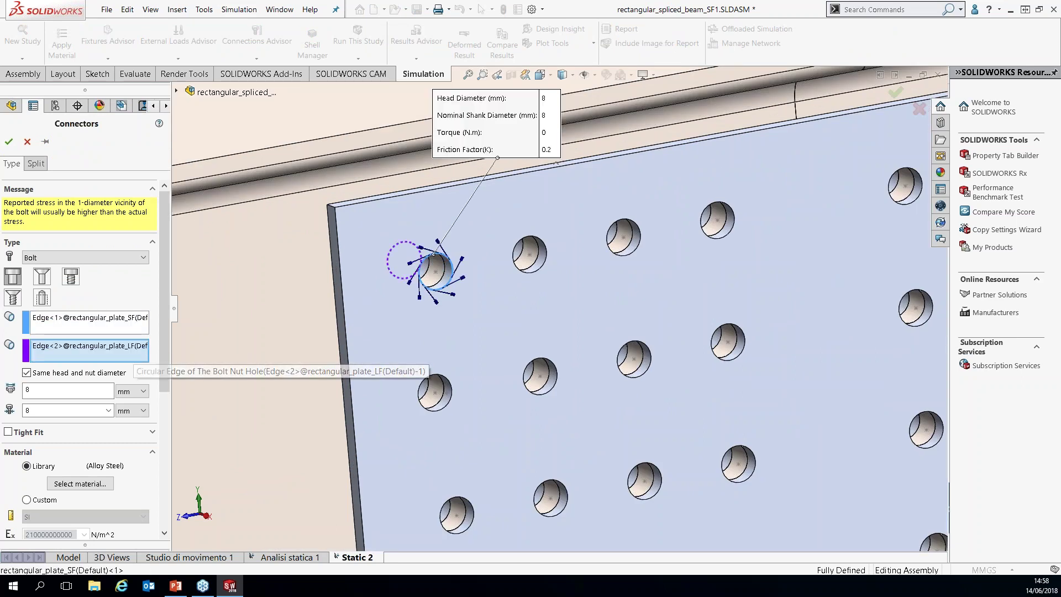
scroll(447, 289, down, 3)
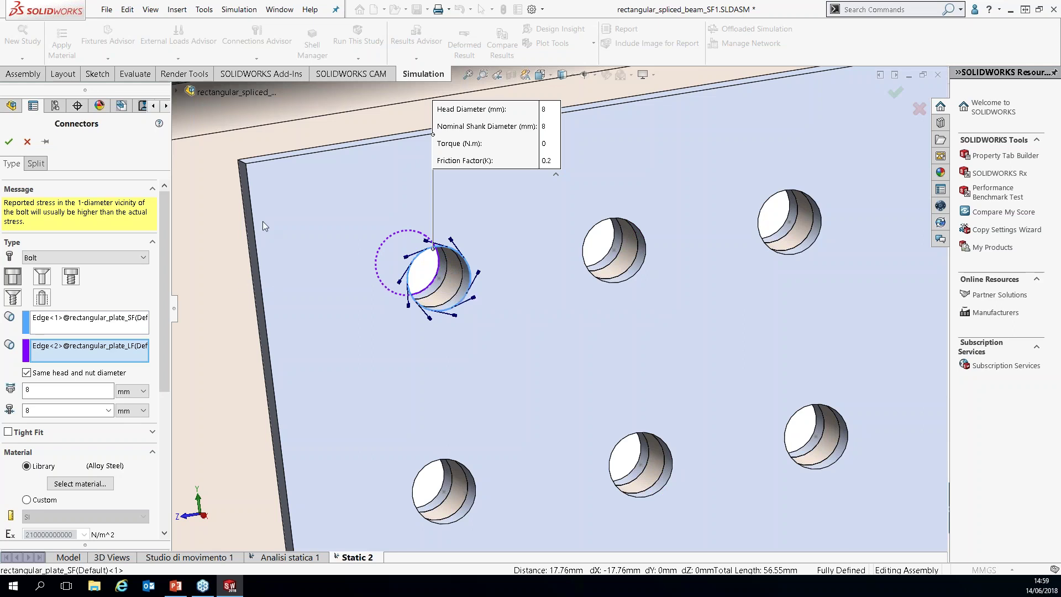
- Compare the axial and torque pre-load options and give the bolt a torque pre-load of 119 N.m
drag(164, 247, 167, 399)
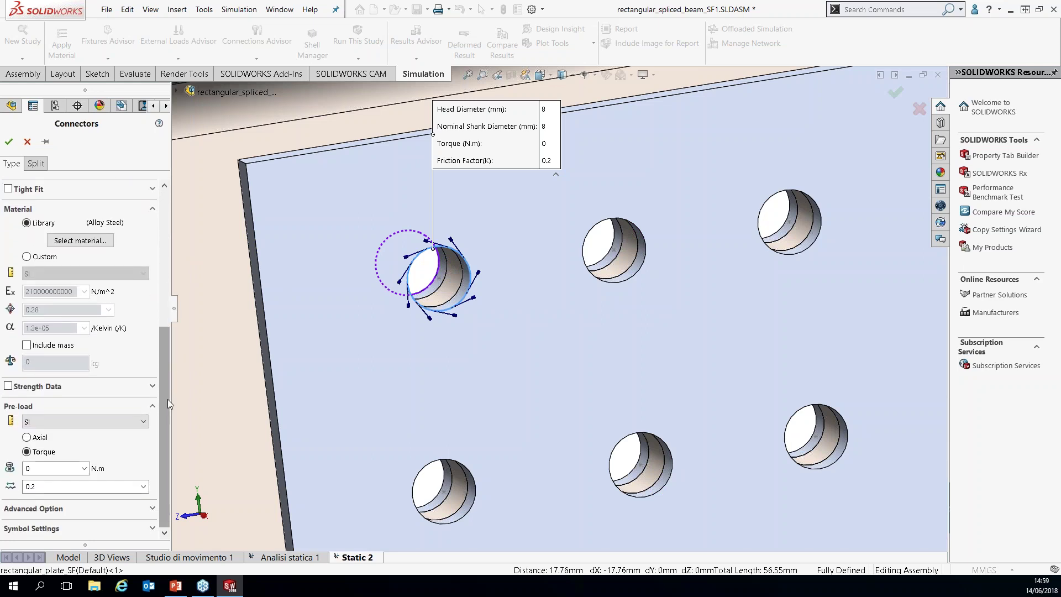
click(43, 439)
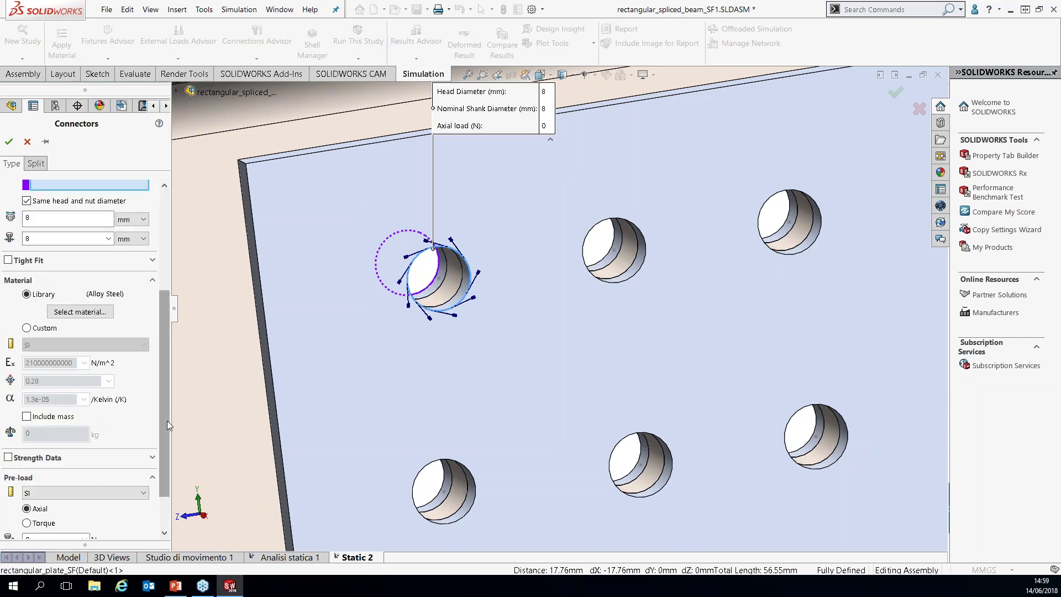
click(44, 471)
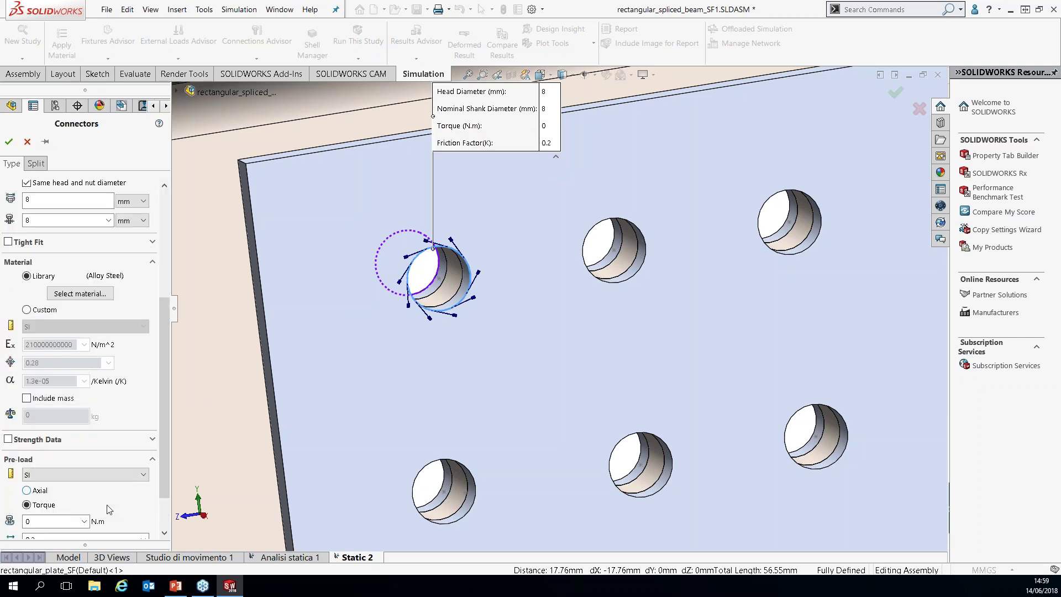
drag(163, 438, 164, 468)
double_click(32, 468)
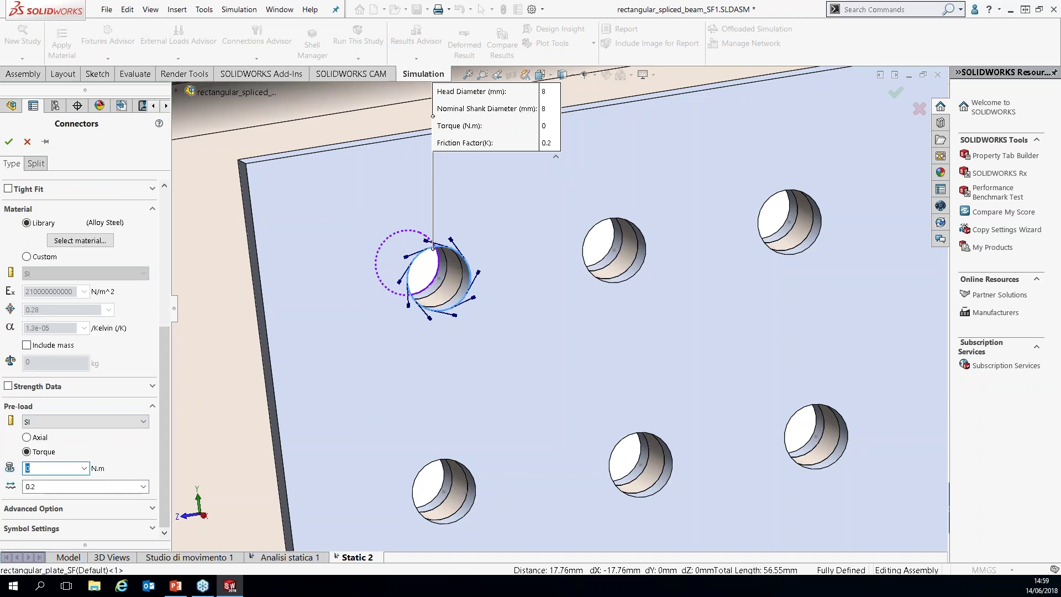
text(119)
- Consult the initial tightening force and tightening torque table in US2010_fa_p3549_3550.pdf in Adobe Reader, and return to the connector
key(super+e)
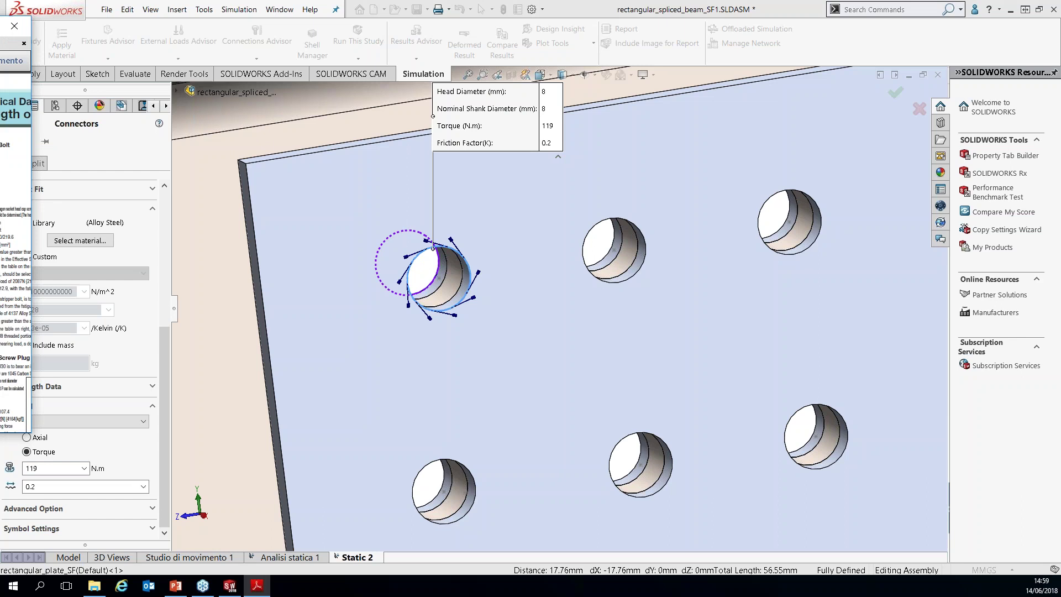
drag(138, 10, 603, 105)
click(818, 108)
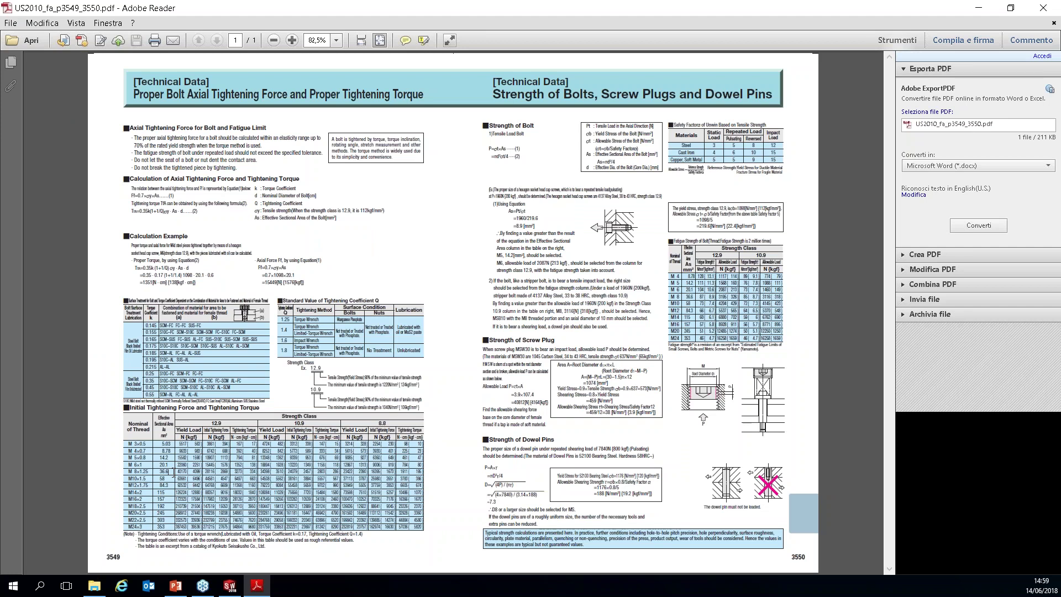
ctrl+scroll(173, 471, up, 1)
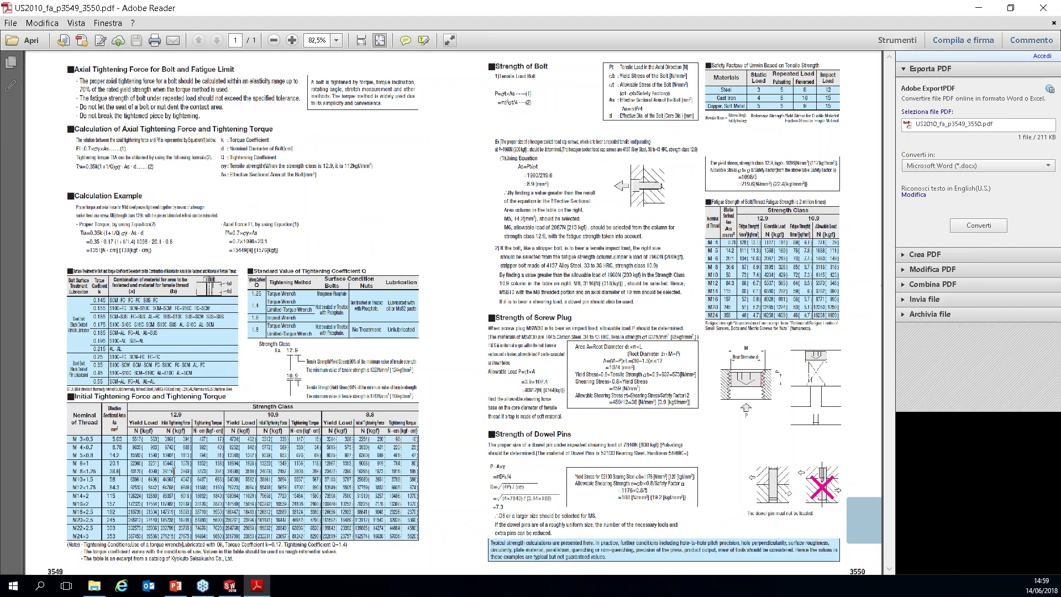
ctrl+scroll(174, 471, up, 4)
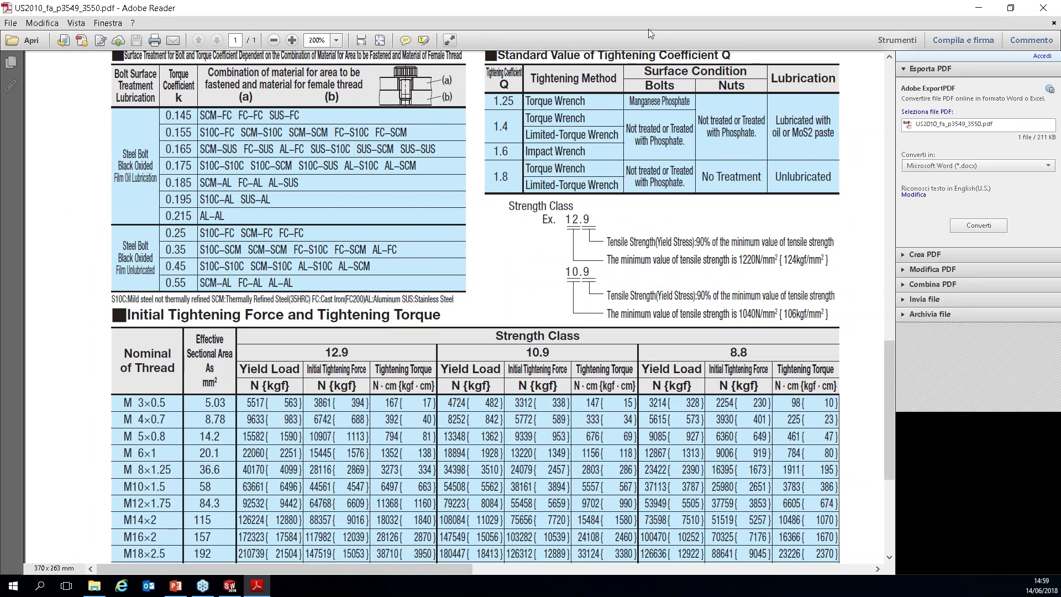
drag(690, 9, 405, 236)
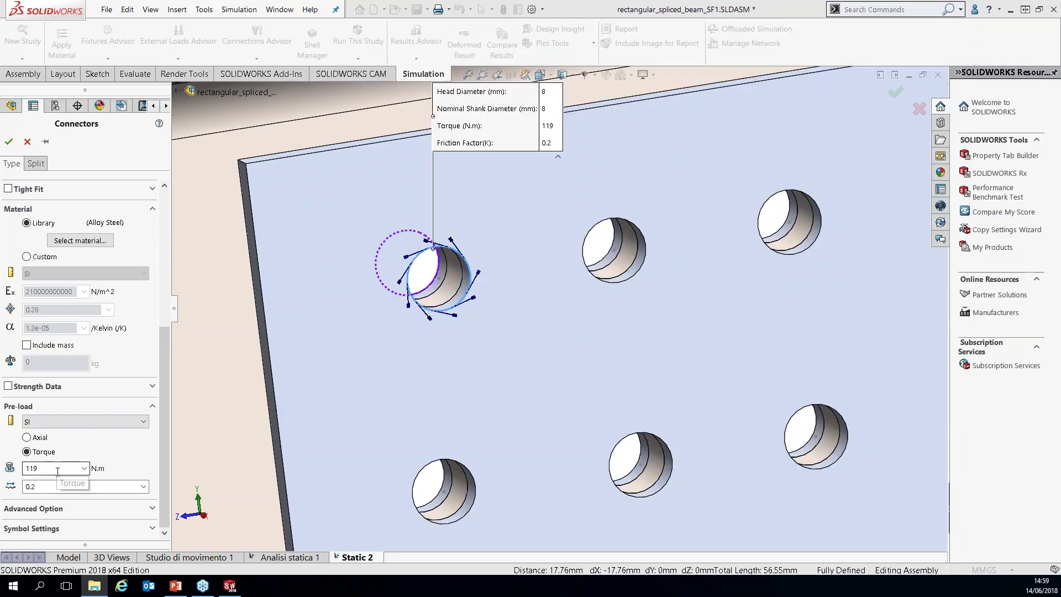
- Enable the bolt's strength data with a known tensile stress area of 36.6 mm^2
click(8, 385)
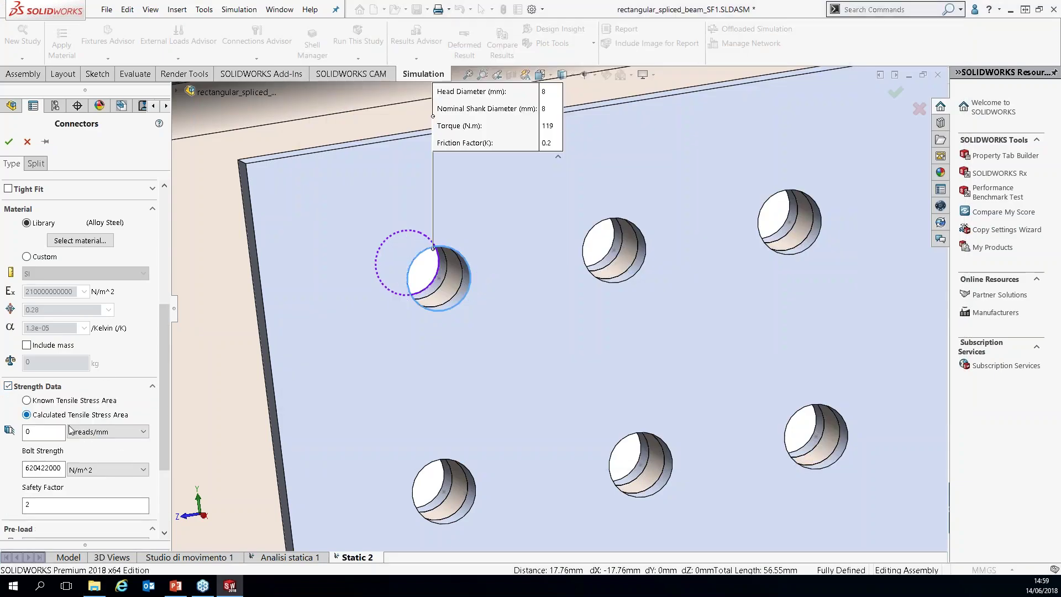
click(26, 401)
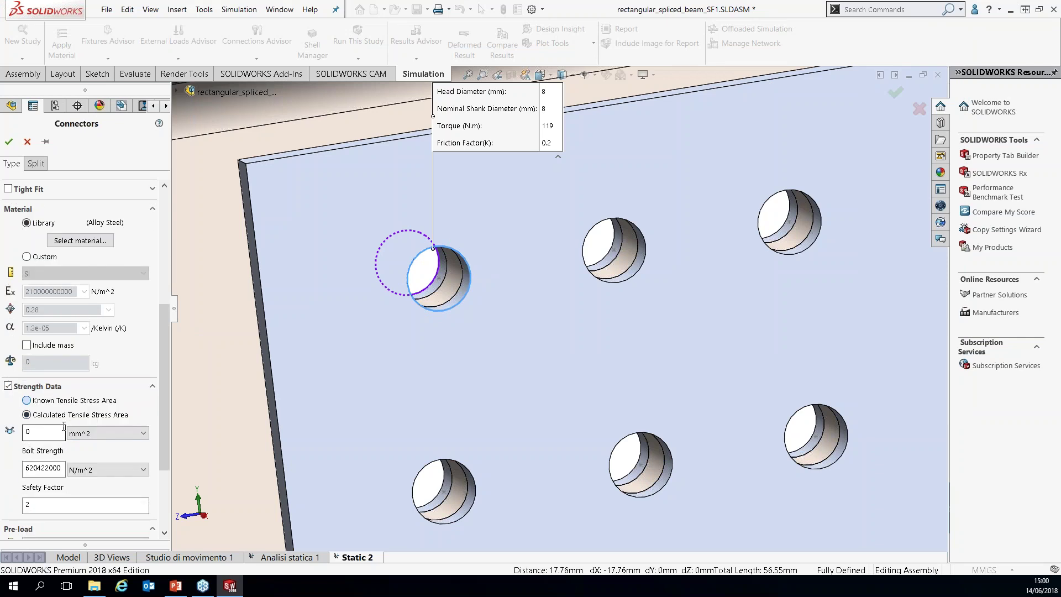
double_click(47, 434)
text(36)
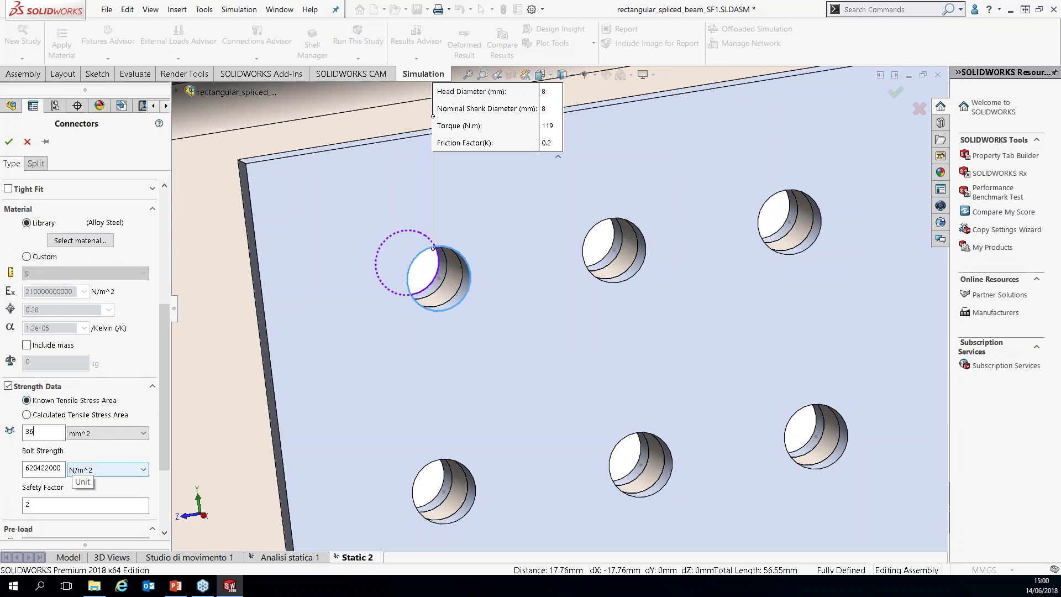
text(.6)
click(72, 504)
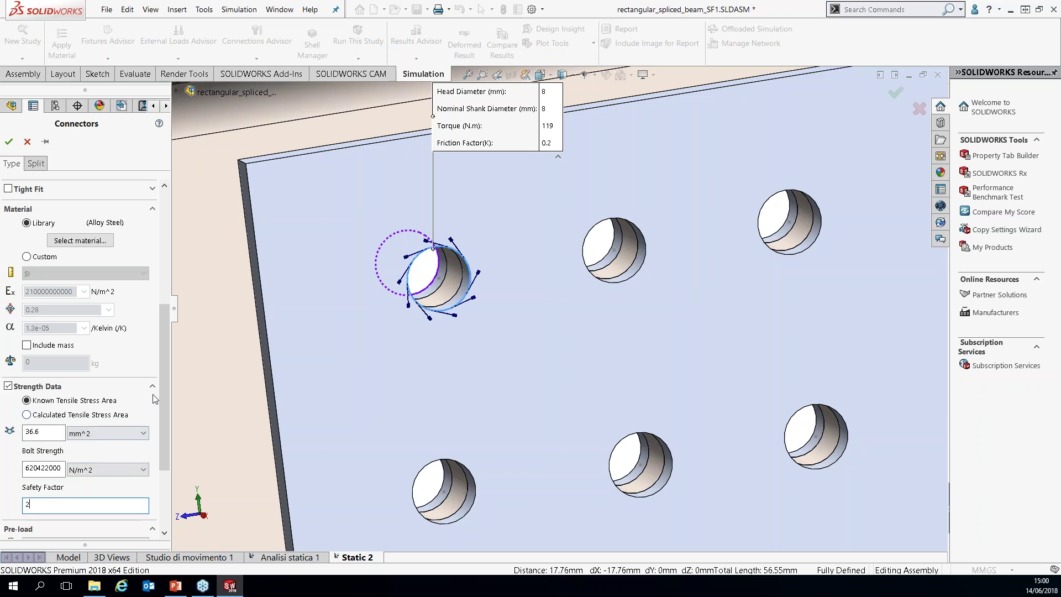
- Change the bolt strength unit to N/mm^2 (MPa)
drag(165, 351, 165, 431)
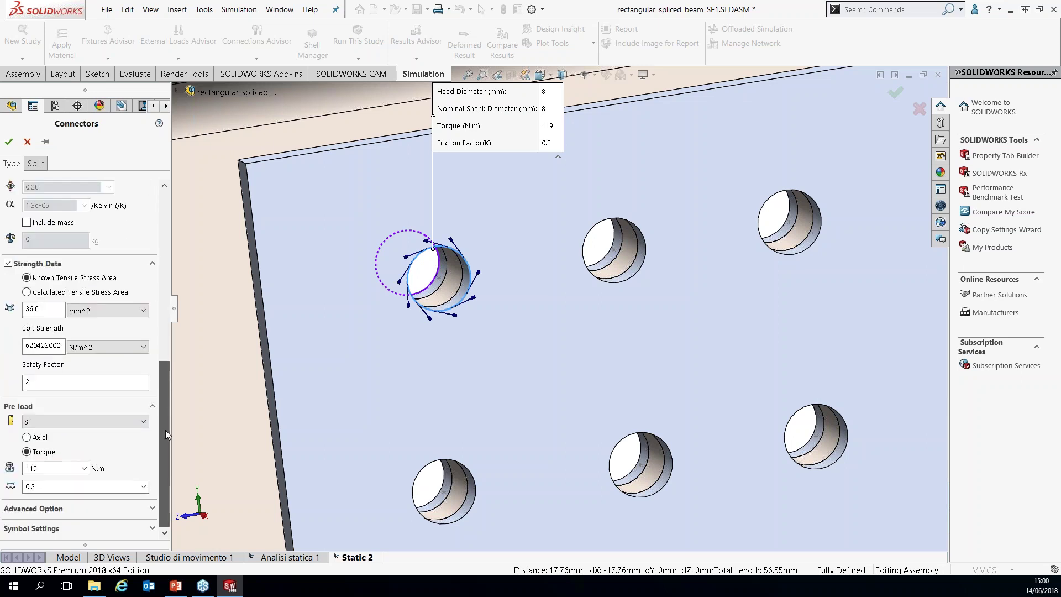
scroll(172, 393, up, 2)
click(124, 404)
click(94, 433)
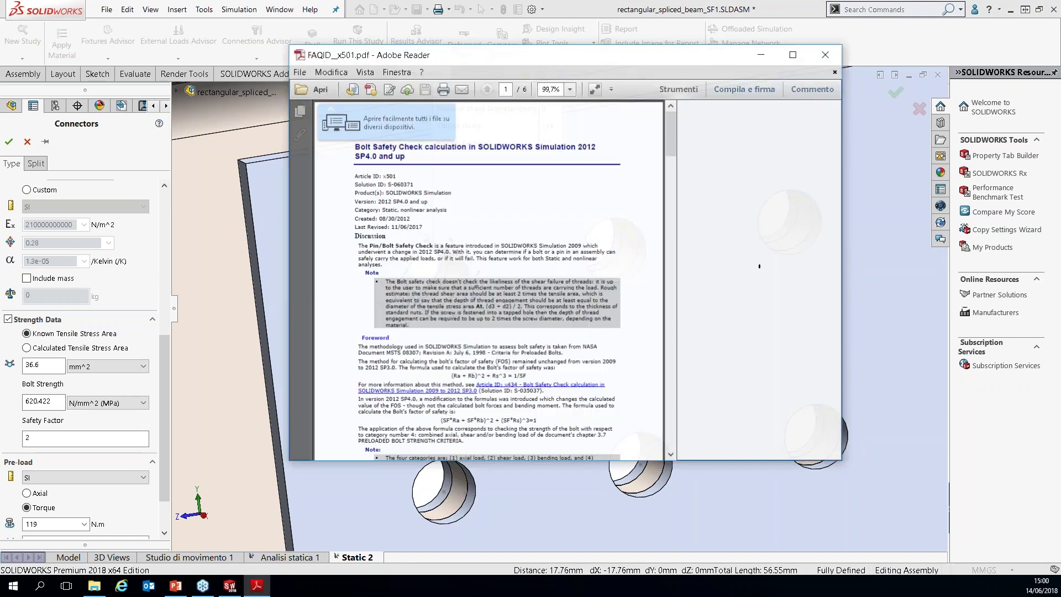
- Look up the class 8.8 yield strength in the Adobe Reader document FAQID__x501.pdf and return to the bolt connector in SOLIDWORKS
click(793, 55)
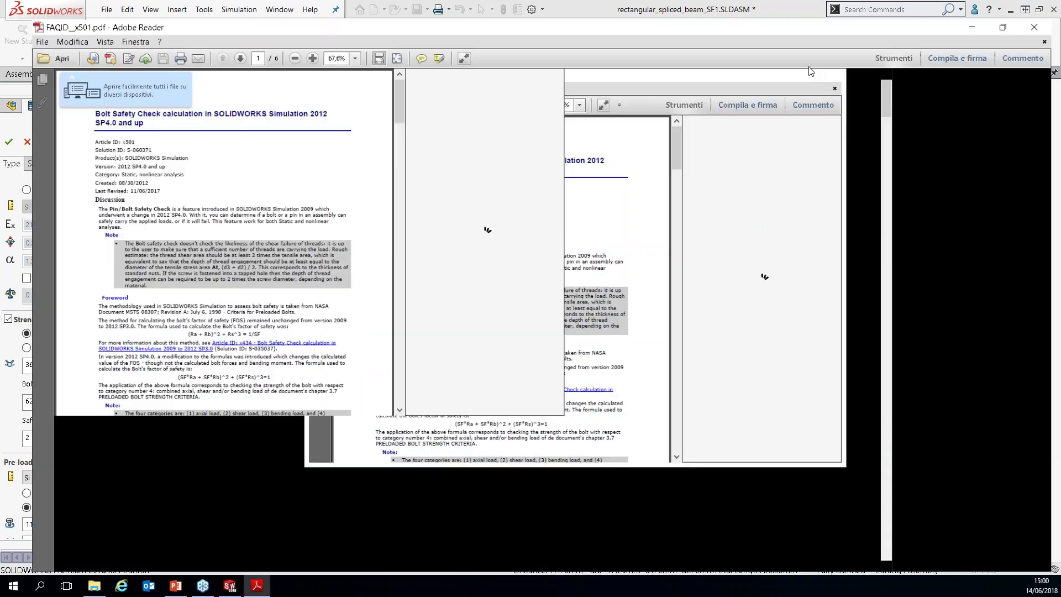
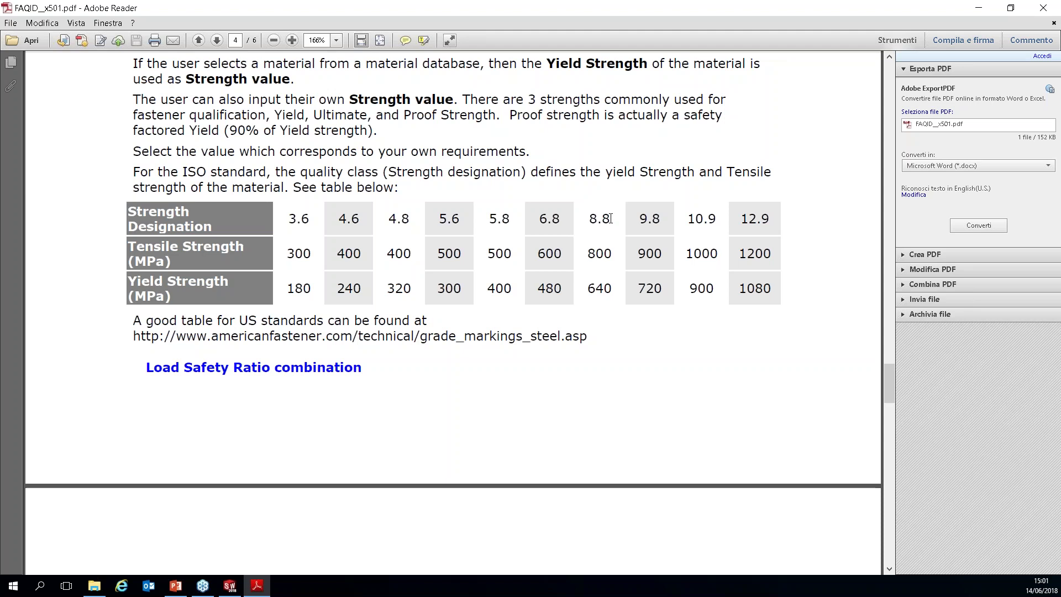
drag(612, 288, 592, 287)
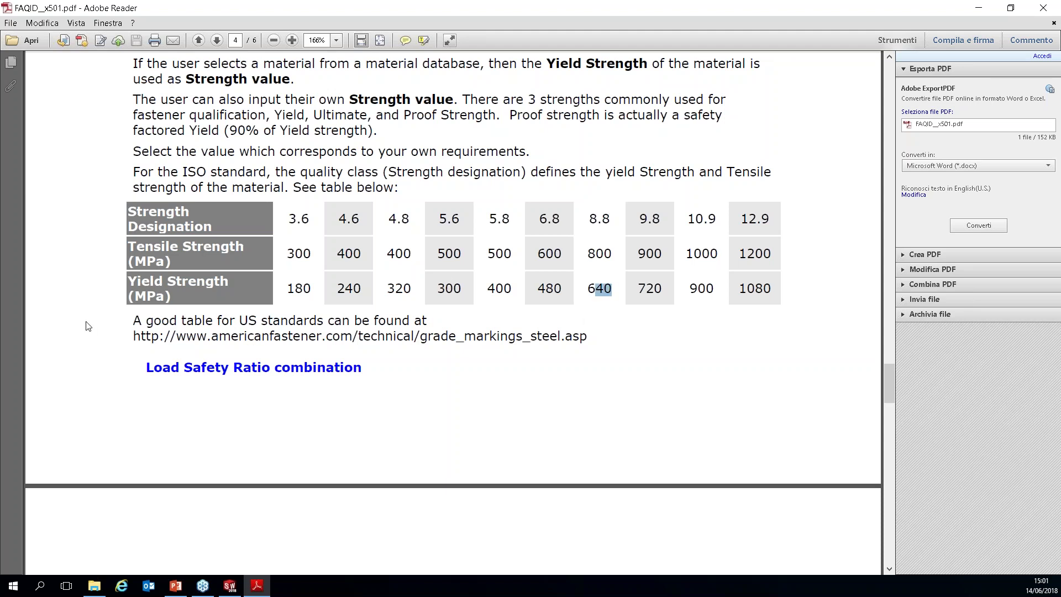
click(978, 9)
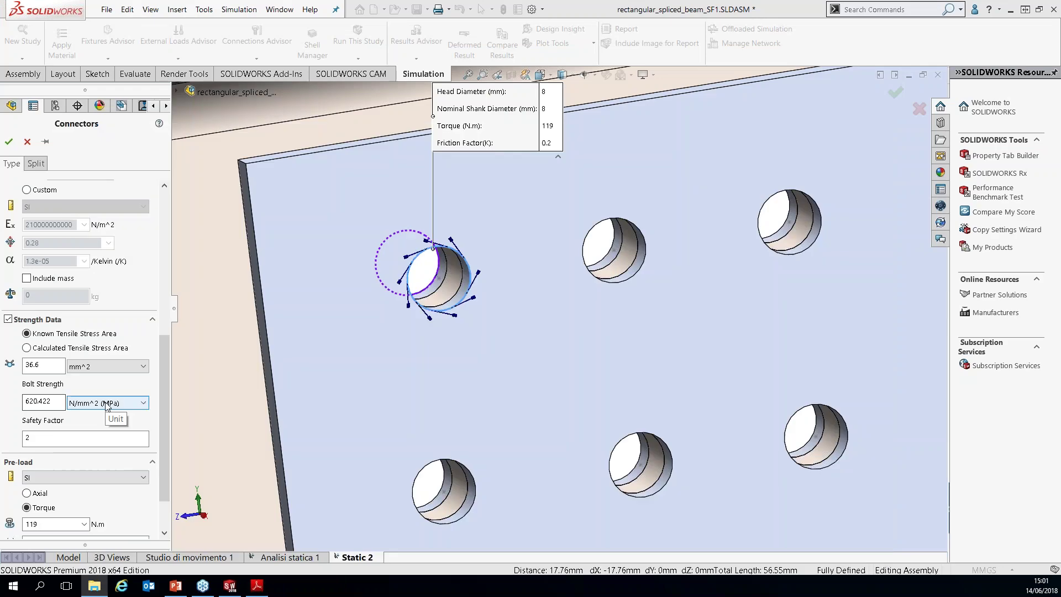
- Set the bolt strength to 640 N/mm^2 (MPa) in the connector's strength data
click(108, 403)
click(120, 444)
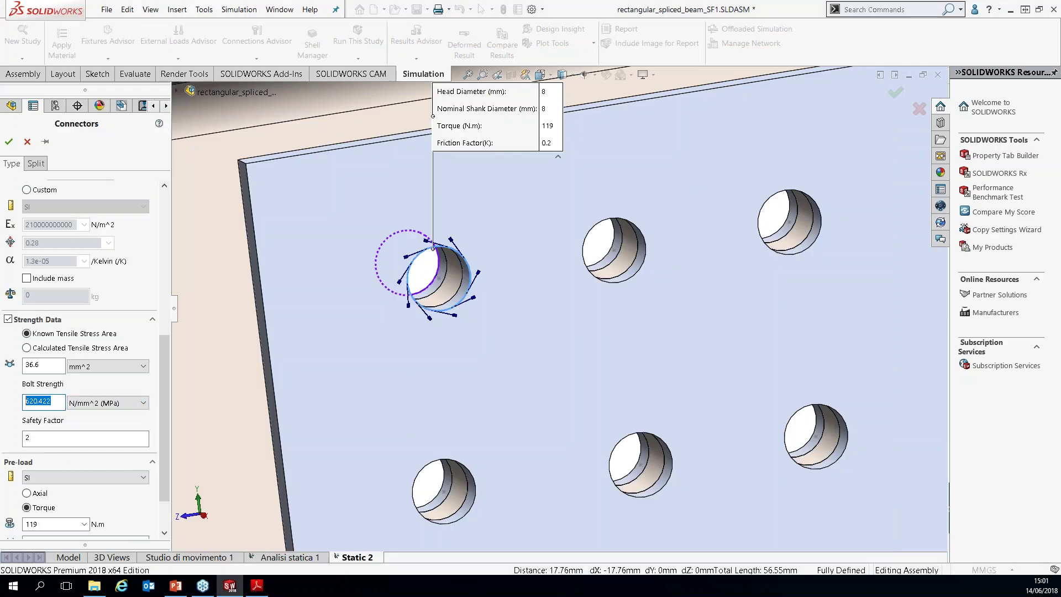
text(640)
click(74, 438)
scroll(74, 437, up, 10)
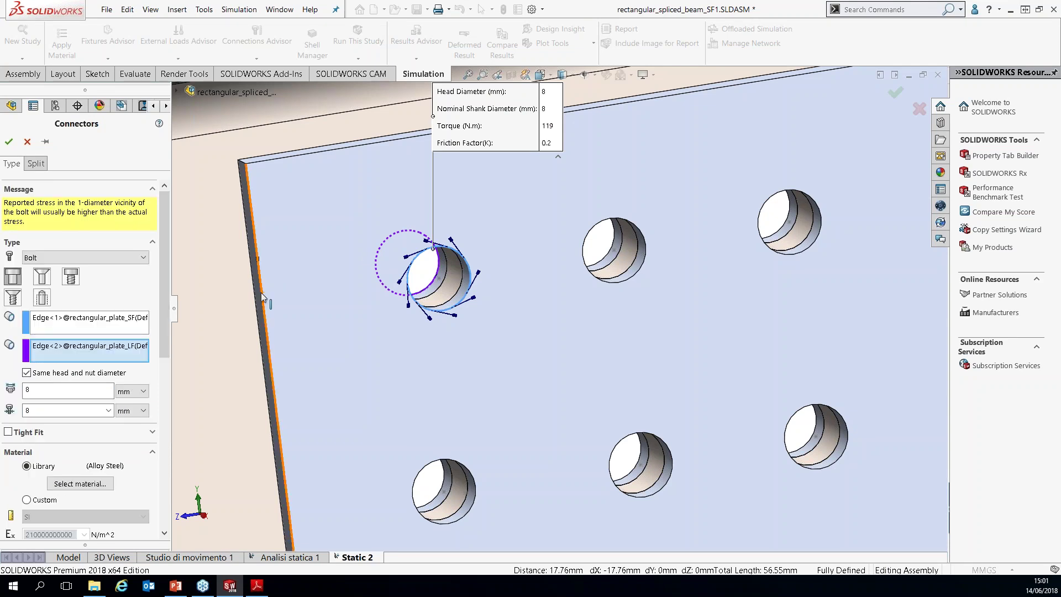
- Accept the bolt connector and propagate it to all holes in the hole series
click(9, 142)
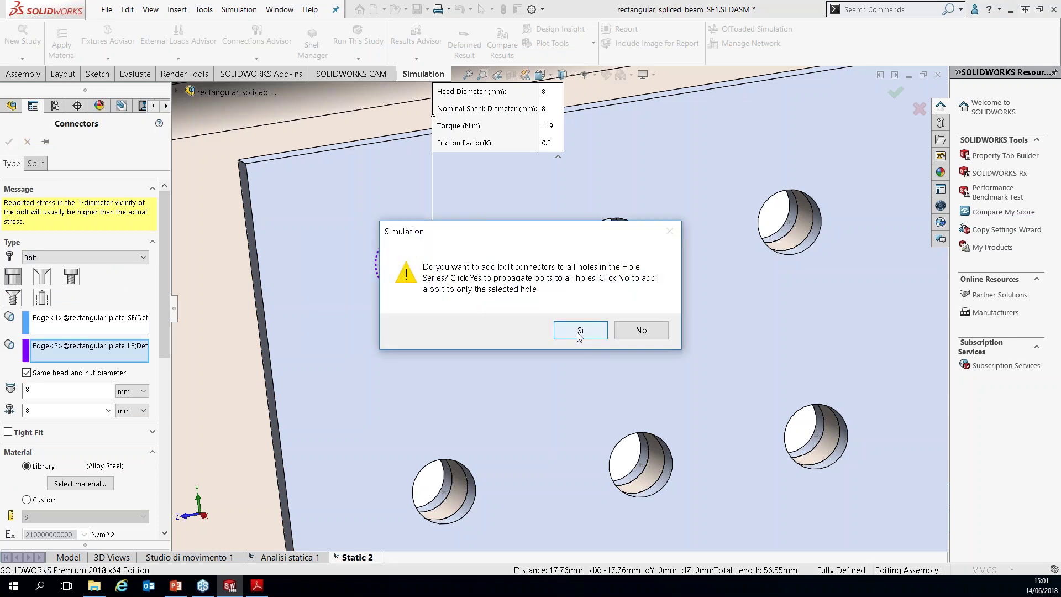
click(579, 331)
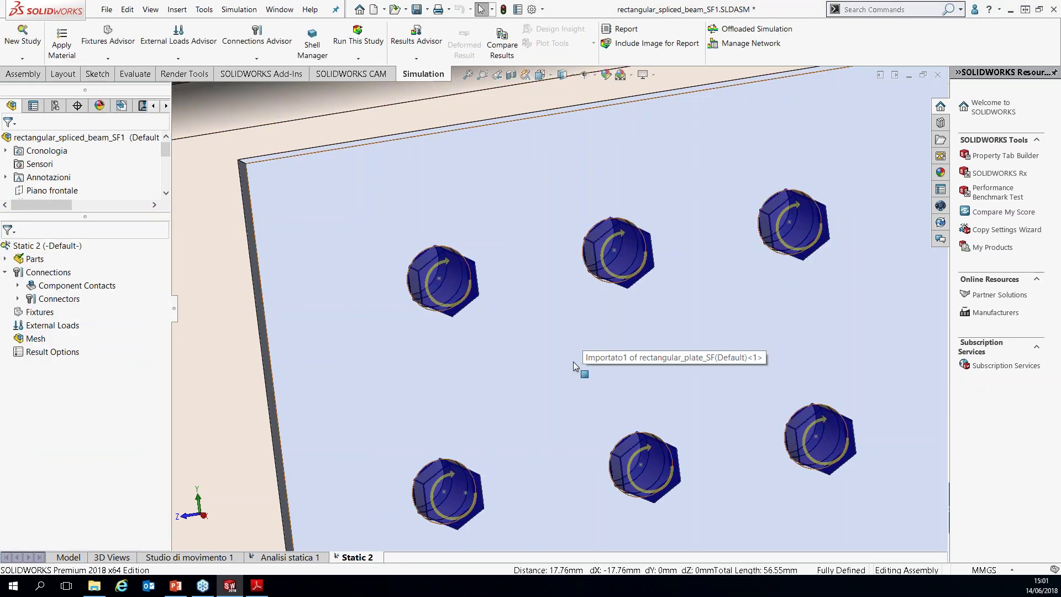
scroll(573, 362, up, 5)
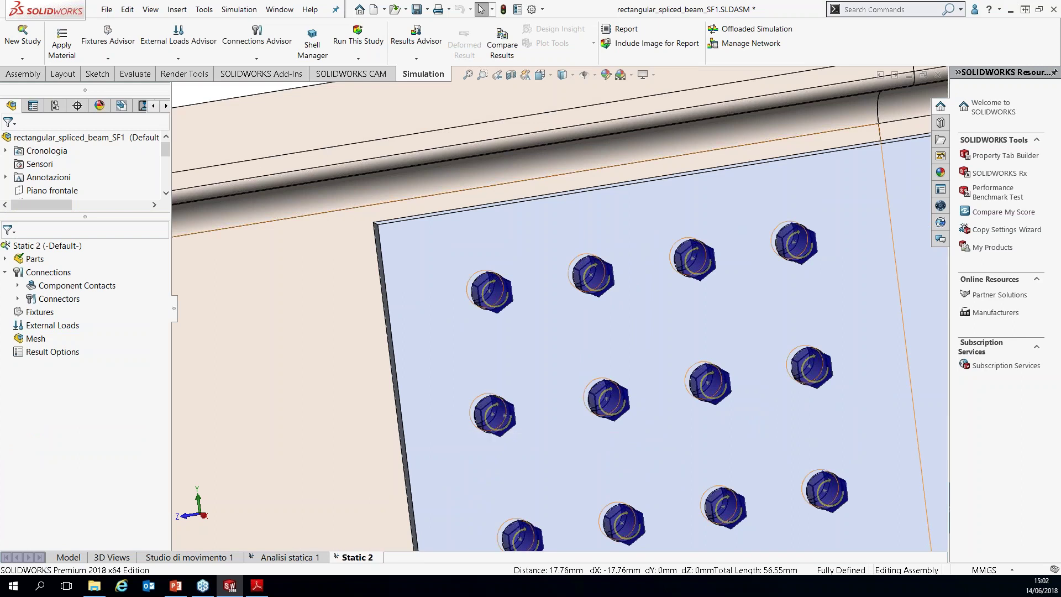
- Display the von Mises stress plot and the resultant displacement plot of the Analisi statica 1 study
click(286, 558)
double_click(59, 403)
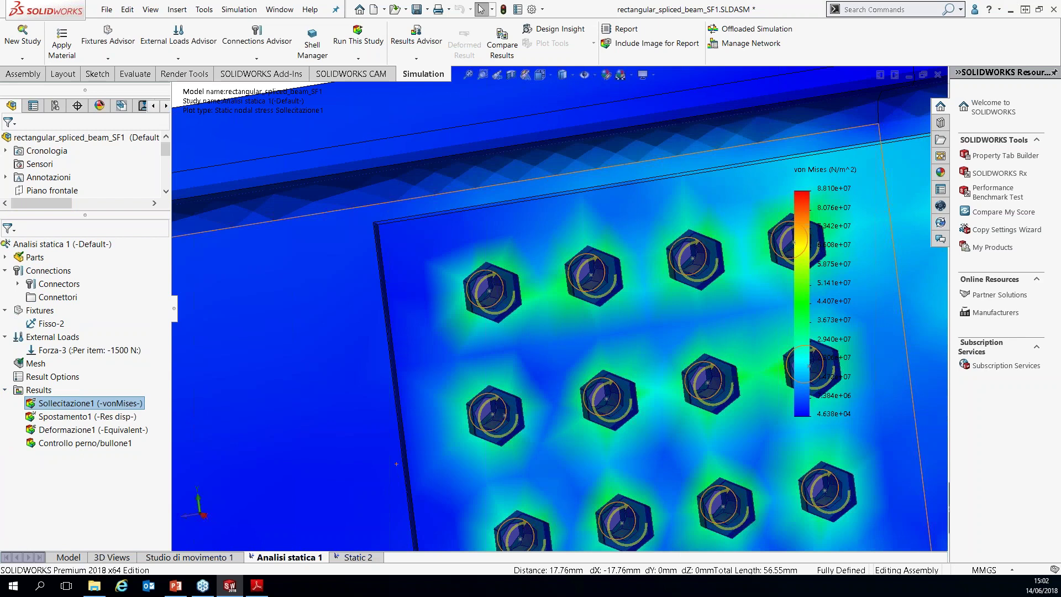
scroll(621, 337, up, 10)
middle_drag(621, 336, 580, 373)
scroll(564, 308, down, 4)
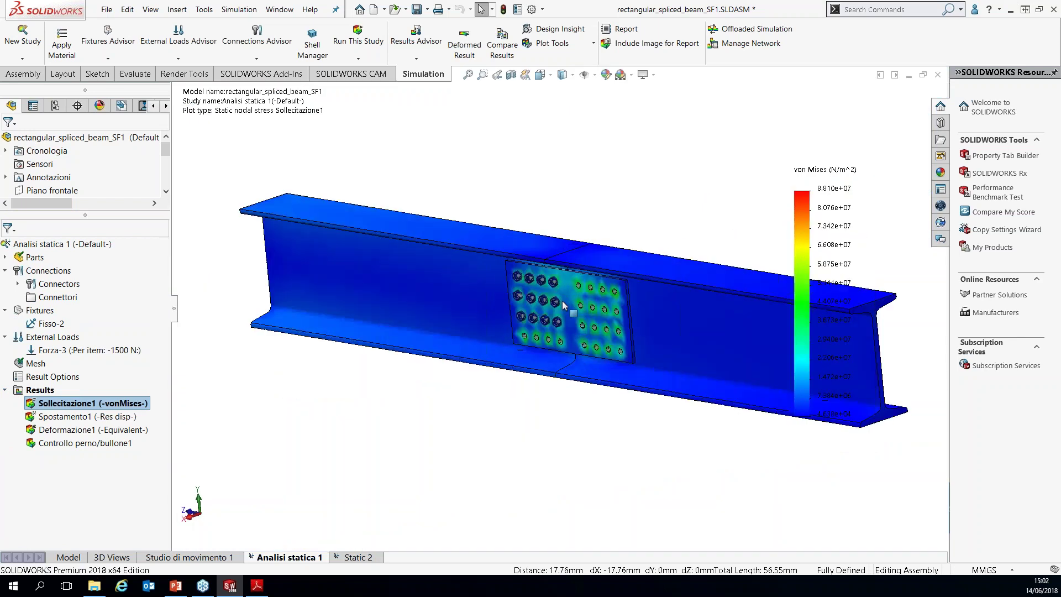
scroll(564, 305, down, 2)
double_click(87, 416)
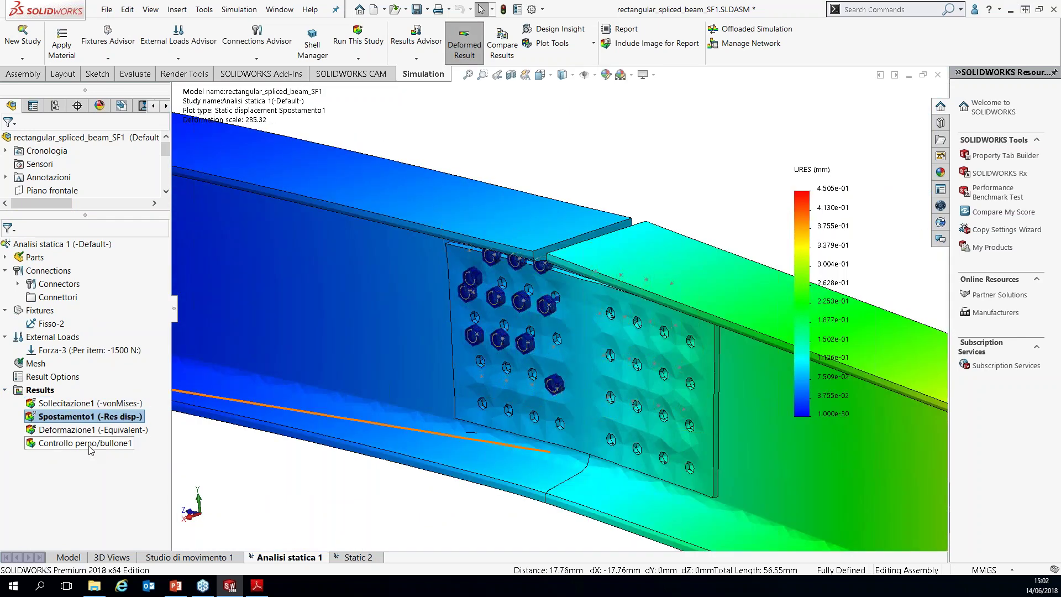
- Run through the bolts in the Controllo perno/bullone1 results to review their calculated factors of safety
double_click(91, 445)
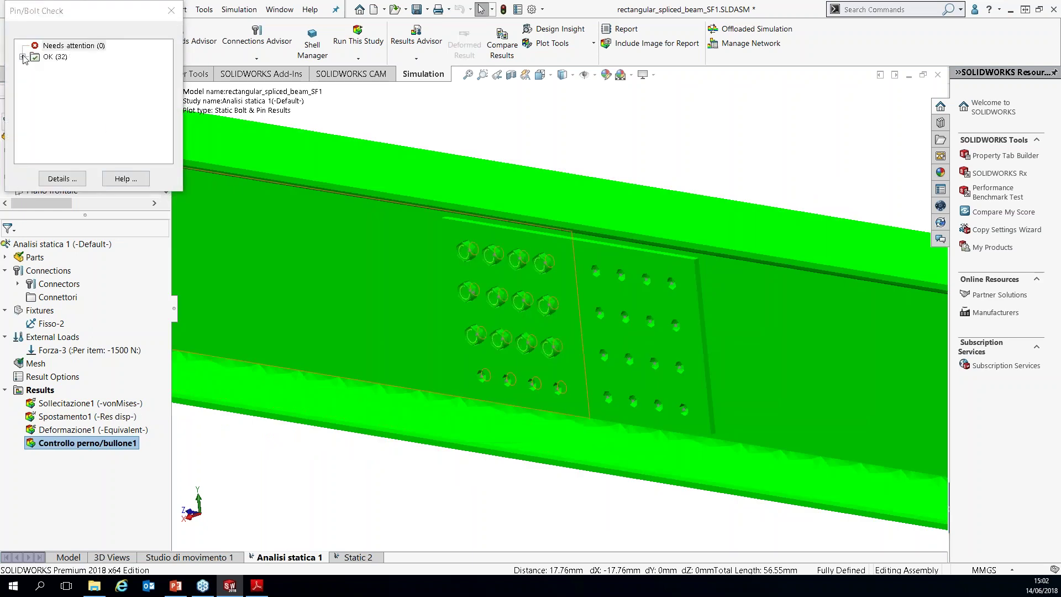
click(76, 134)
scroll(159, 105, down, 3)
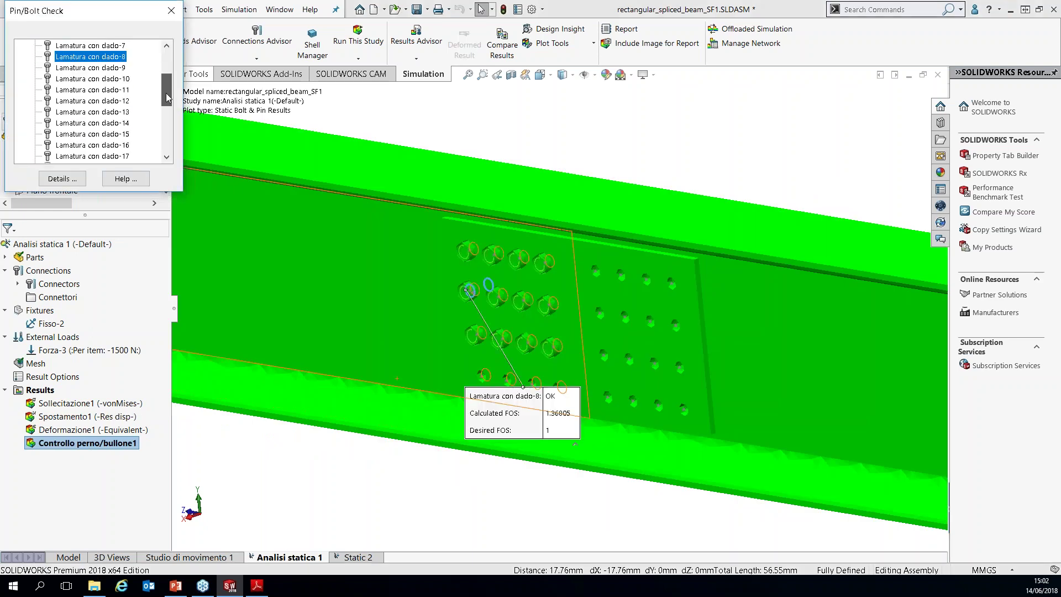
click(107, 113)
click(109, 133)
click(110, 157)
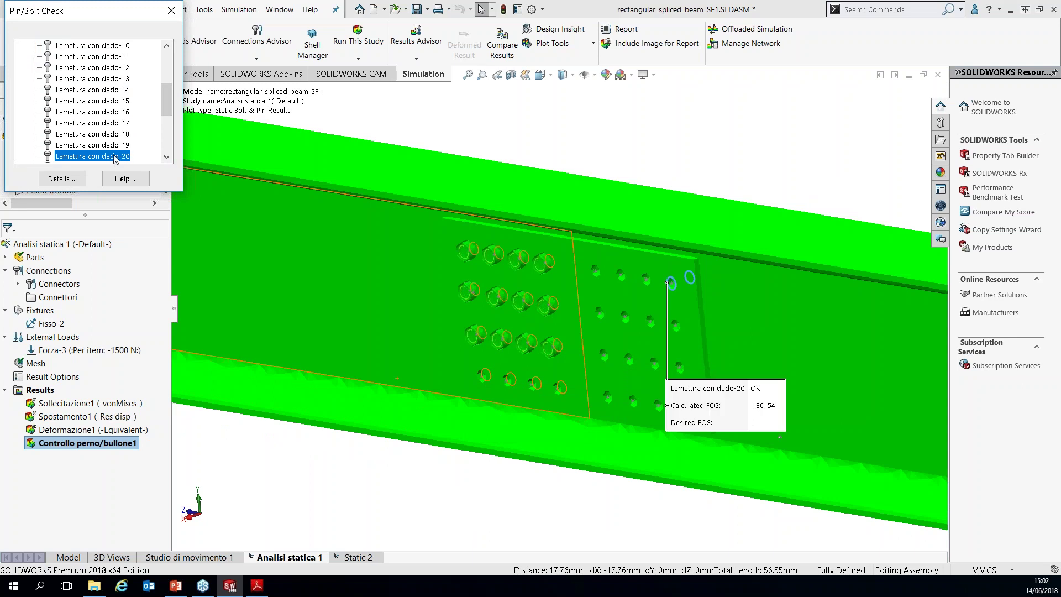
- Review the shear and axial forces of connector Lamatura con dado-10, and close the bolt check
click(63, 178)
click(141, 60)
click(88, 213)
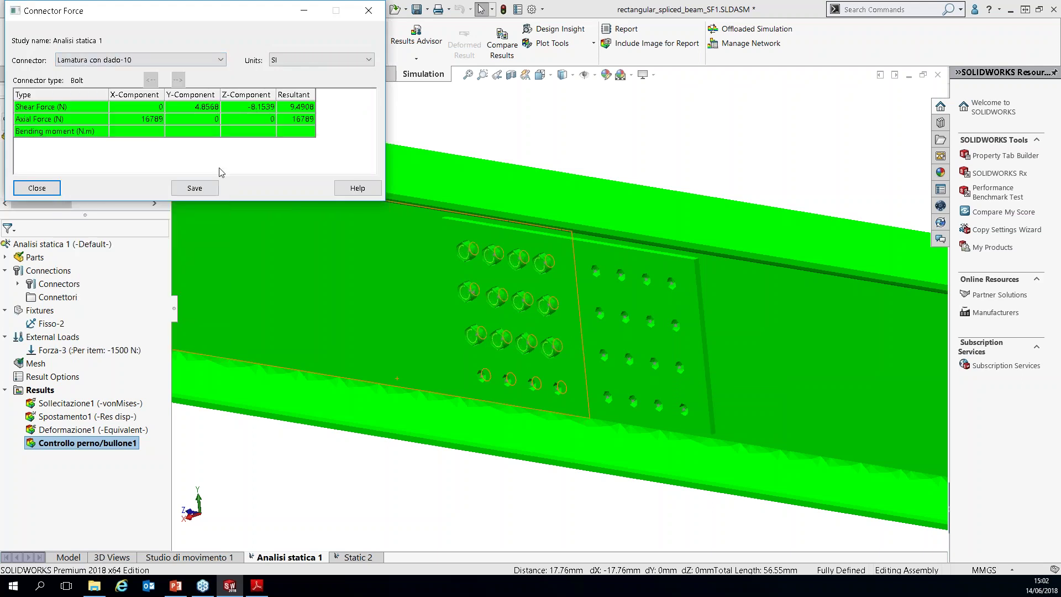
click(308, 111)
click(302, 121)
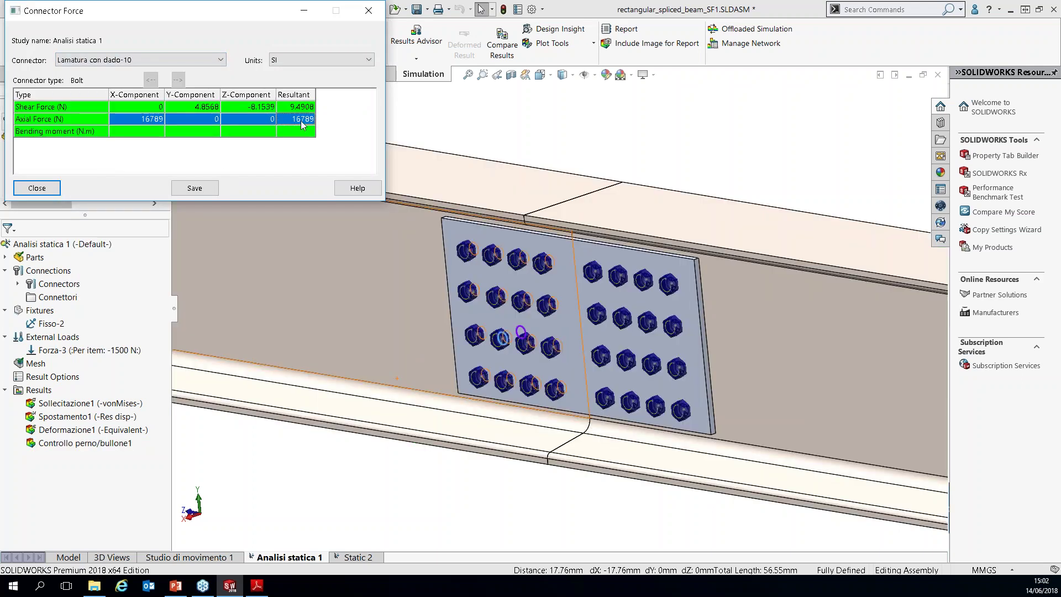
click(369, 10)
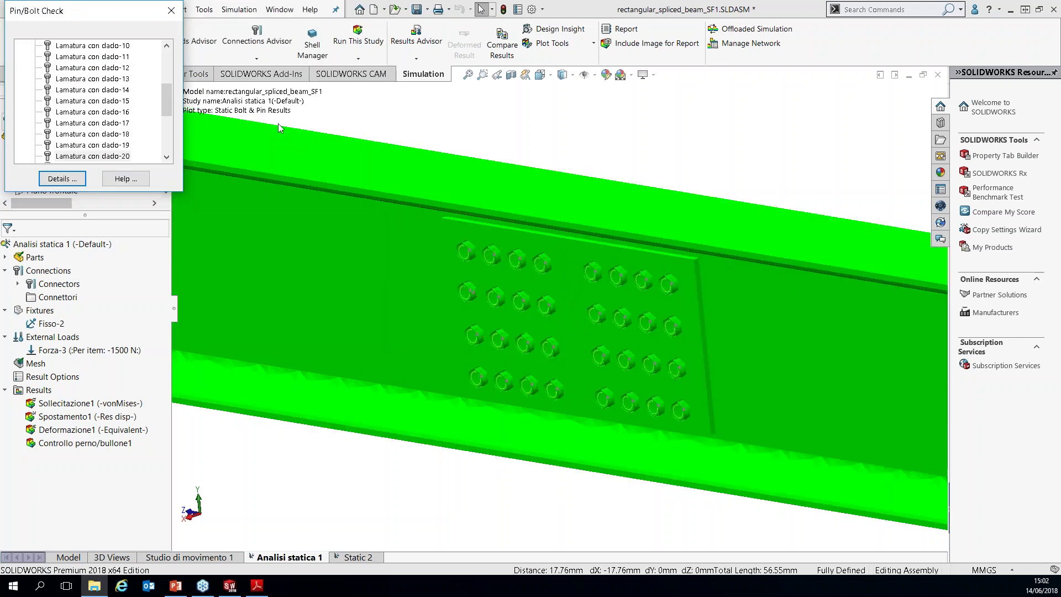
click(171, 10)
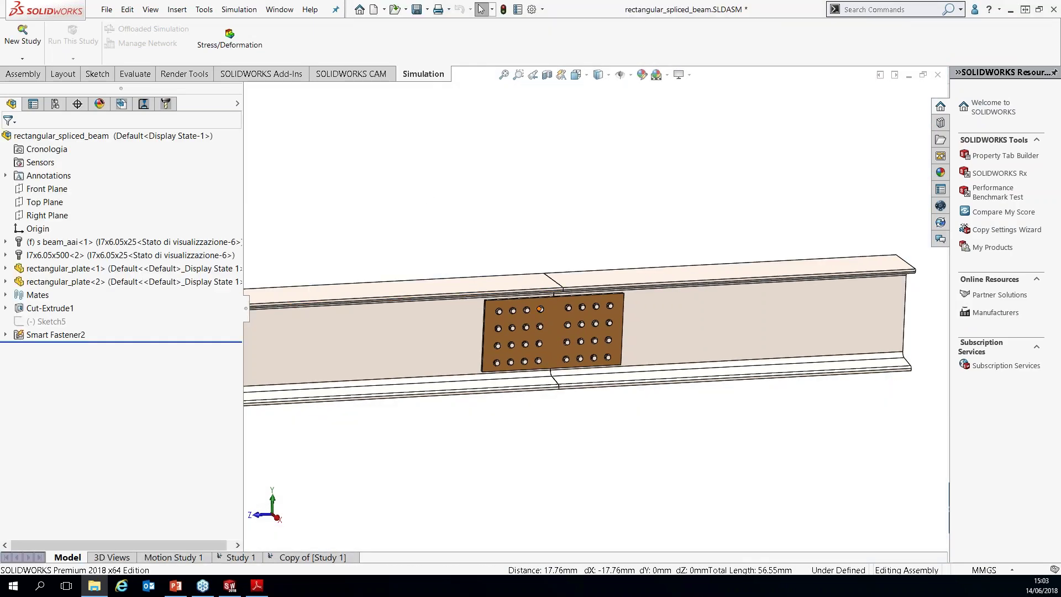
- Create static study Static 3 on the rectangular_spliced_beam assembly, with Toolbox fasteners converted to bolt connectors
scroll(529, 323, down, 6)
middle_drag(440, 322, 485, 337)
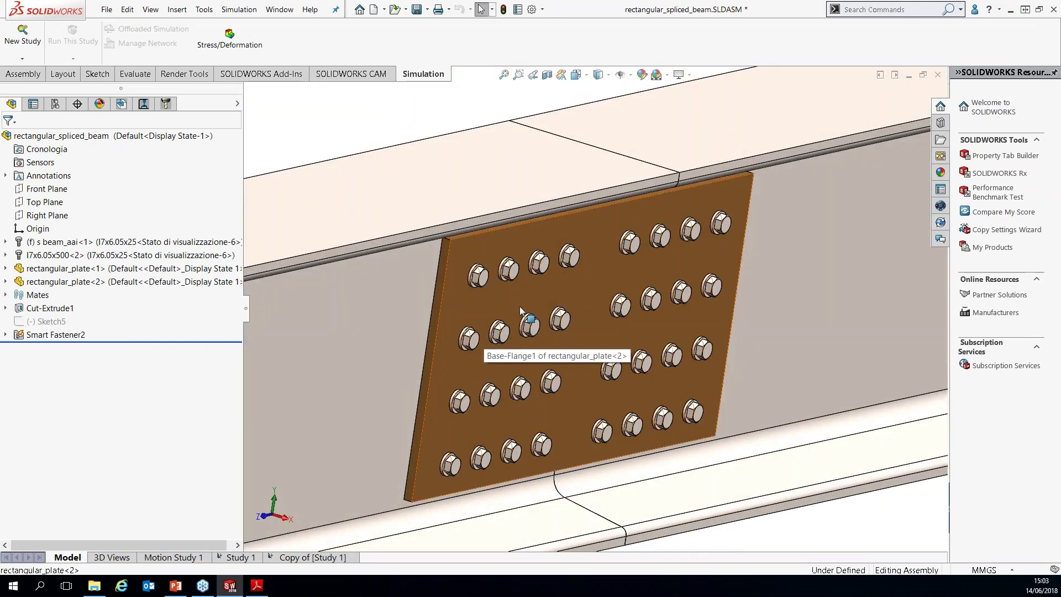
scroll(485, 270, down, 2)
scroll(485, 271, down, 2)
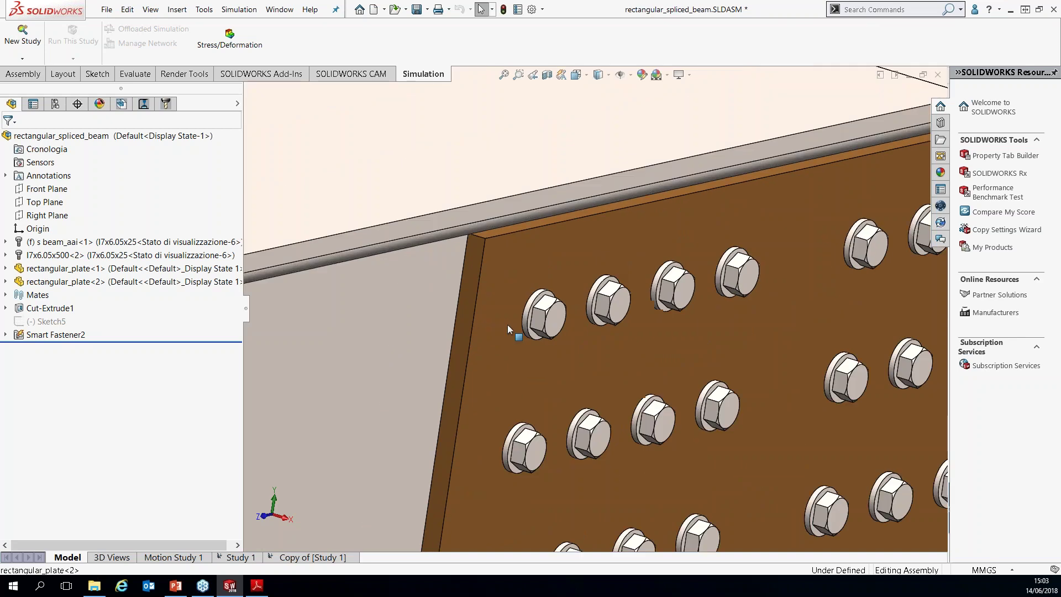
scroll(517, 335, down, 1)
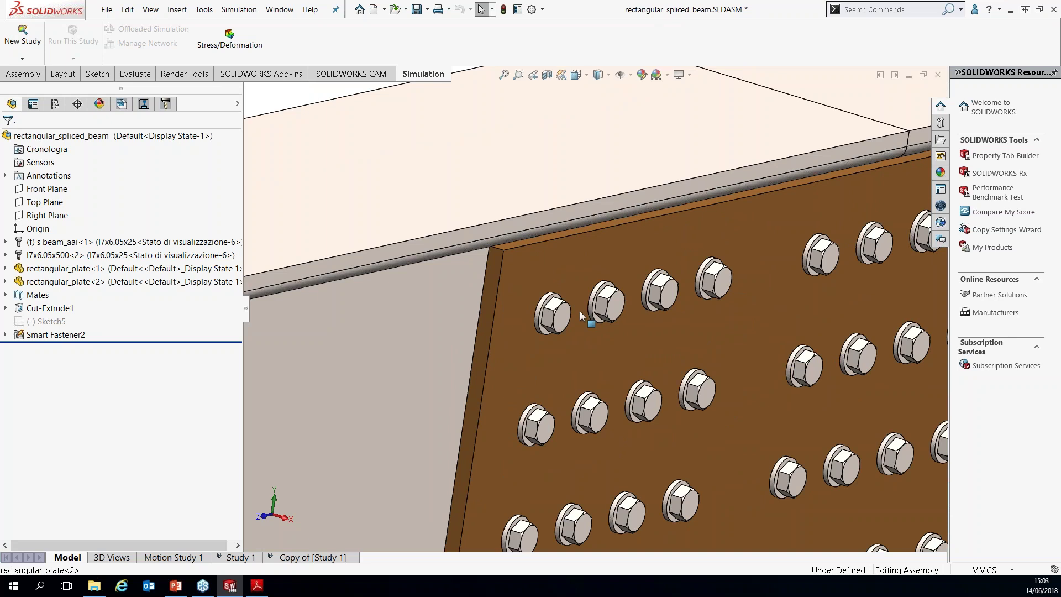
scroll(606, 331, up, 1)
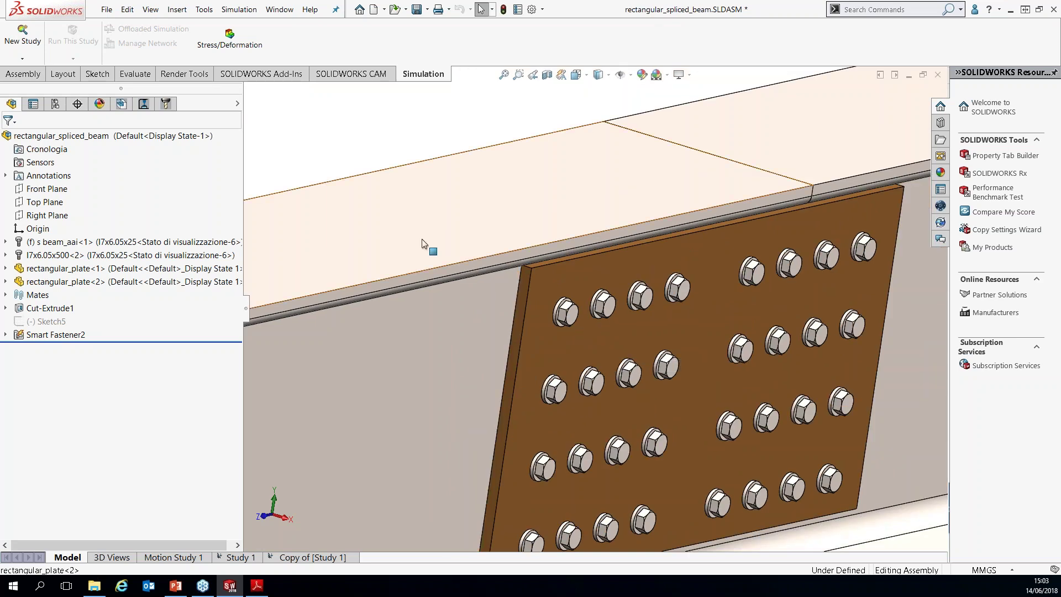
click(239, 9)
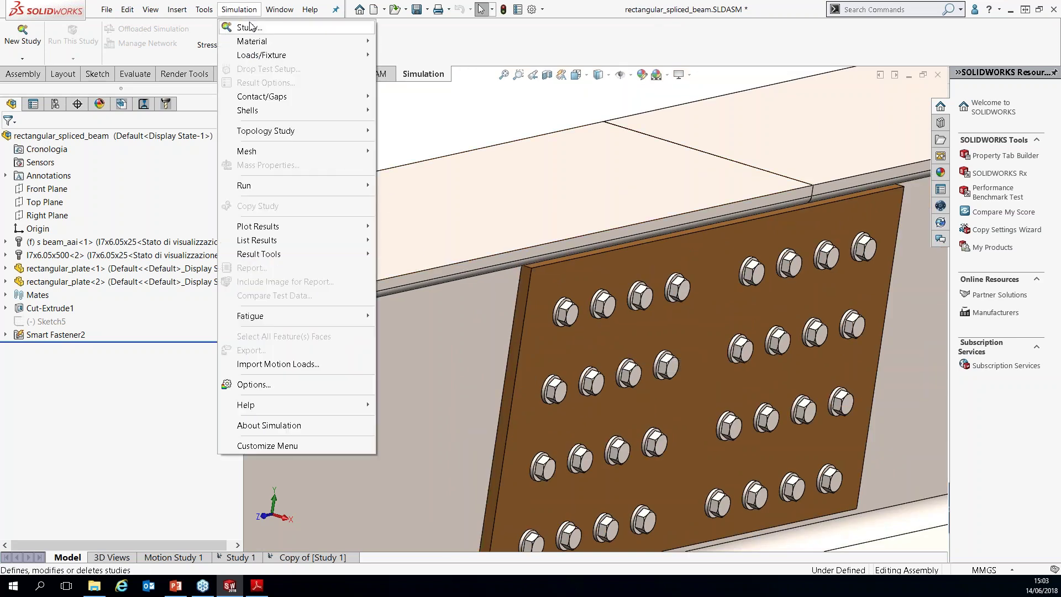
click(250, 28)
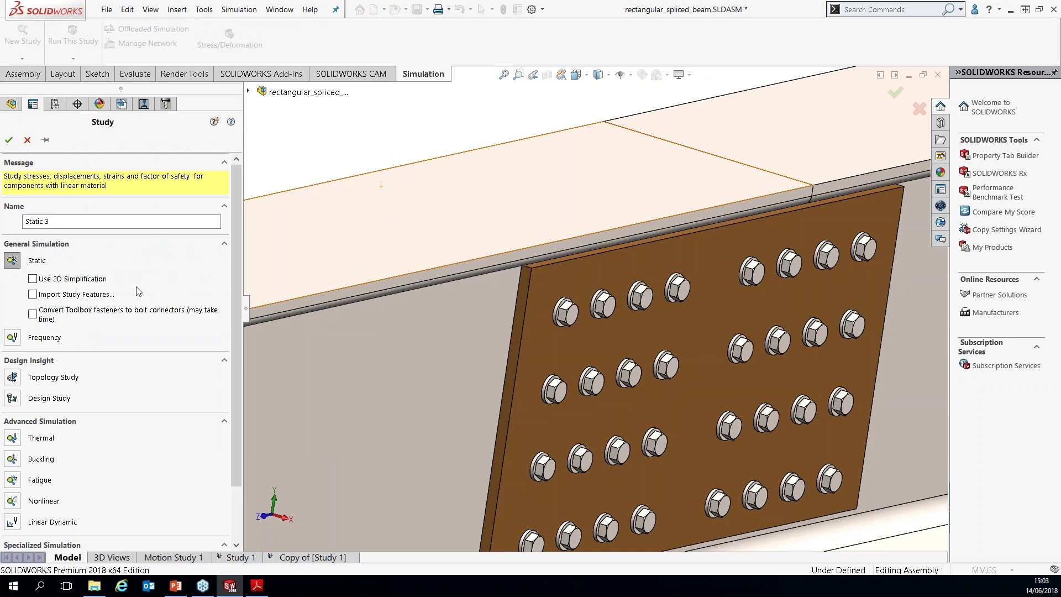
click(81, 311)
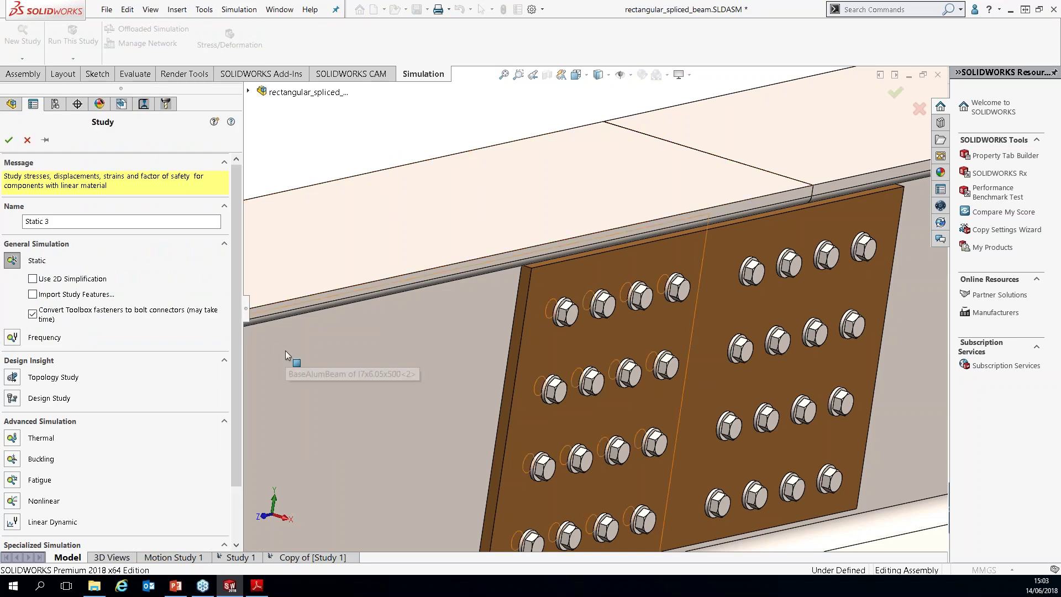
click(8, 140)
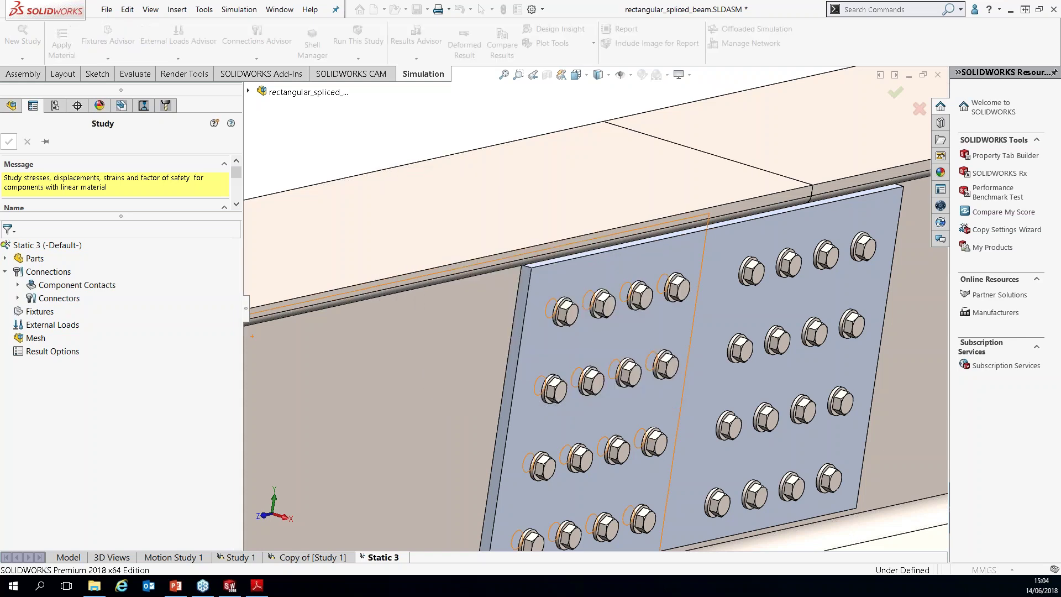
- Review the definition of the converted M5 x 0.8 x 30 hex bolt connector number 6 without changing it
click(607, 283)
click(17, 298)
click(30, 307)
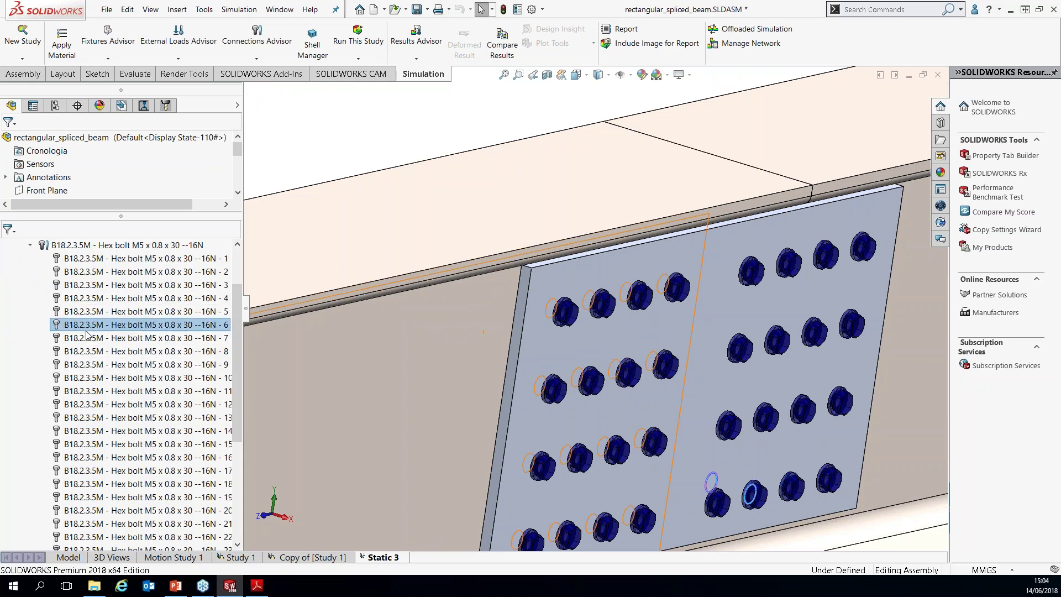
right_click(86, 333)
click(141, 347)
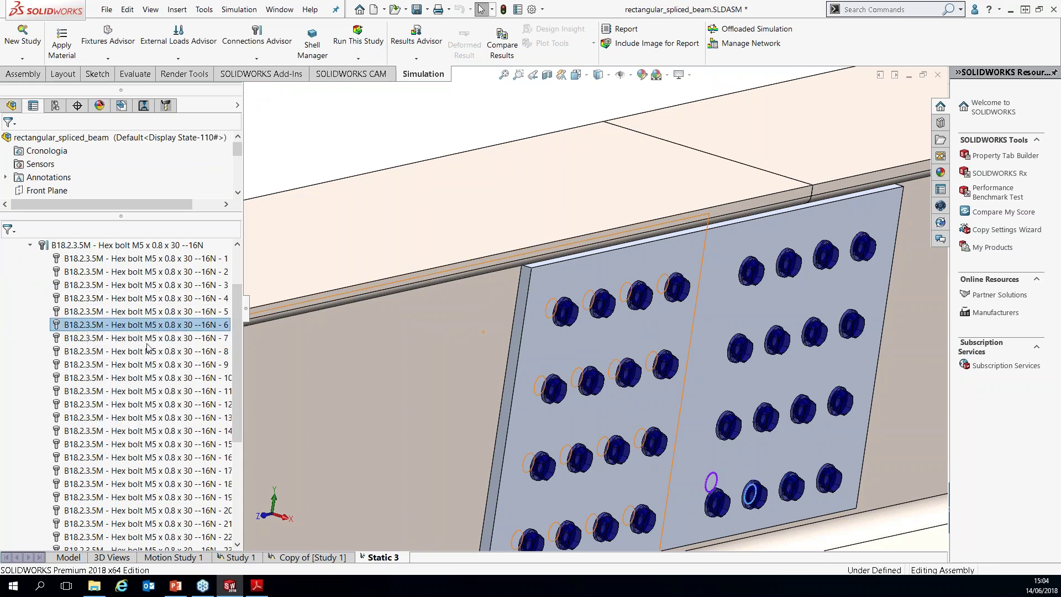
drag(237, 218, 249, 384)
click(27, 142)
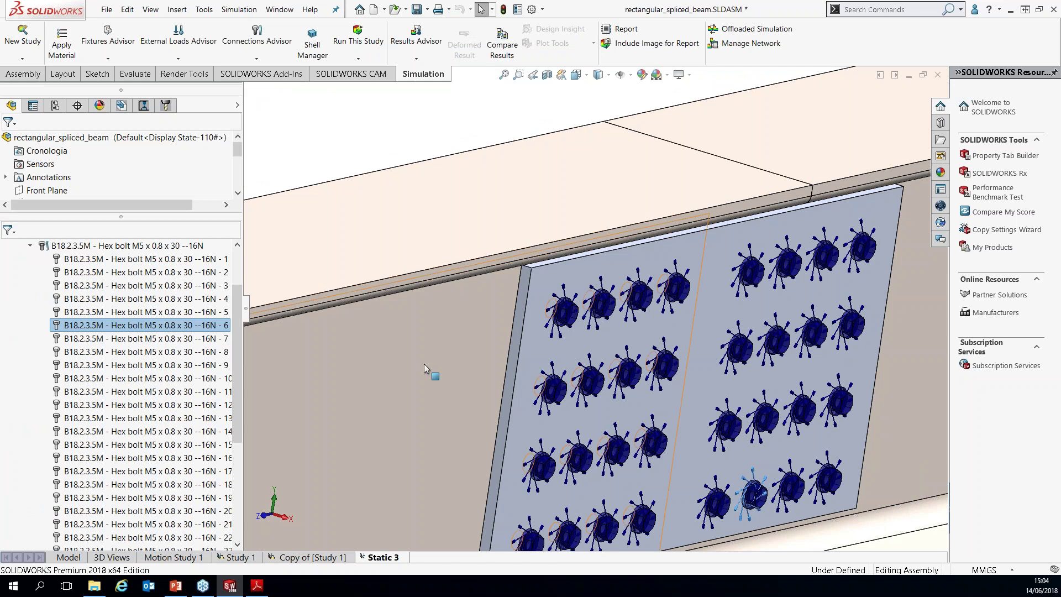
- Close the rectangular_spliced_beam assembly without saving its changes
click(938, 77)
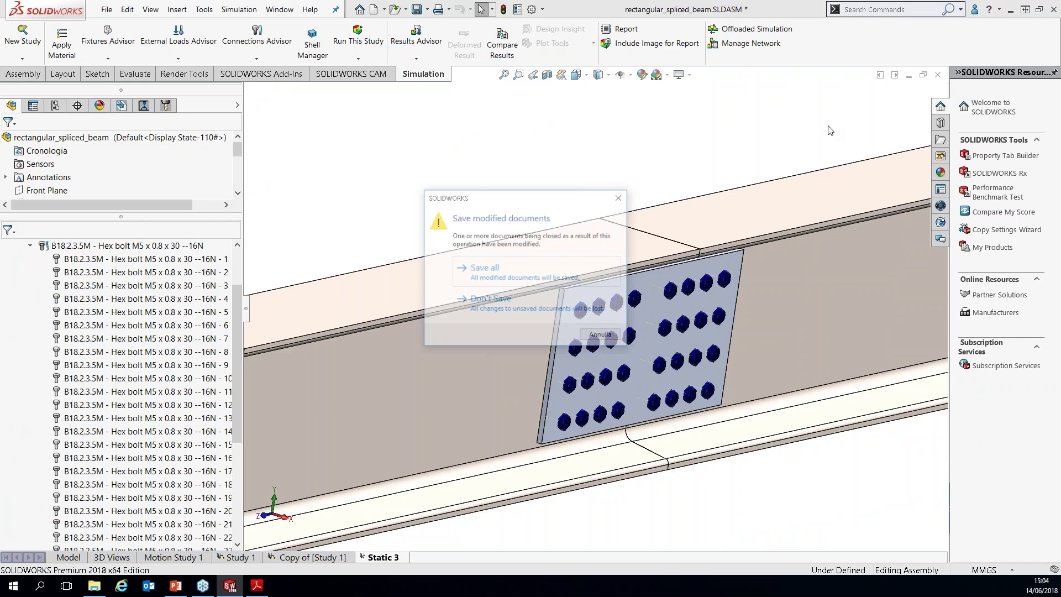
click(528, 308)
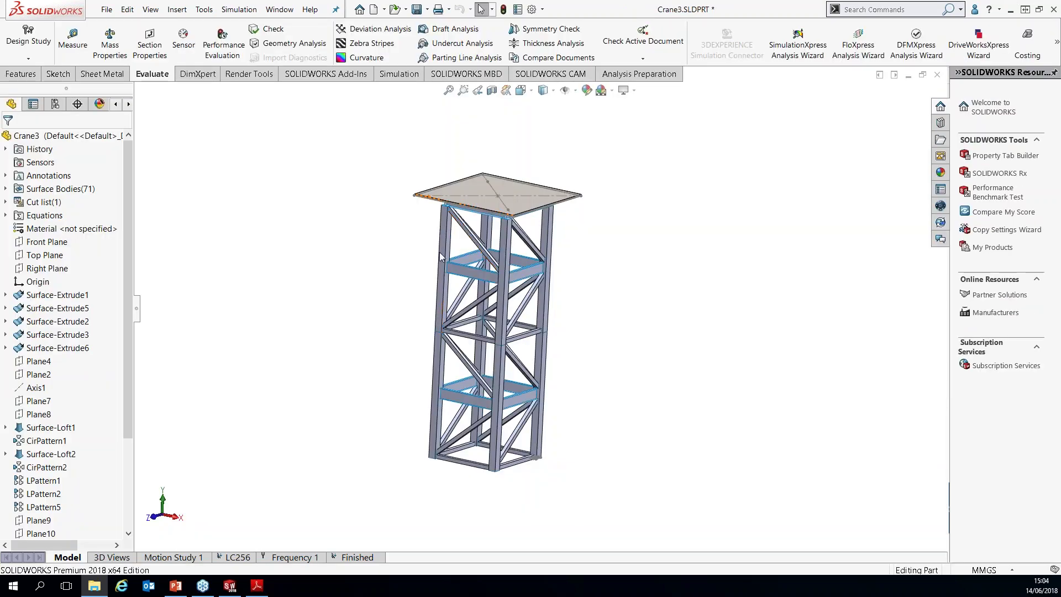
- Examine in front view how the crane's diagonal and horizontal members meet the vertical column in Crane3
click(525, 95)
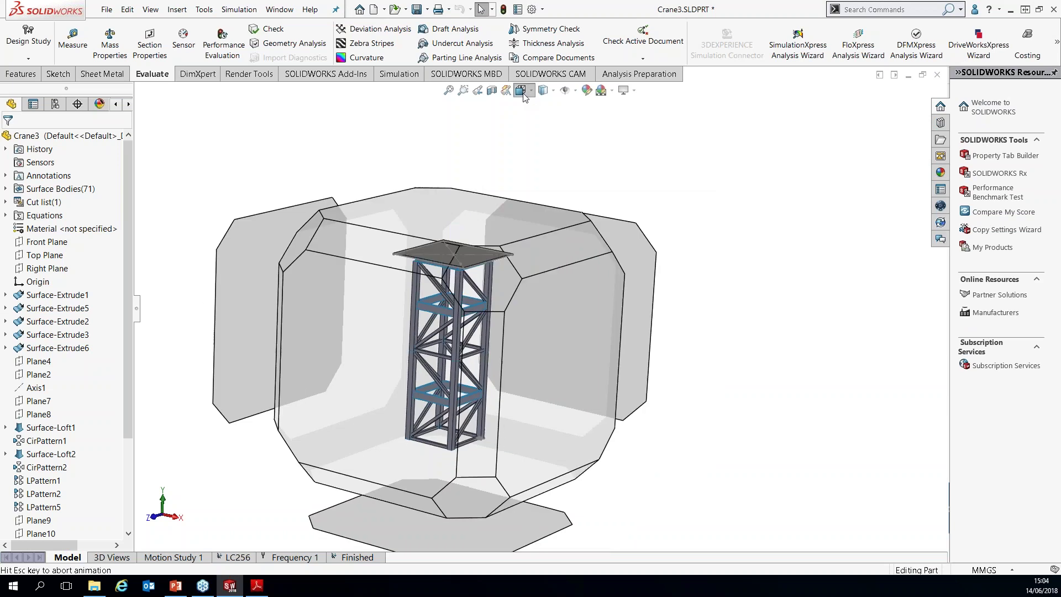
click(594, 221)
scroll(593, 221, down, 6)
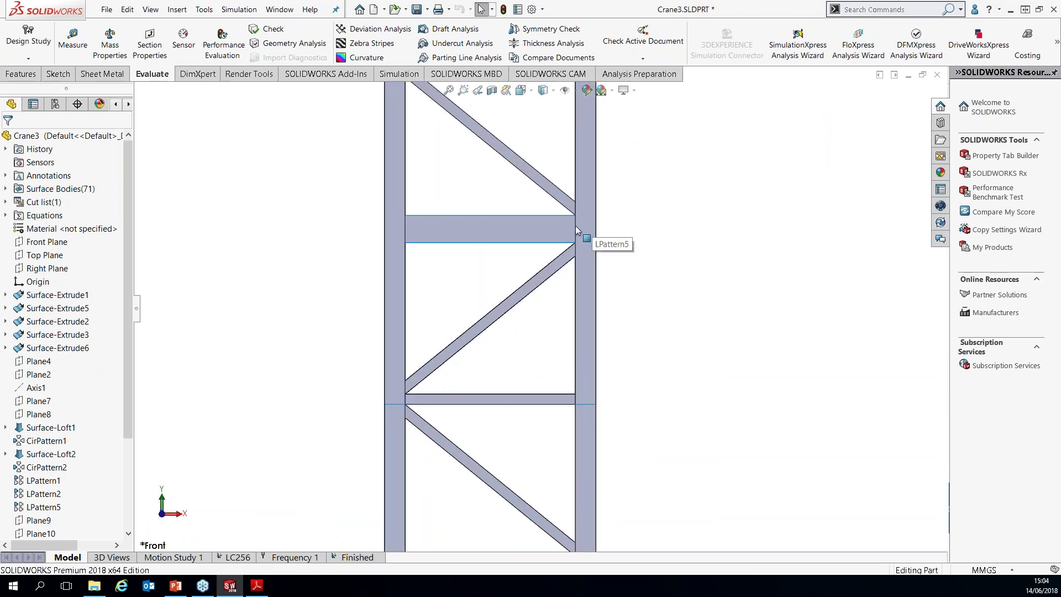
scroll(565, 239, down, 3)
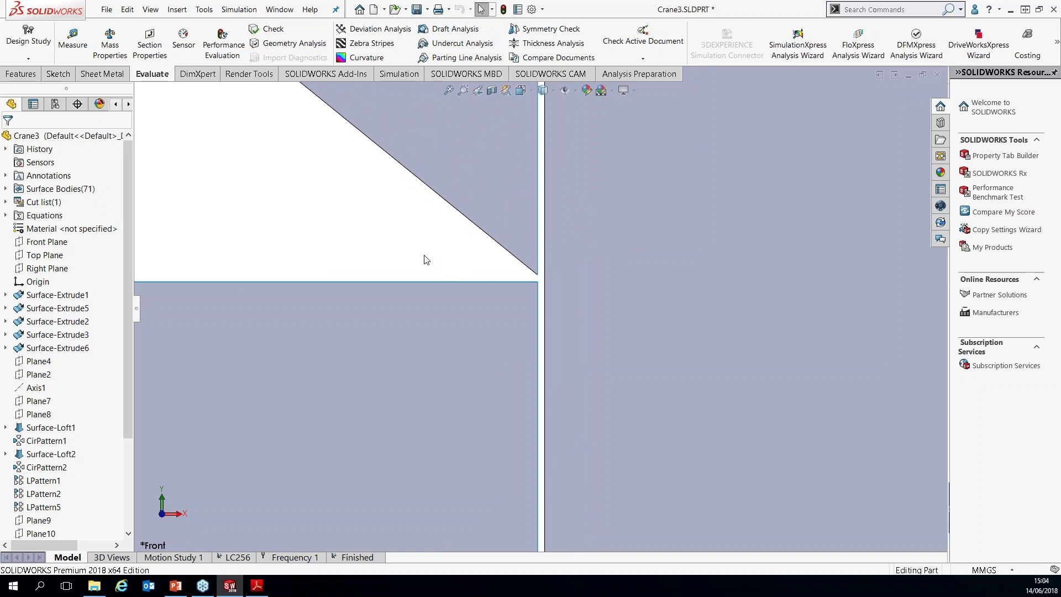
key(f)
middle_drag(619, 277, 603, 315)
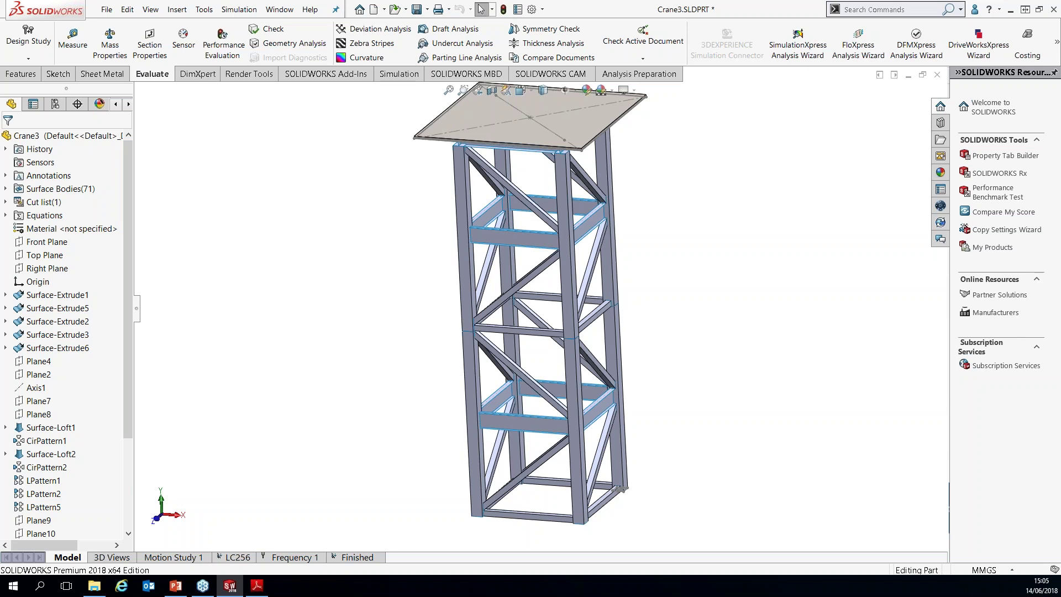
- Run the underconstrained bodies analysis on the connections of study LC256
click(239, 558)
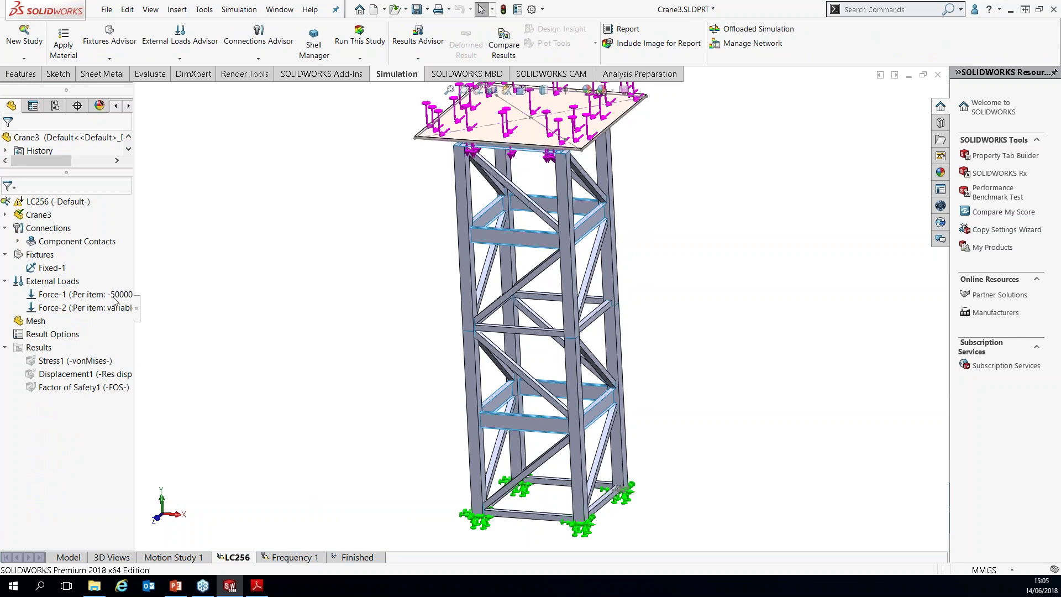
right_click(63, 230)
click(235, 220)
right_click(77, 242)
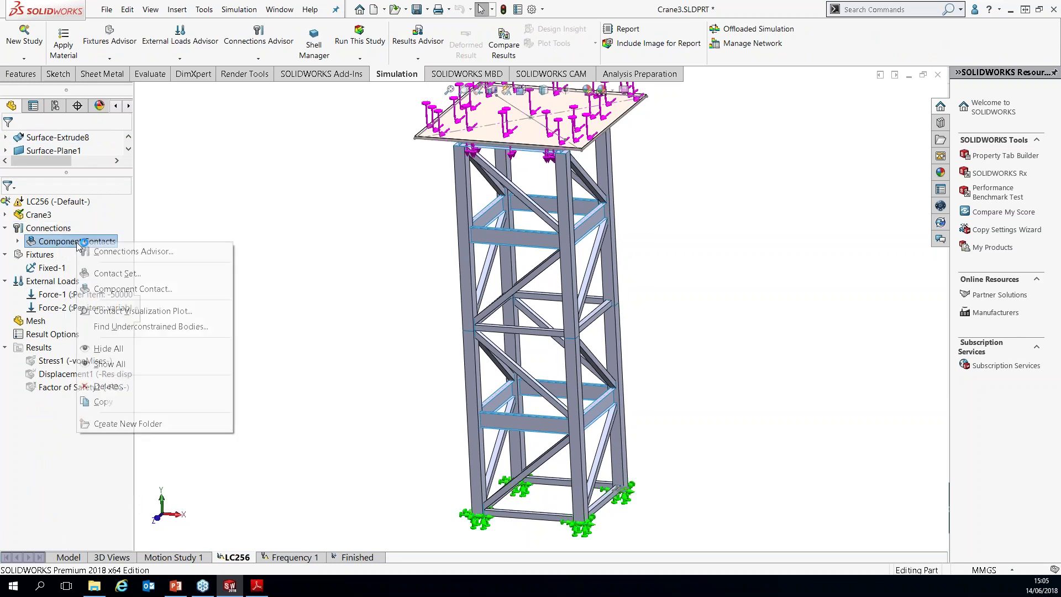
right_click(64, 229)
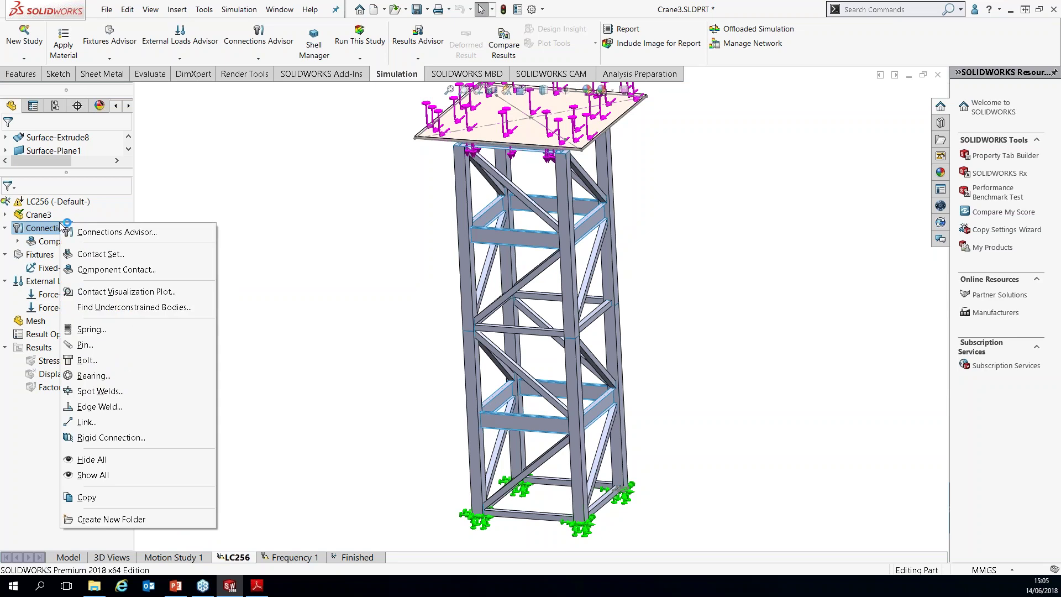
click(194, 307)
click(556, 293)
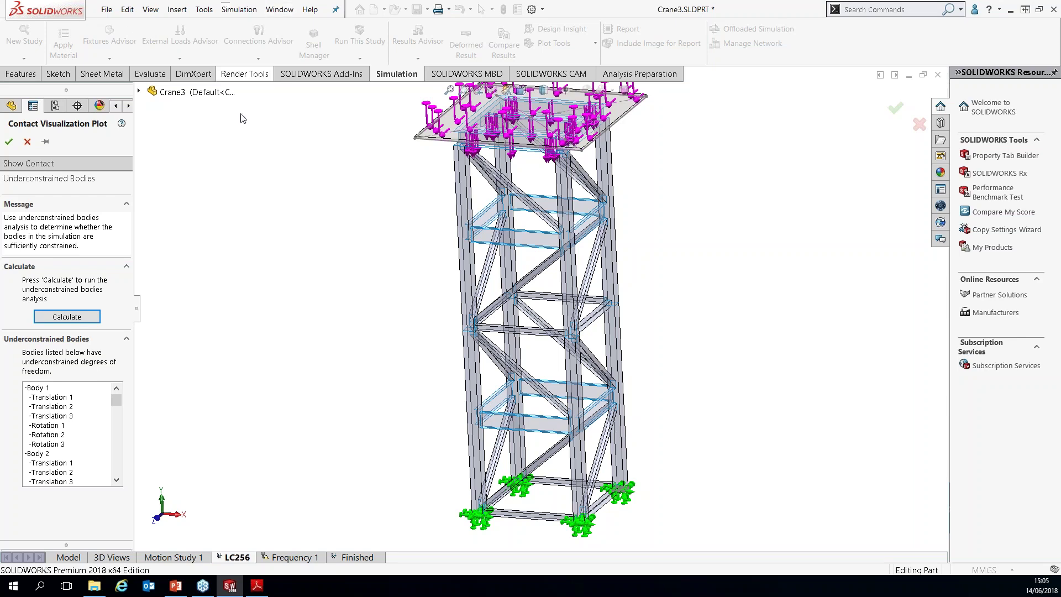
- Preview the Translation 1 and Rotation 1 motions of Body 1 and close the contact visualization
click(49, 398)
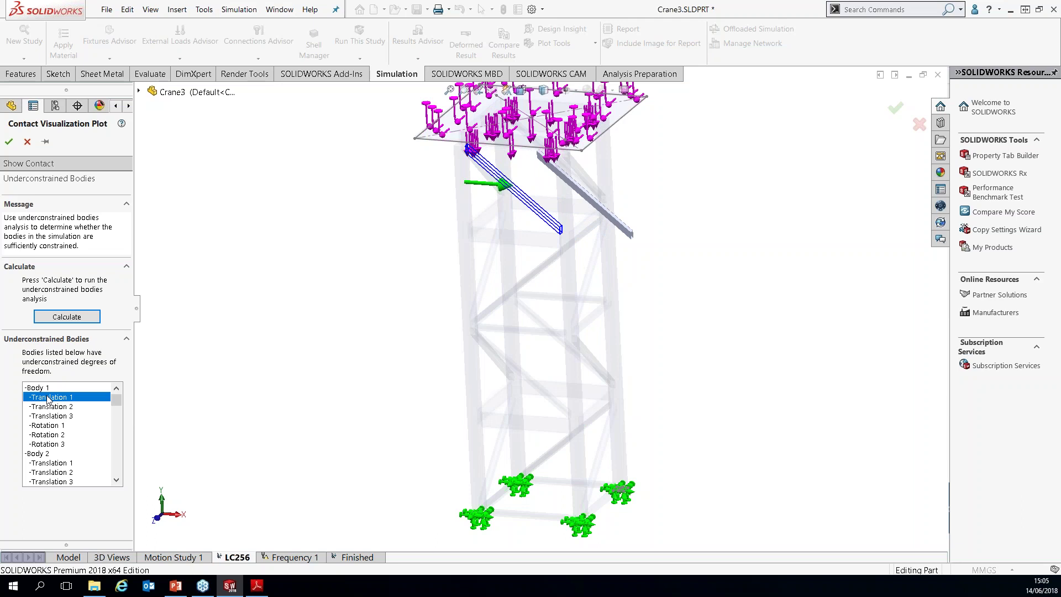
click(63, 426)
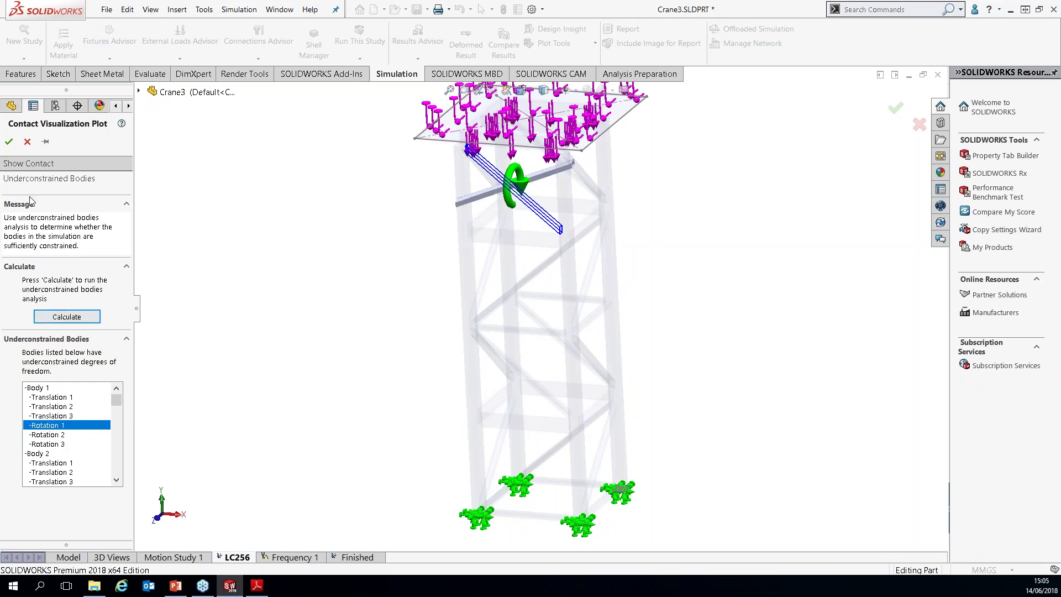
click(13, 161)
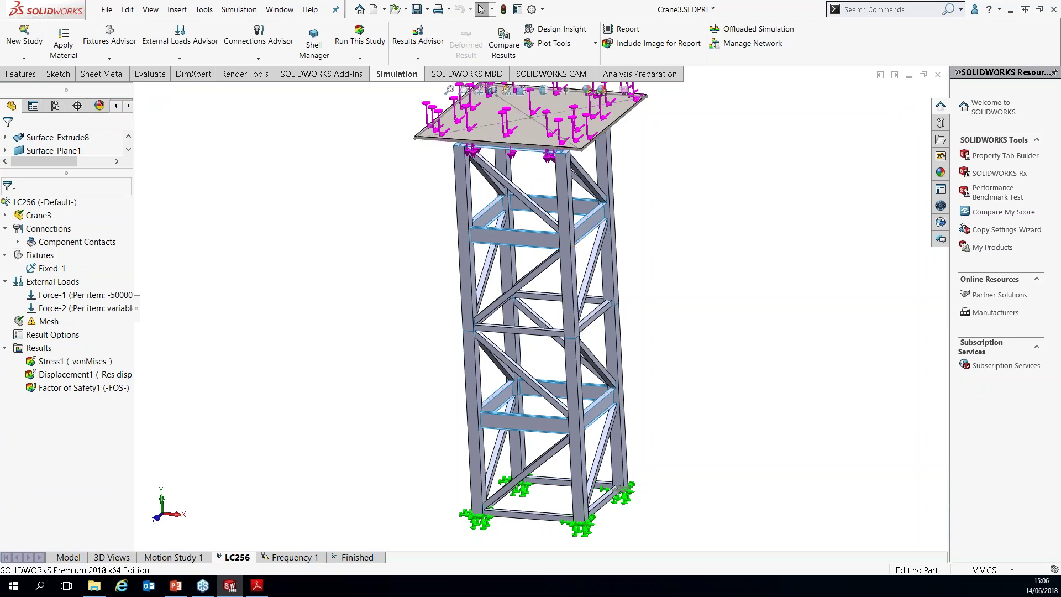
- Extend LC256's bonded global contact to non-touching faces within 2 mm, including shell edge pairs
scroll(562, 238, down, 8)
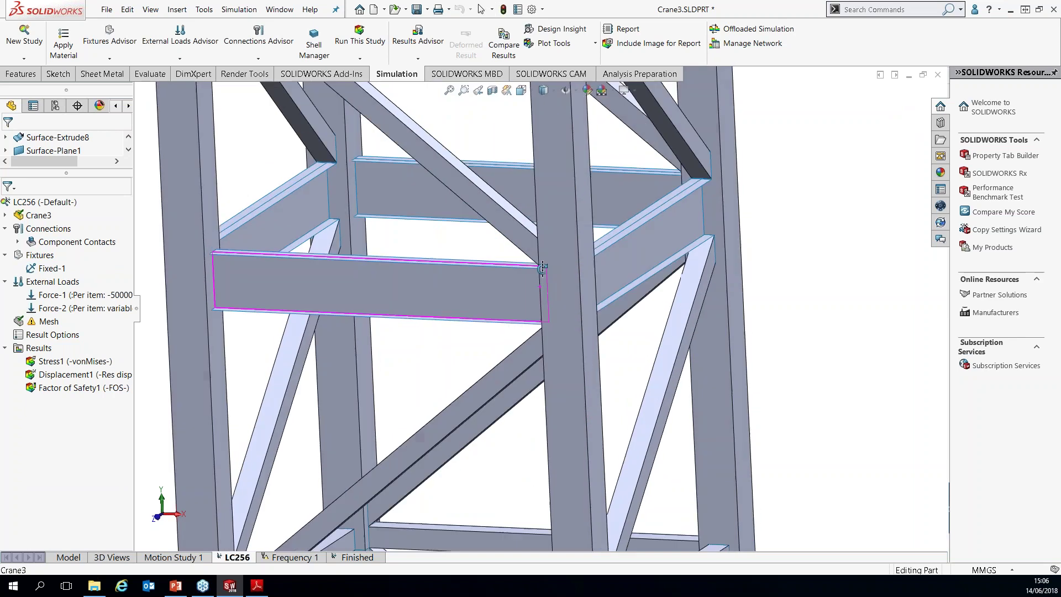
scroll(570, 257, down, 8)
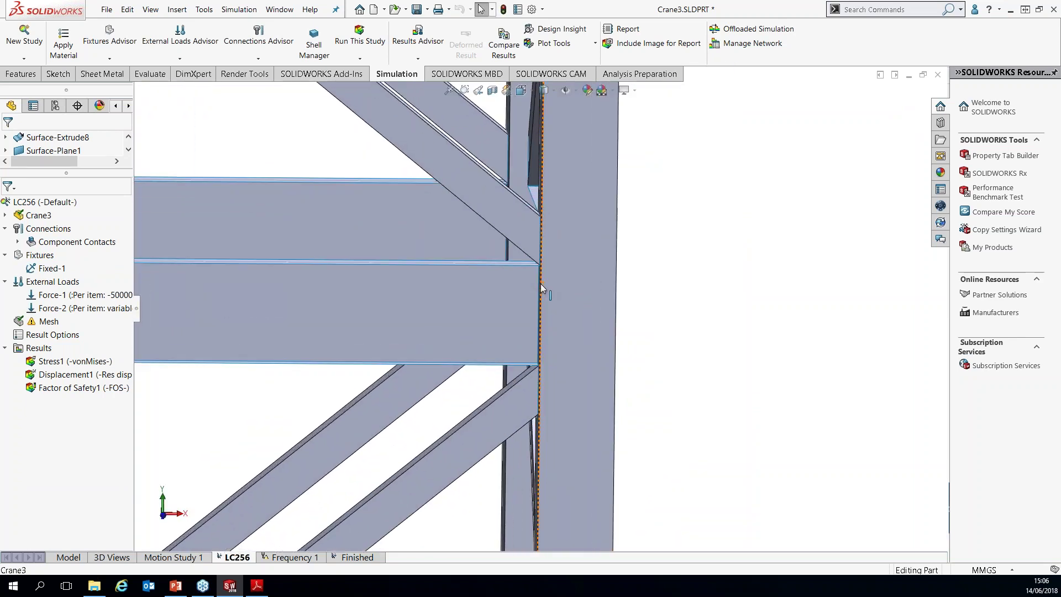
scroll(539, 284, down, 3)
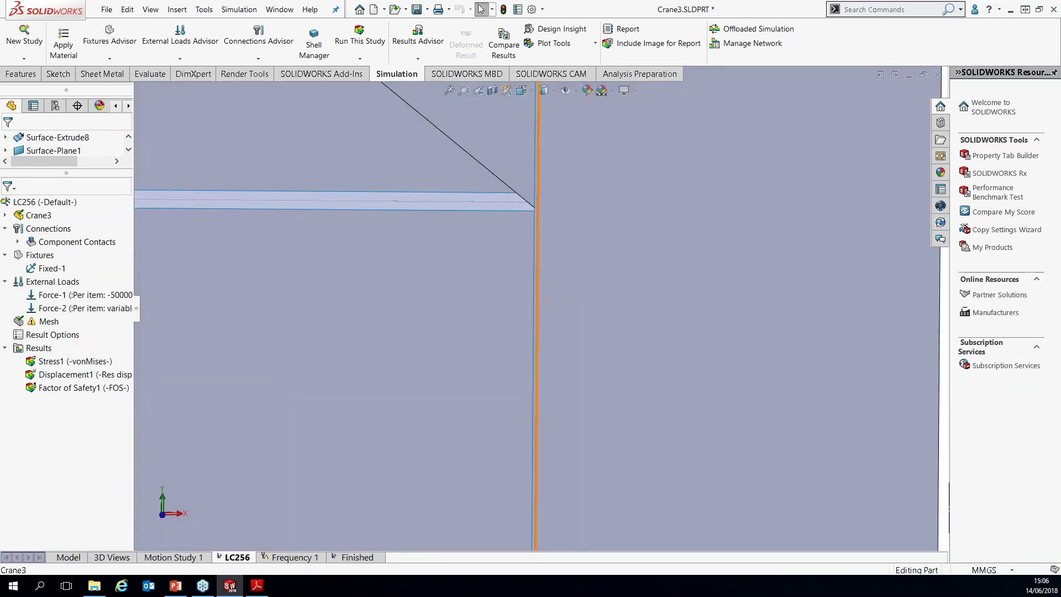
key(f)
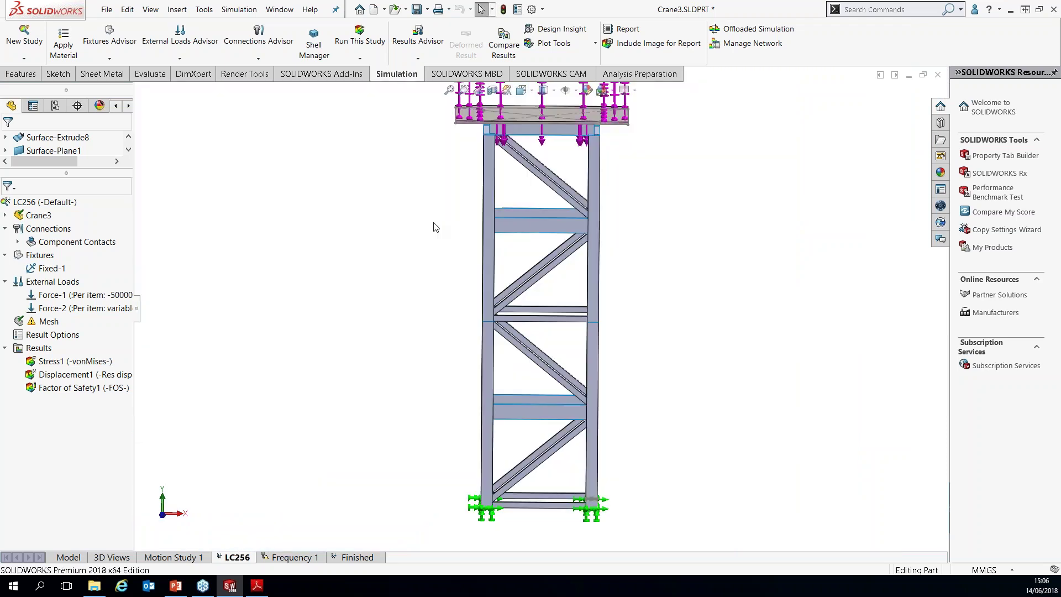
key(ctrl+7)
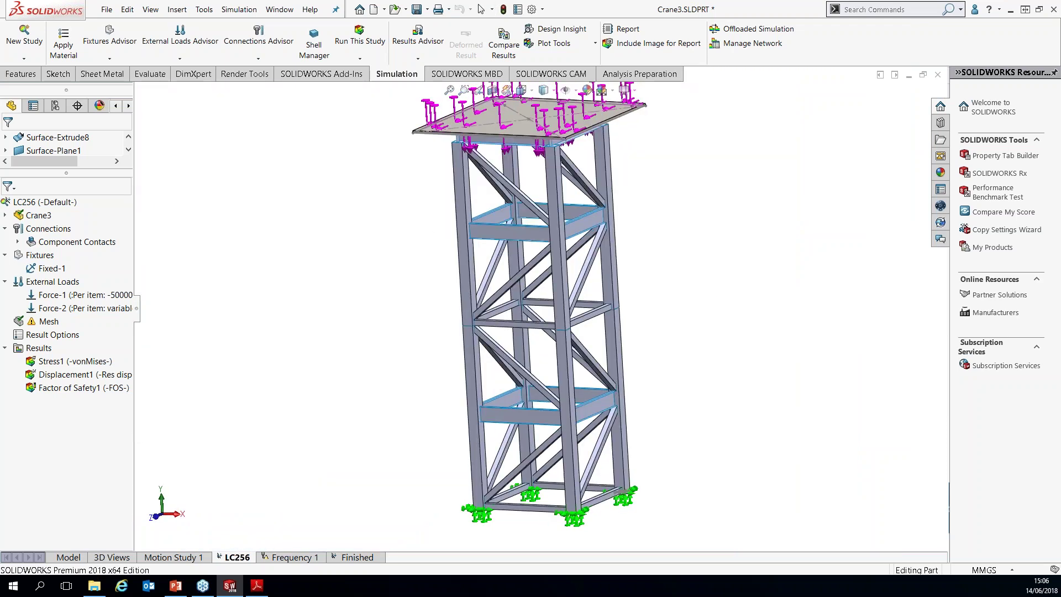
click(20, 243)
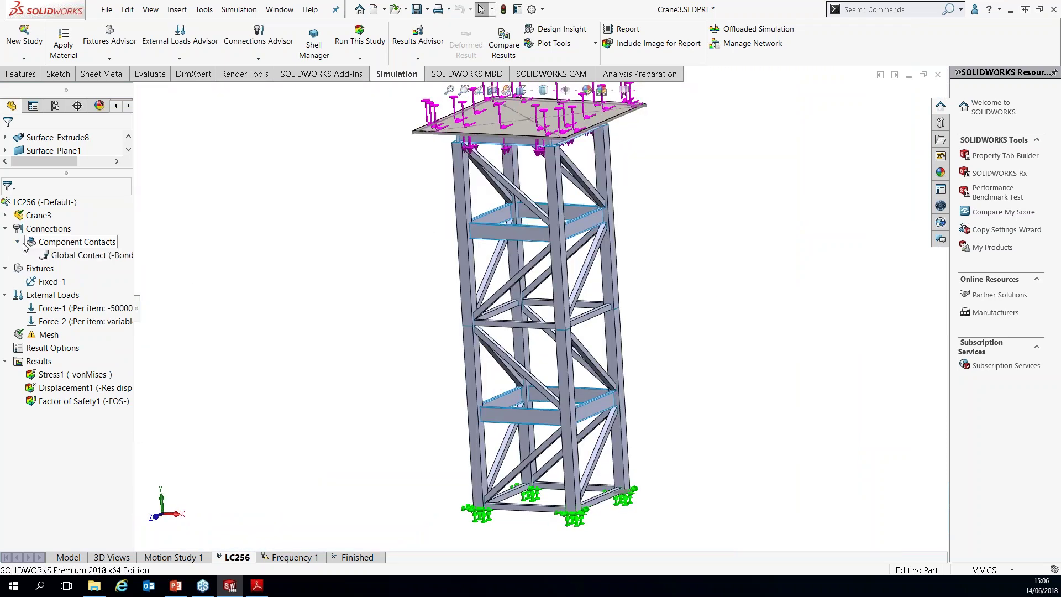
right_click(70, 255)
click(101, 264)
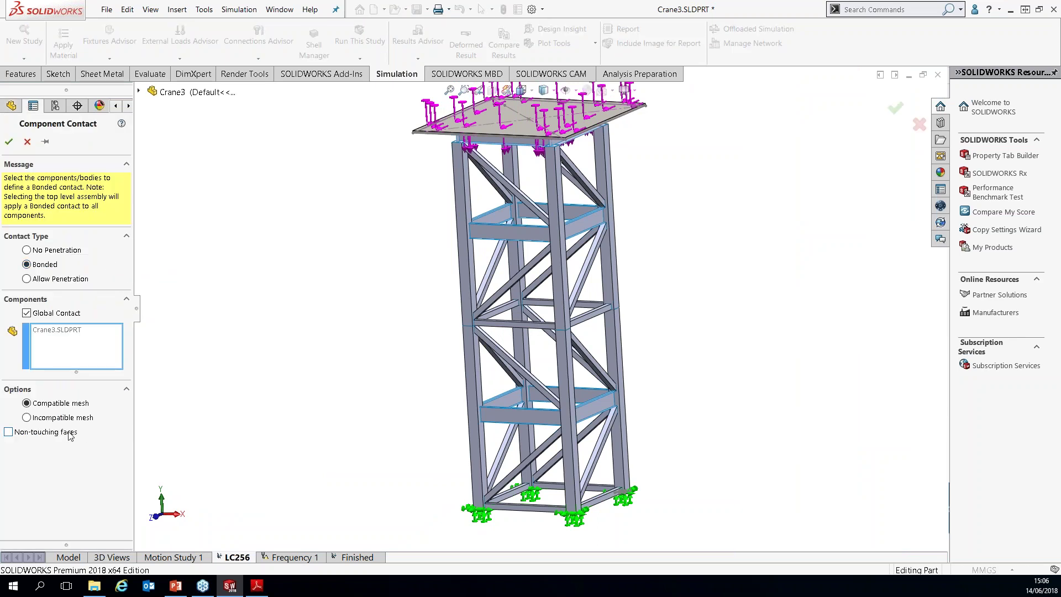
click(58, 433)
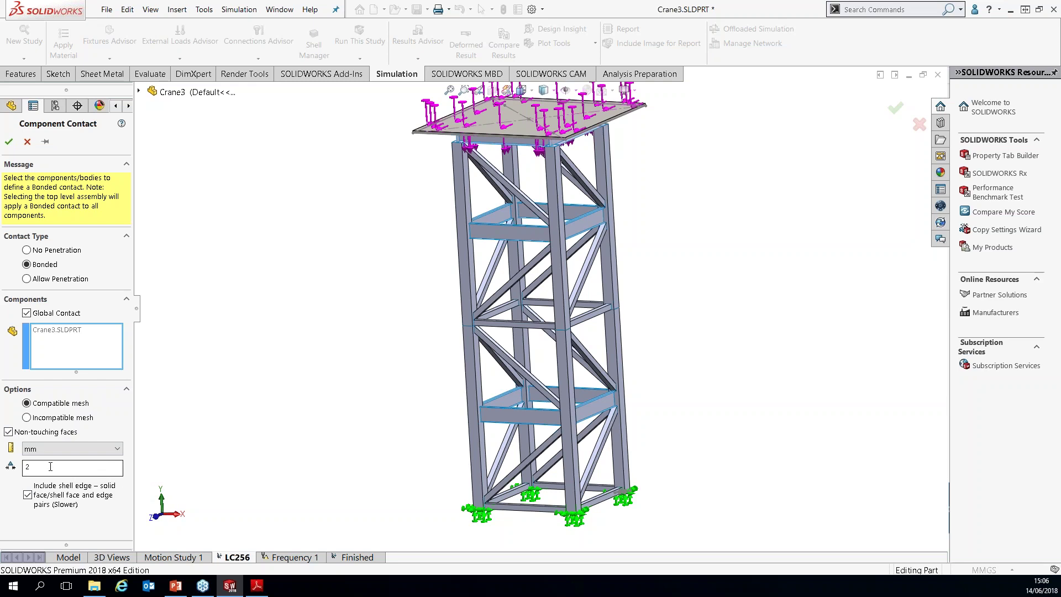
click(8, 141)
- Show the von Mises stress plot of the Finished study and examine the joint between the horizontal beam and the column
click(358, 558)
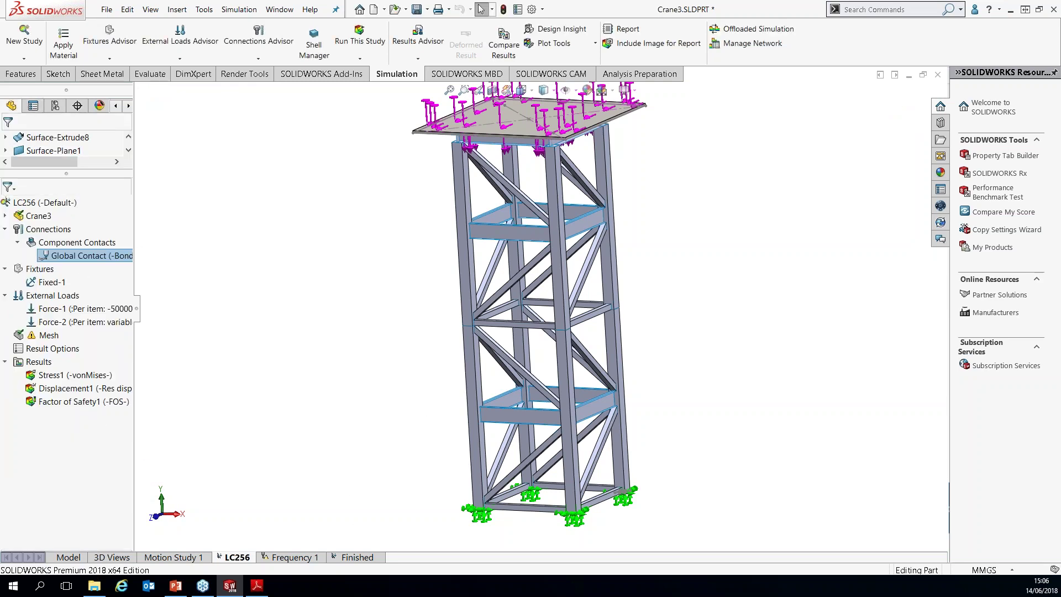
click(7, 359)
double_click(65, 371)
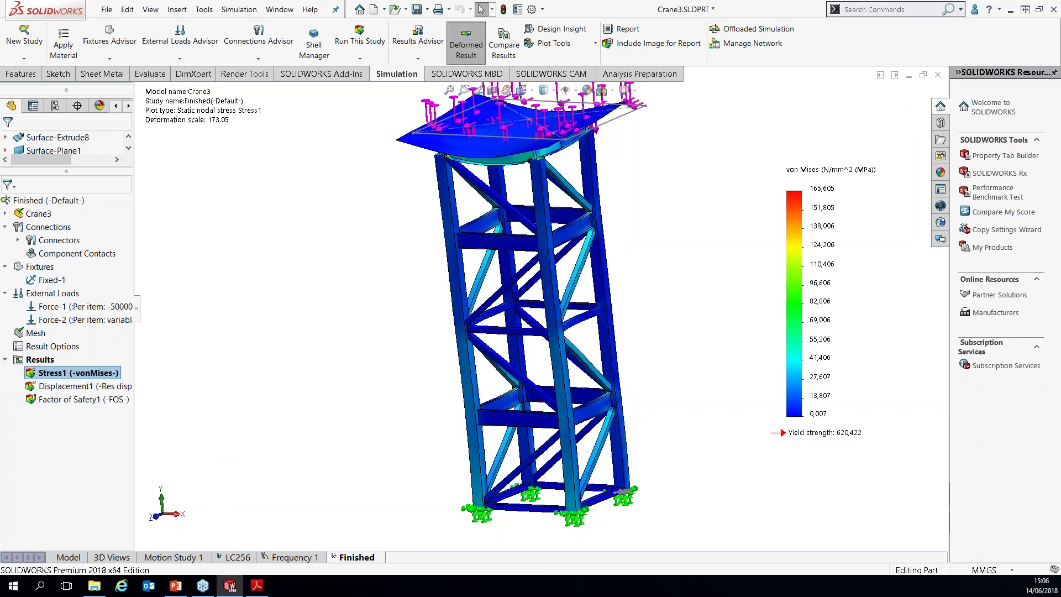
middle_drag(337, 359, 437, 326)
scroll(620, 248, down, 10)
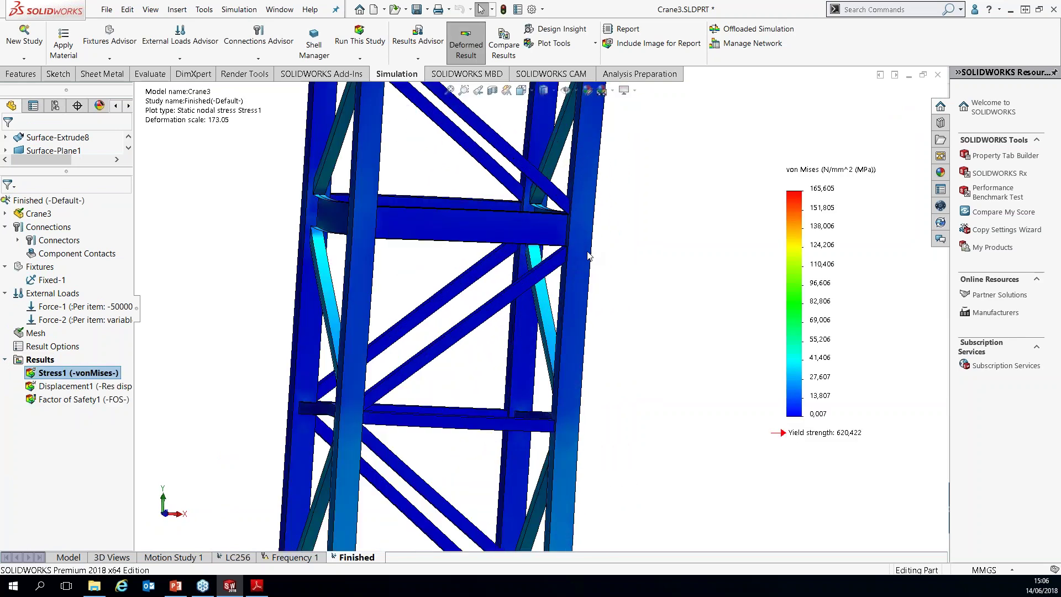
middle_drag(469, 250, 450, 237)
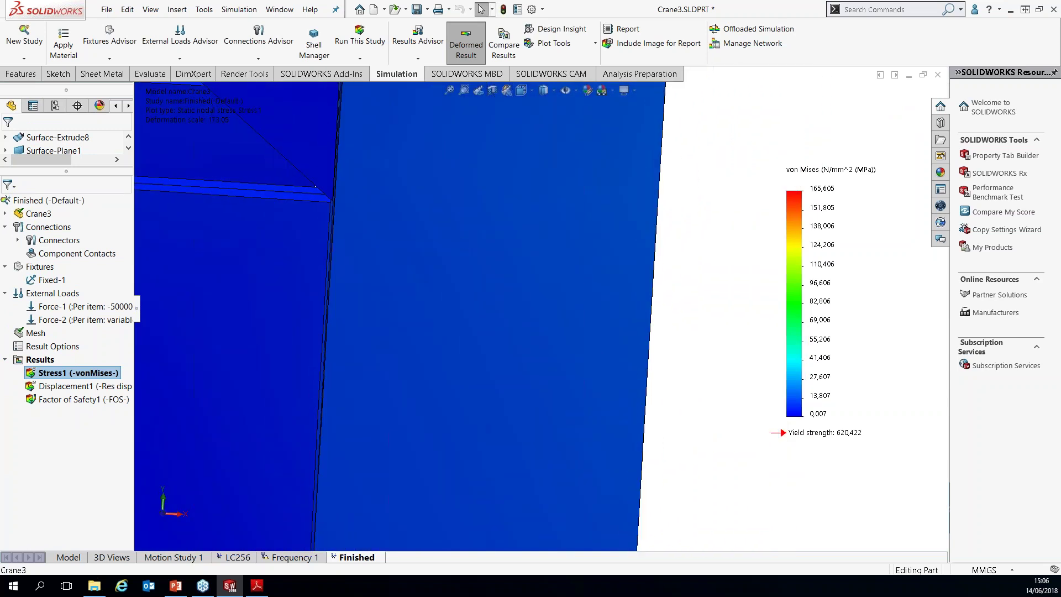
key(f)
middle_drag(700, 253, 665, 298)
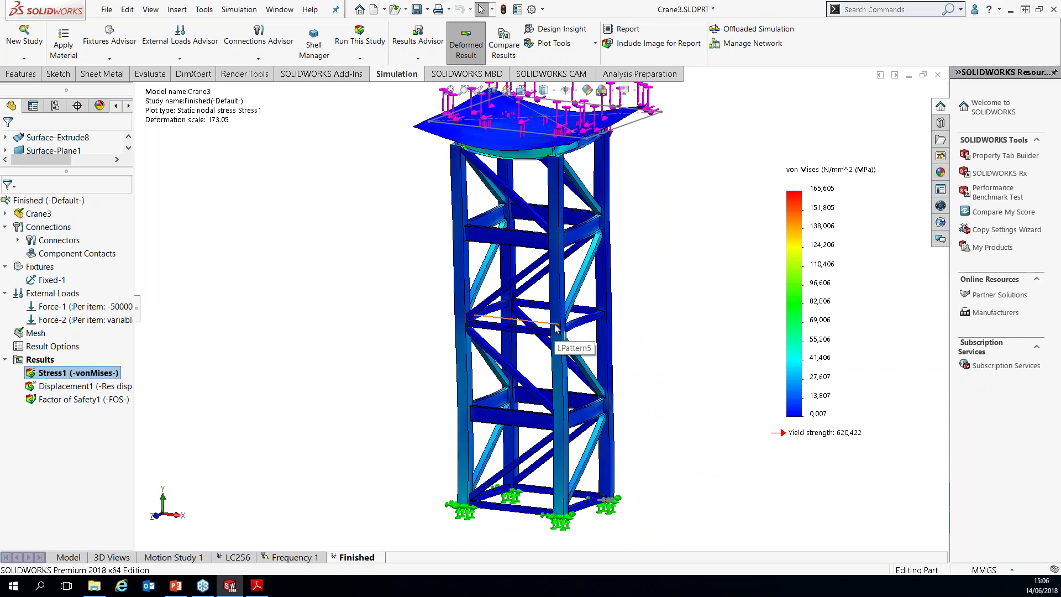
- Show the resultant displacement plot of the Finished study and view the whole crane
double_click(66, 386)
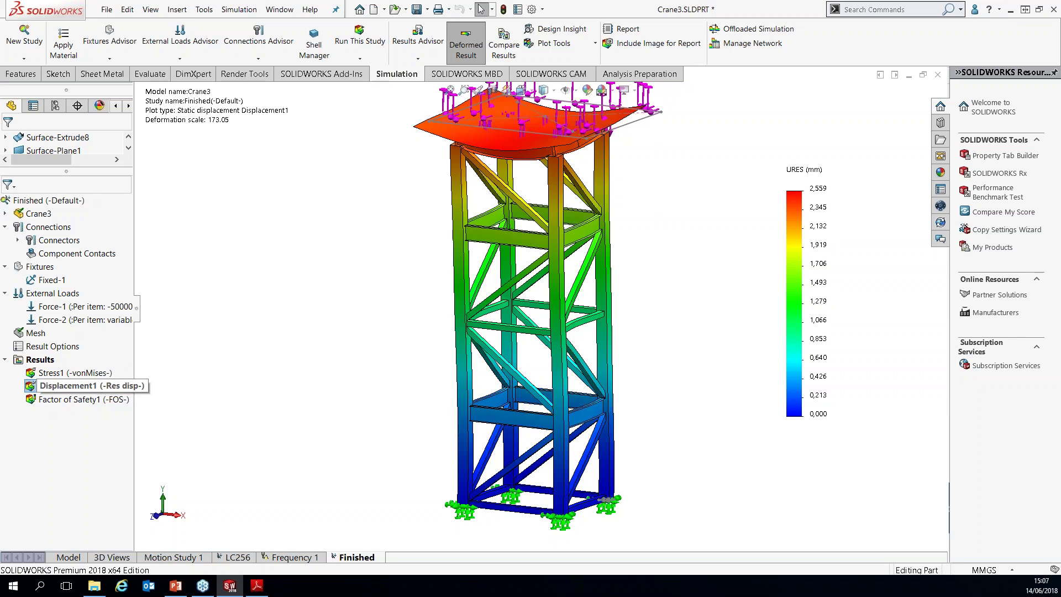
scroll(681, 310, up, 1)
mouse_move(681, 310)
middle_down()
mouse_move(685, 301)
mouse_move(679, 310)
middle_up()
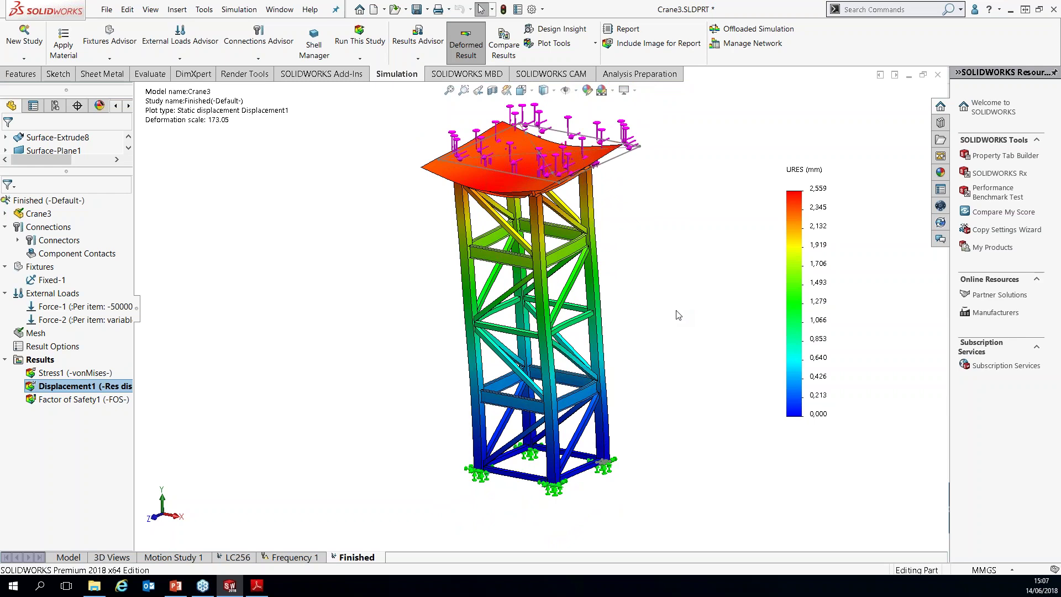
key(alt+Tab)
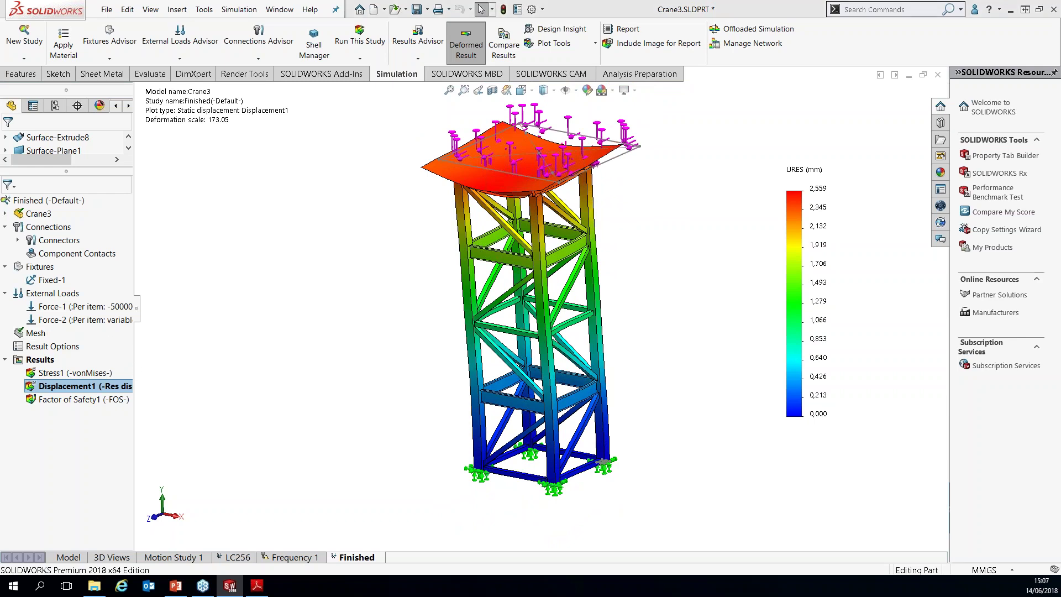
click(943, 568)
key(Right)
key(Right)
key(Right)
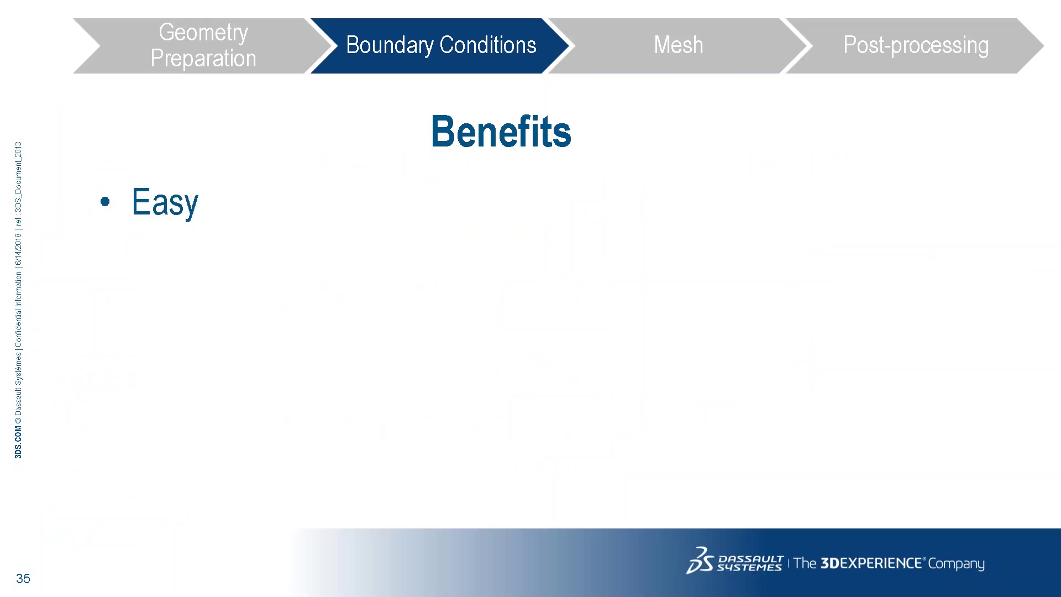
key(Right)
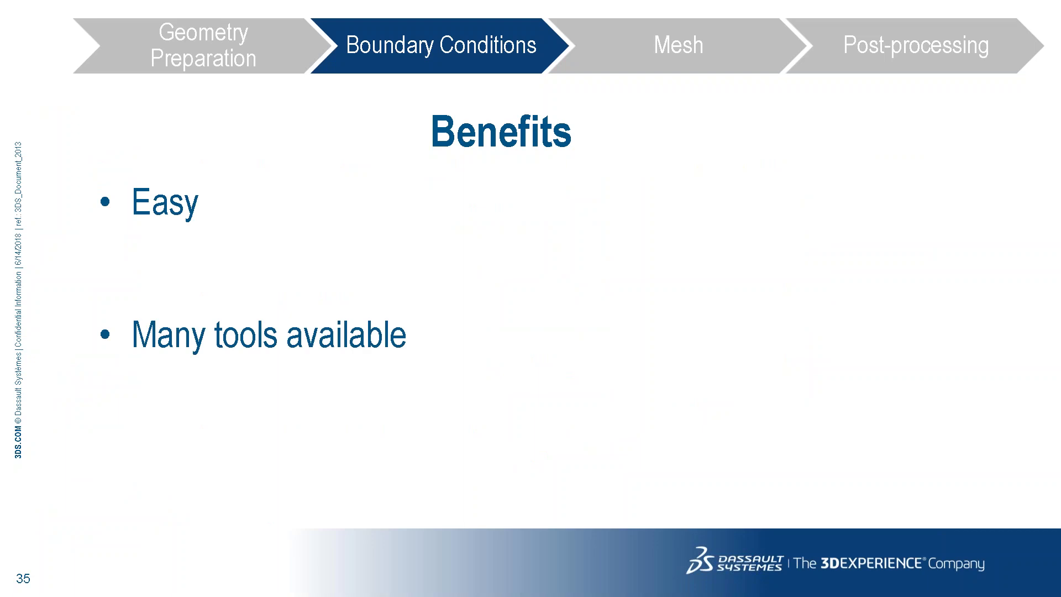
key(Right)
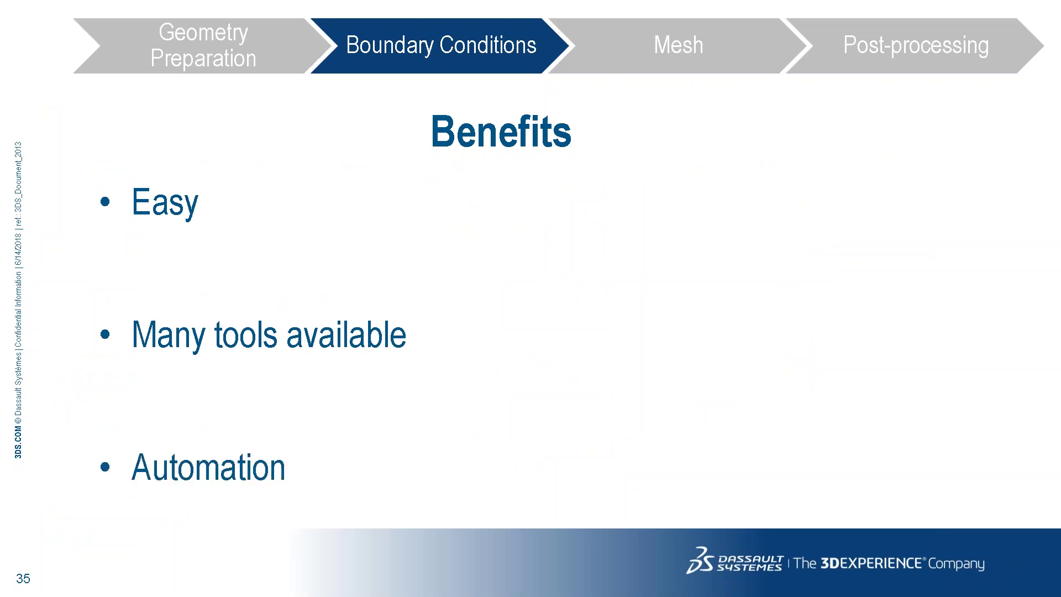
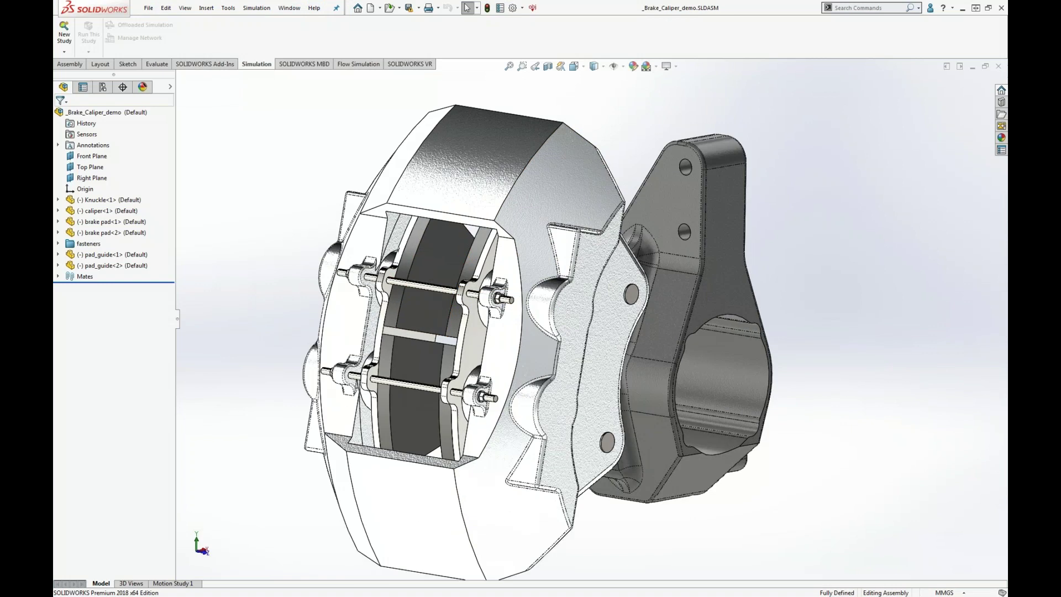
- Create static study Static 1 on the brake caliper assembly and try to generate a solid mesh for all its parts
middle_drag(851, 268, 580, 280)
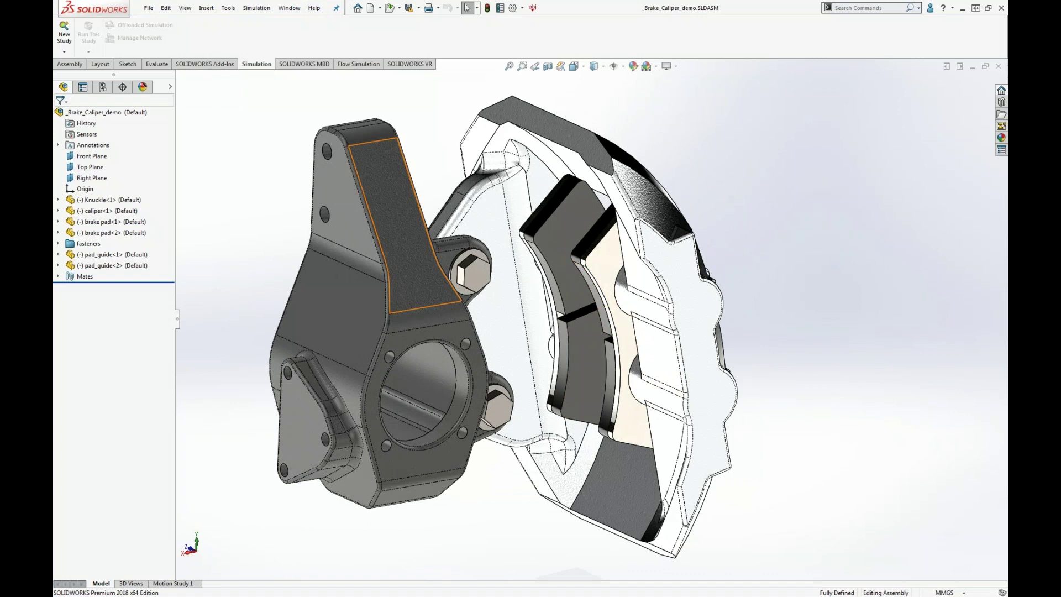
click(64, 38)
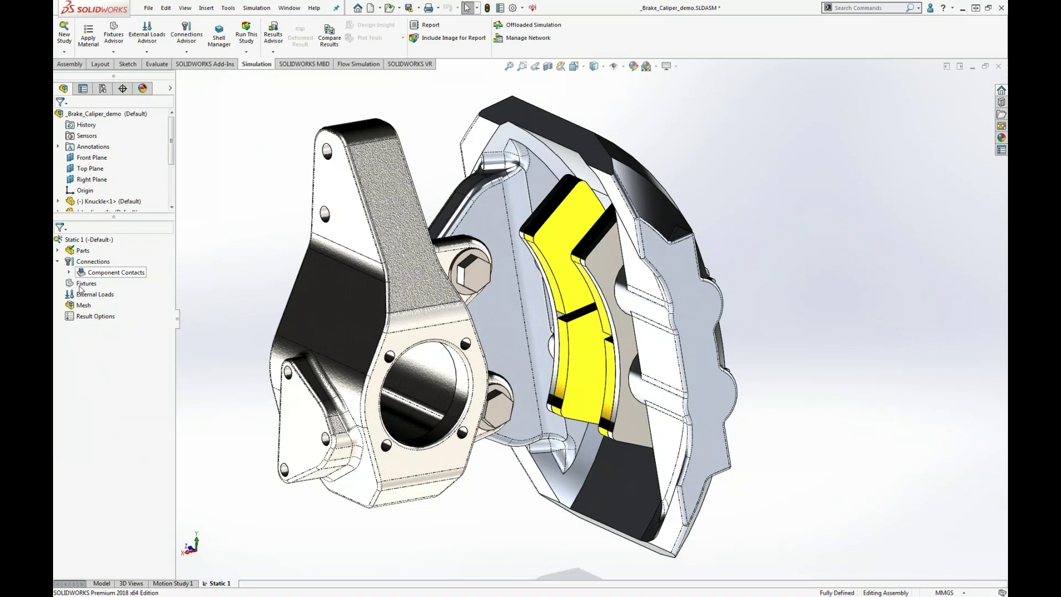
right_click(79, 305)
click(122, 345)
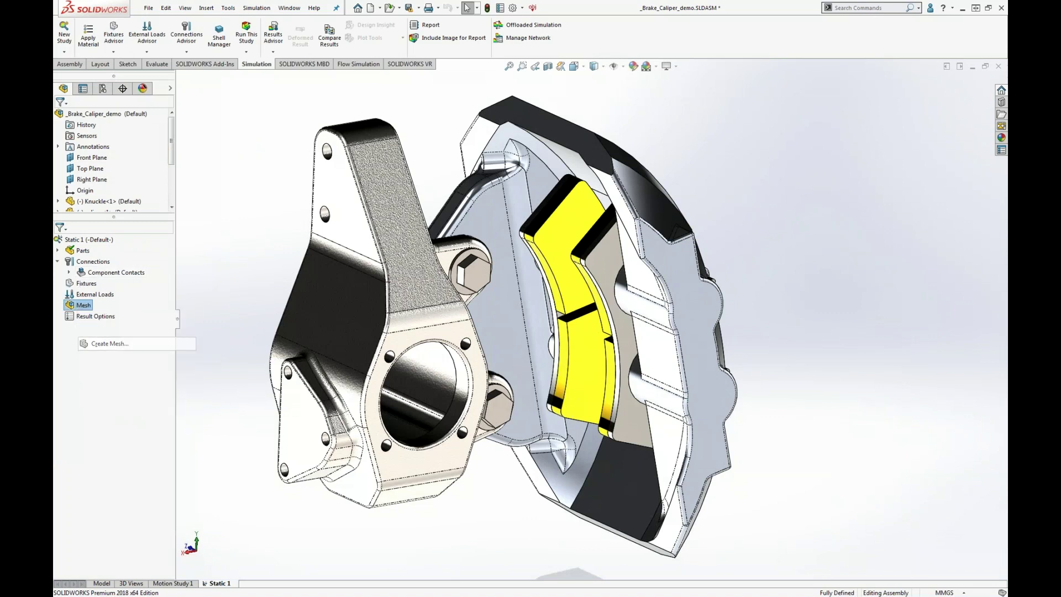
click(59, 116)
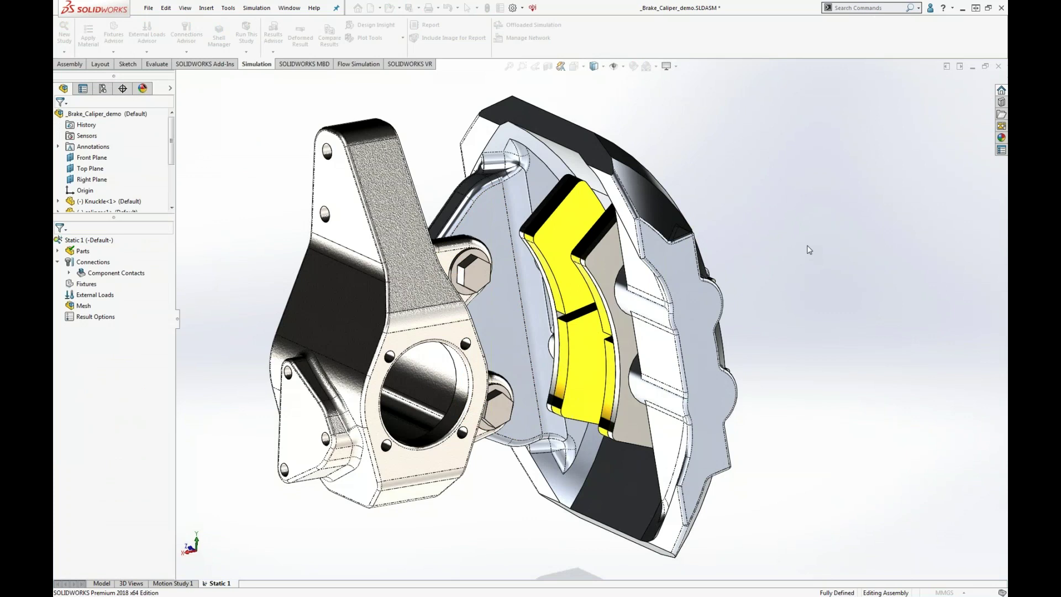
drag(638, 244, 530, 243)
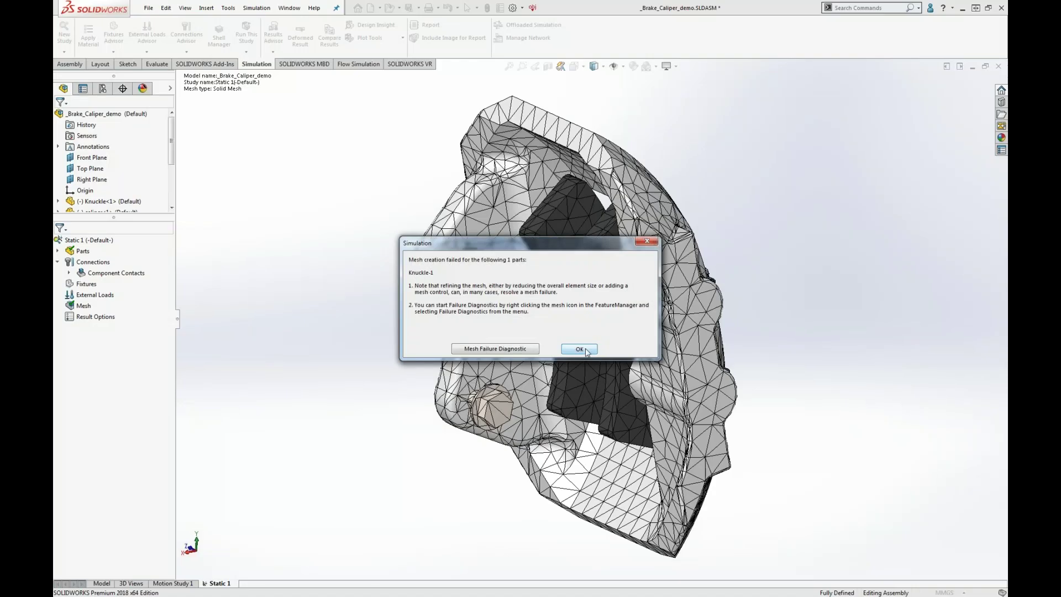
click(585, 352)
- Examine the meshed caliper and list the parts of Static 1 to check their individual mesh status
scroll(466, 326, up, 1)
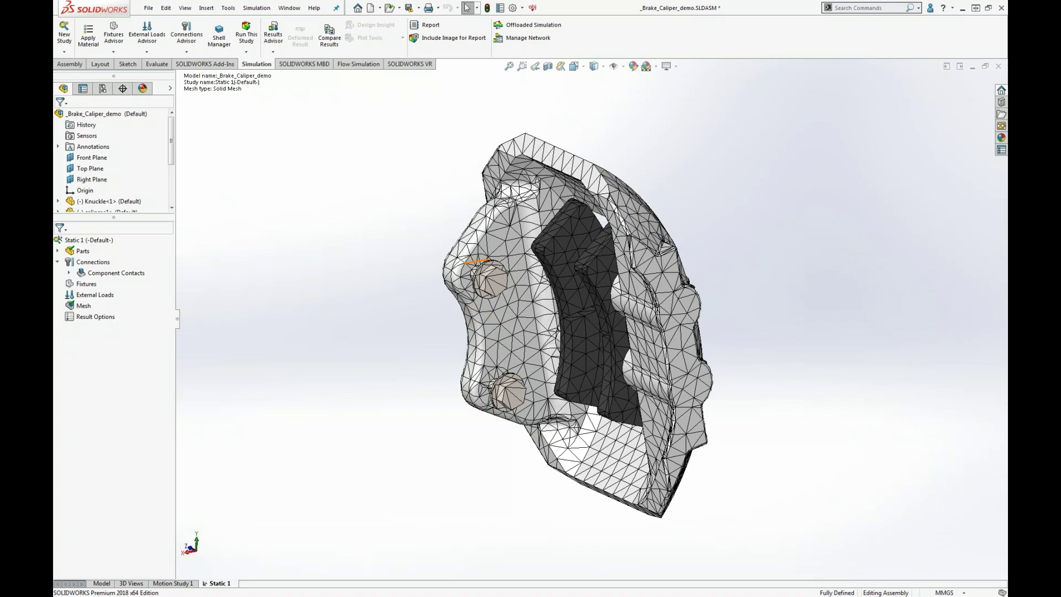
scroll(453, 256, down, 1)
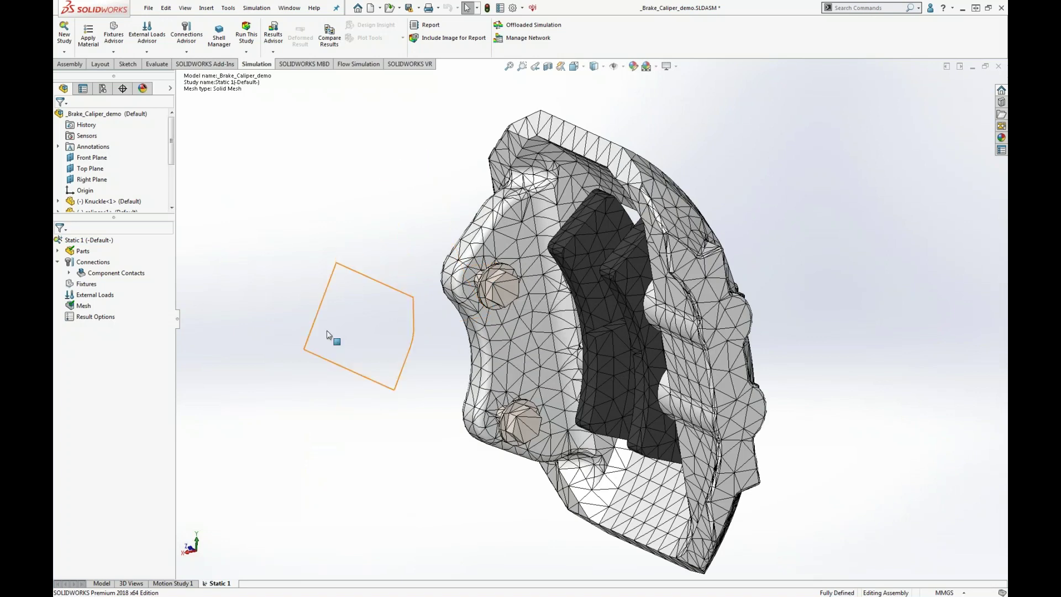
click(58, 252)
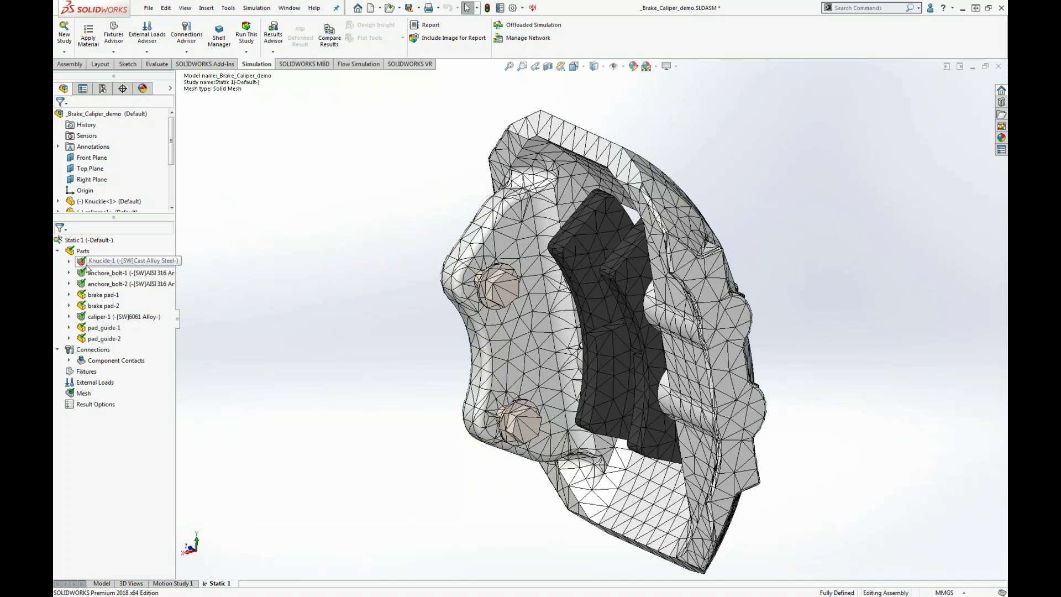
- Mesh Knuckle-1 separately through a mesh control with 6.55659257 mm elements and ratio 1.5, accepting the curvature-based mesh
click(106, 265)
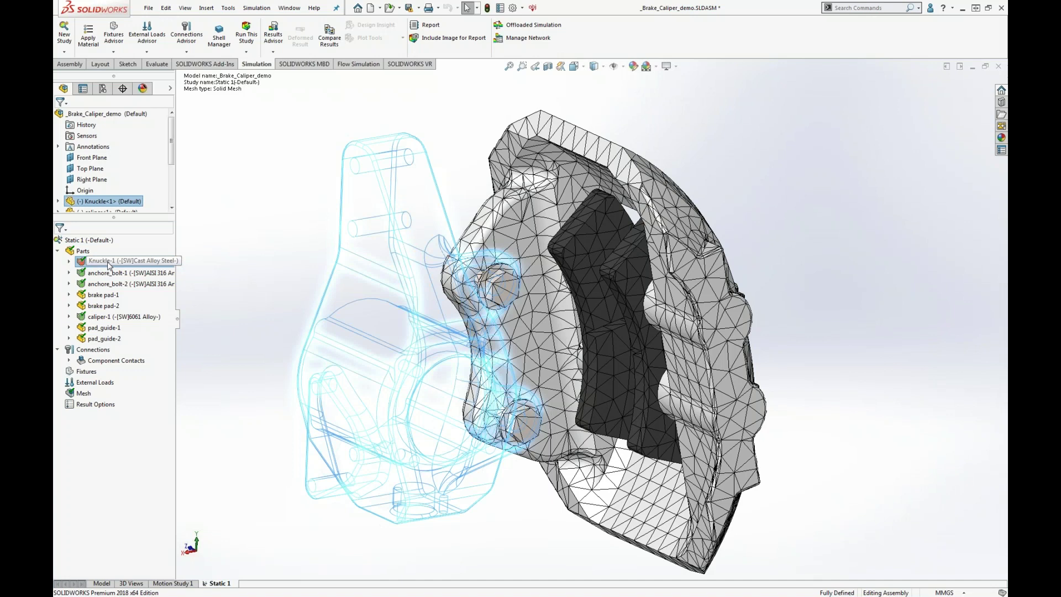
right_click(108, 265)
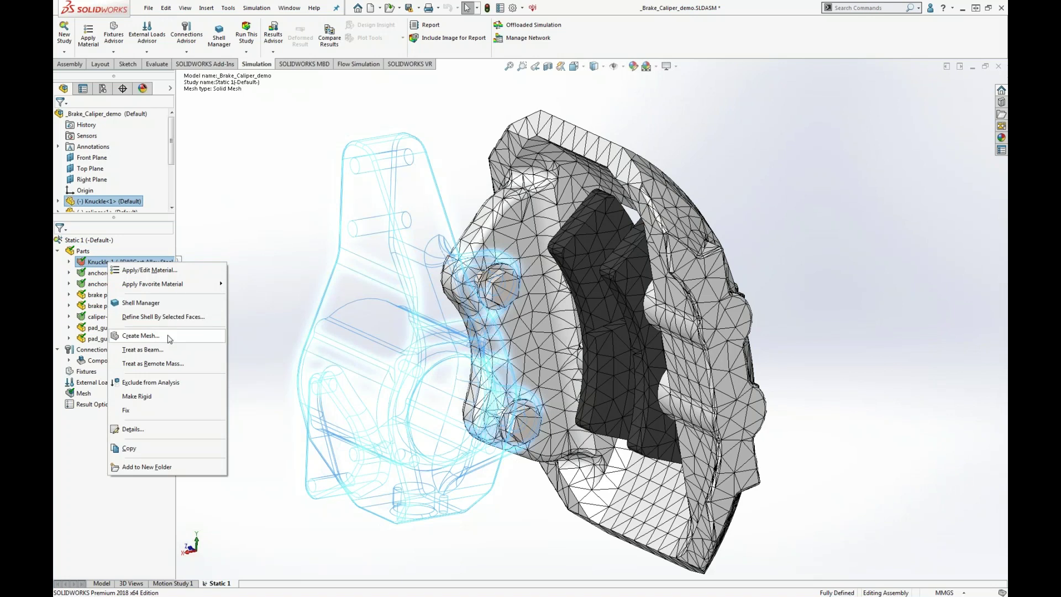
click(141, 336)
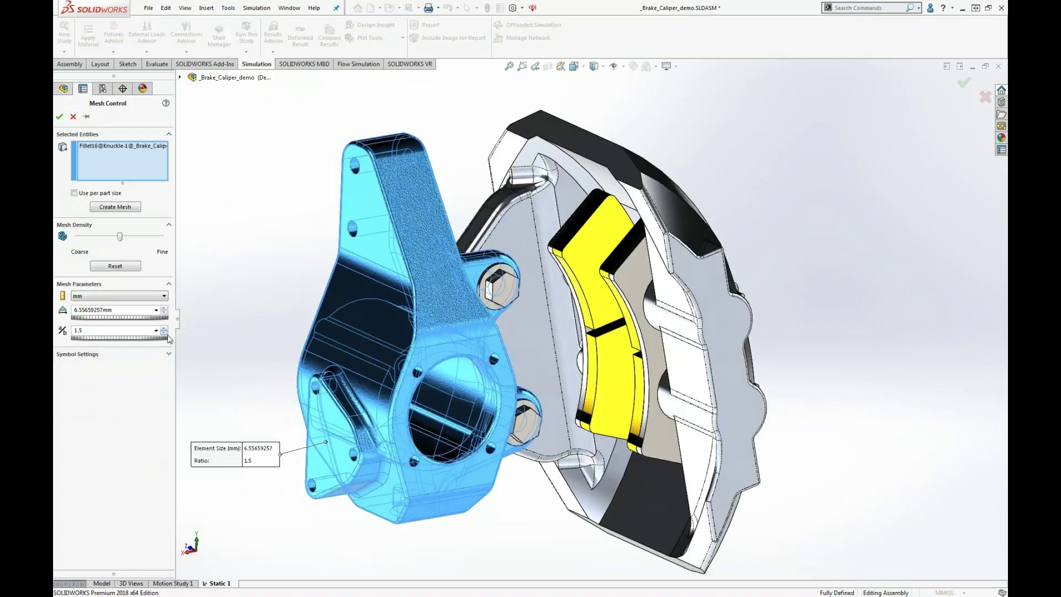
click(115, 208)
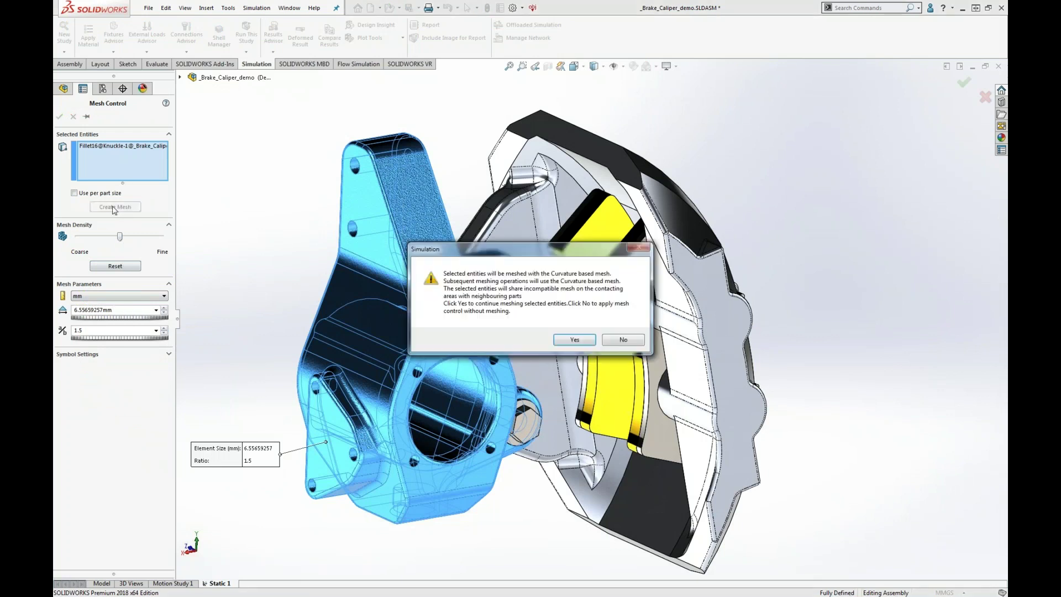
click(575, 340)
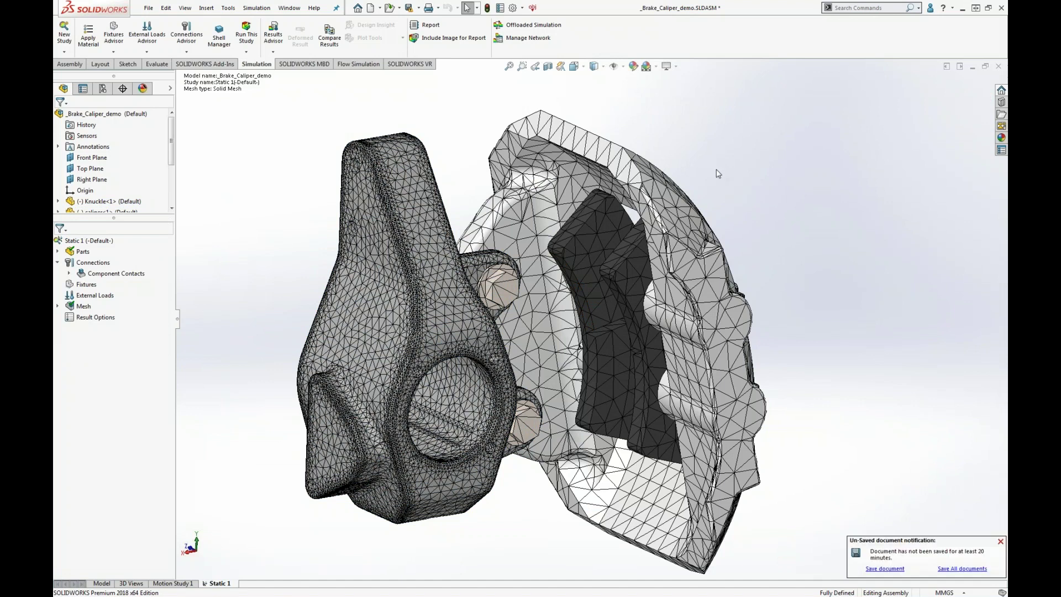
- Examine the knuckle's new mesh around the upper anchor bolt, where it meets the neighbouring caliper mesh
middle_drag(581, 345, 487, 261)
scroll(487, 260, down, 6)
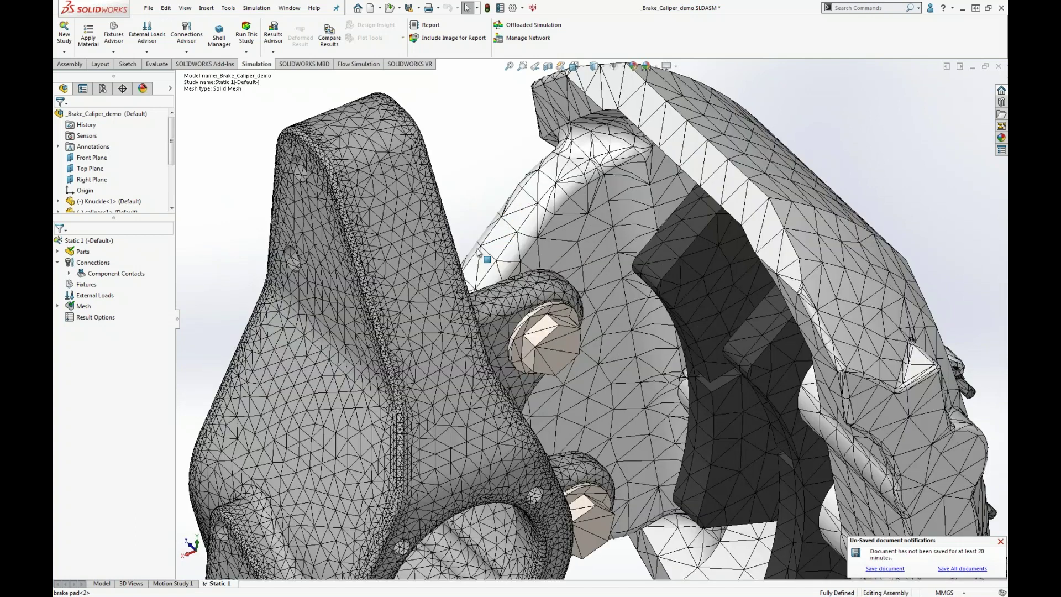
scroll(625, 283, down, 3)
scroll(511, 280, down, 3)
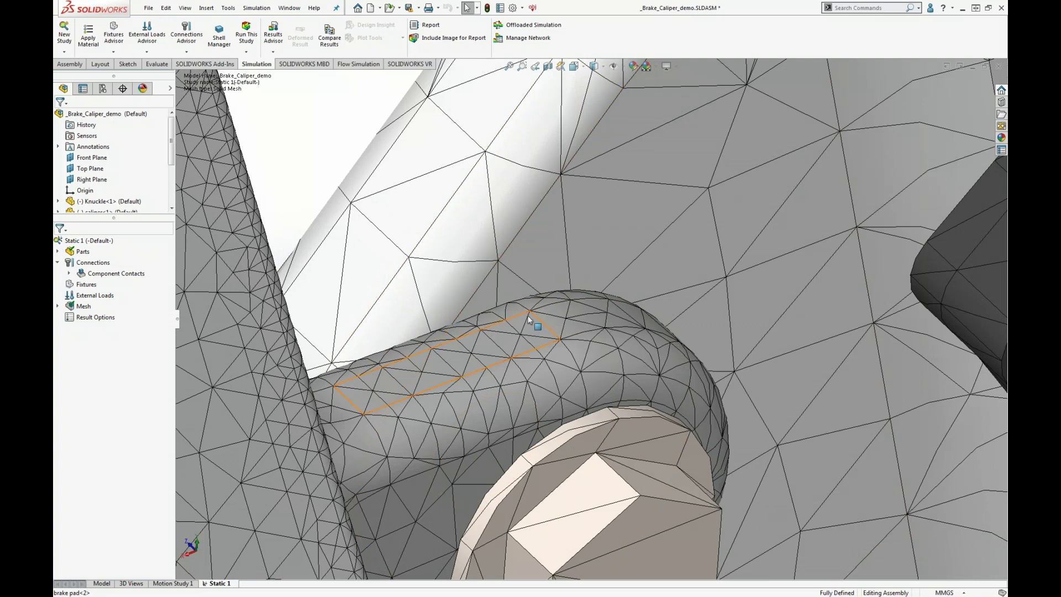
scroll(519, 318, up, 2)
scroll(563, 379, down, 4)
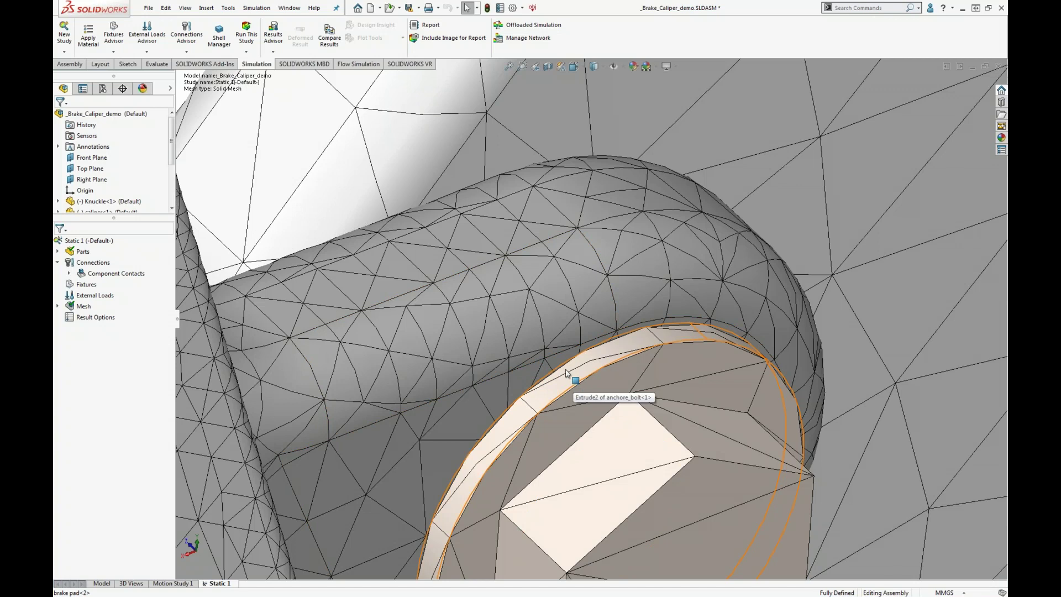
scroll(575, 354, up, 5)
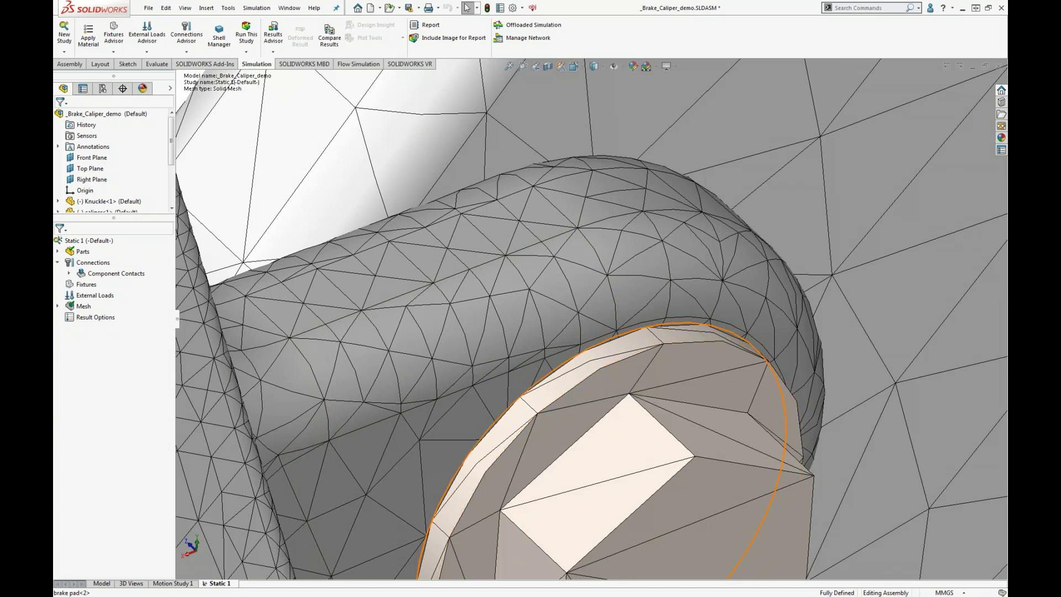
scroll(579, 348, up, 5)
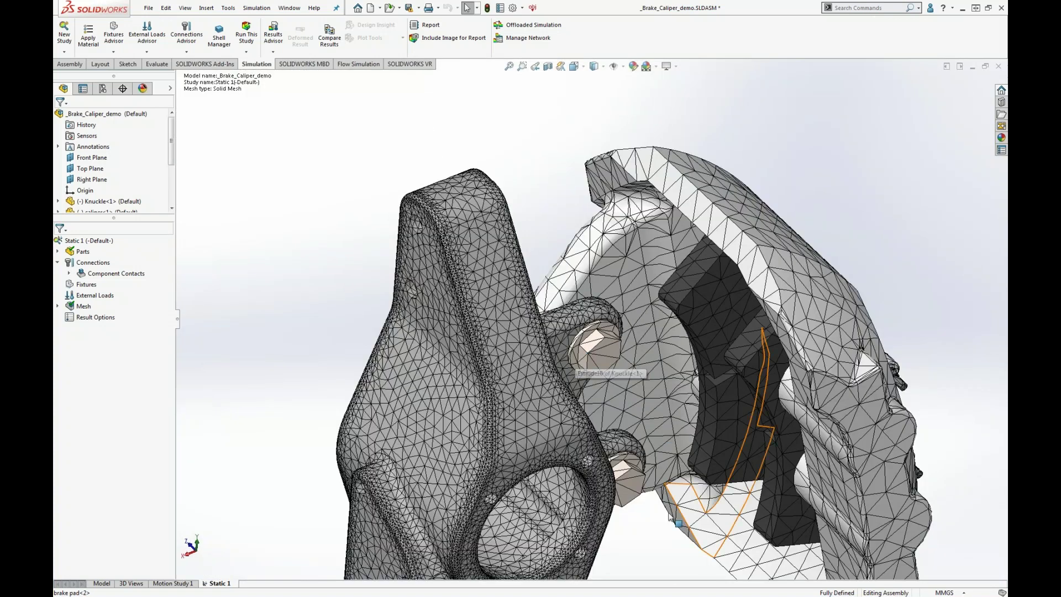
scroll(664, 442, down, 1)
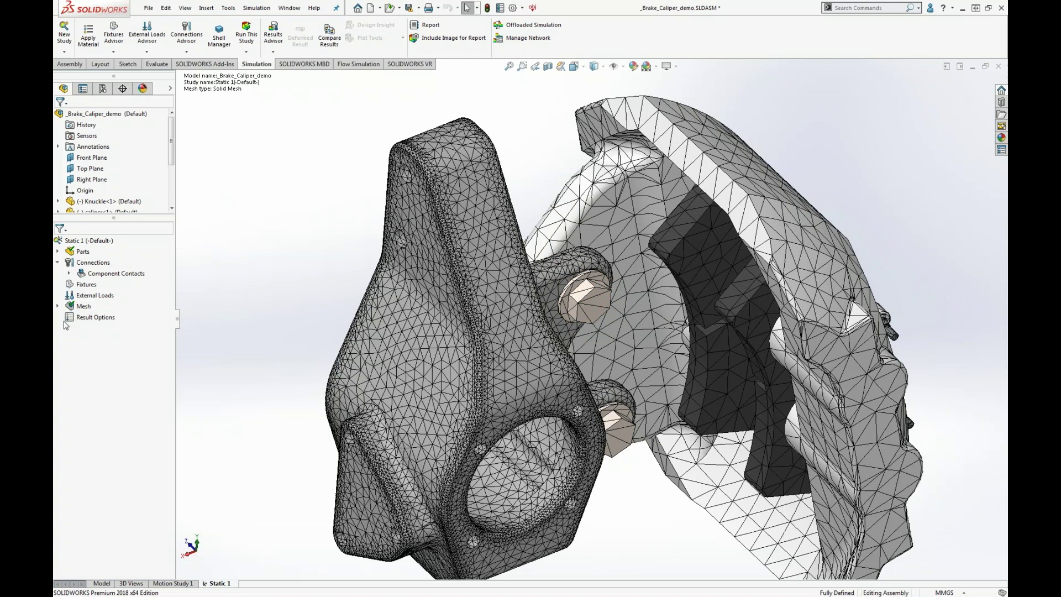
- Create a mesh quality plot for Static 1 showing the mesh, with the default plot settings
right_click(81, 306)
click(129, 423)
click(97, 134)
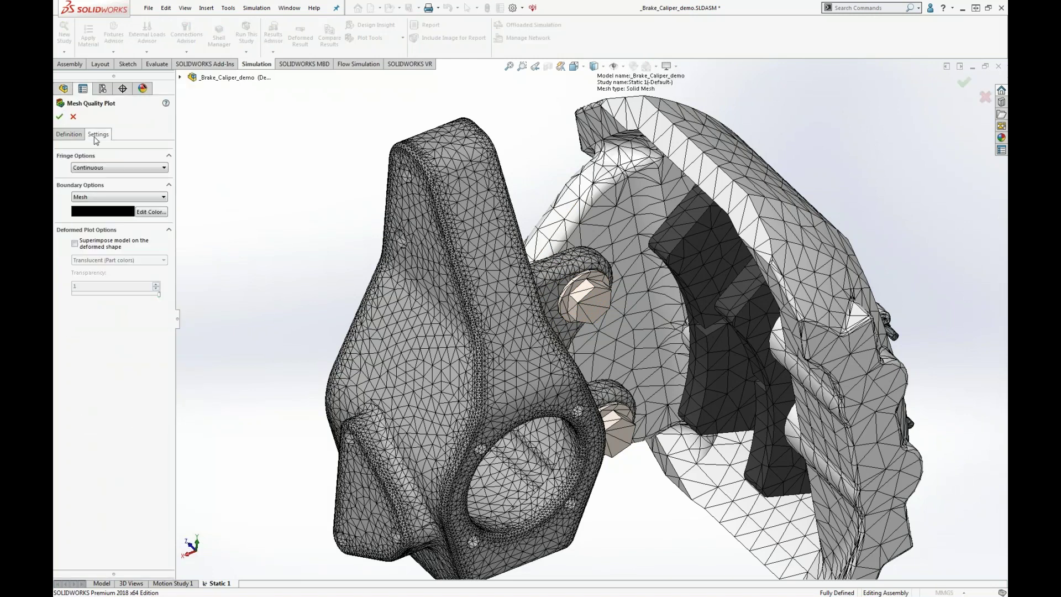
click(69, 135)
click(60, 117)
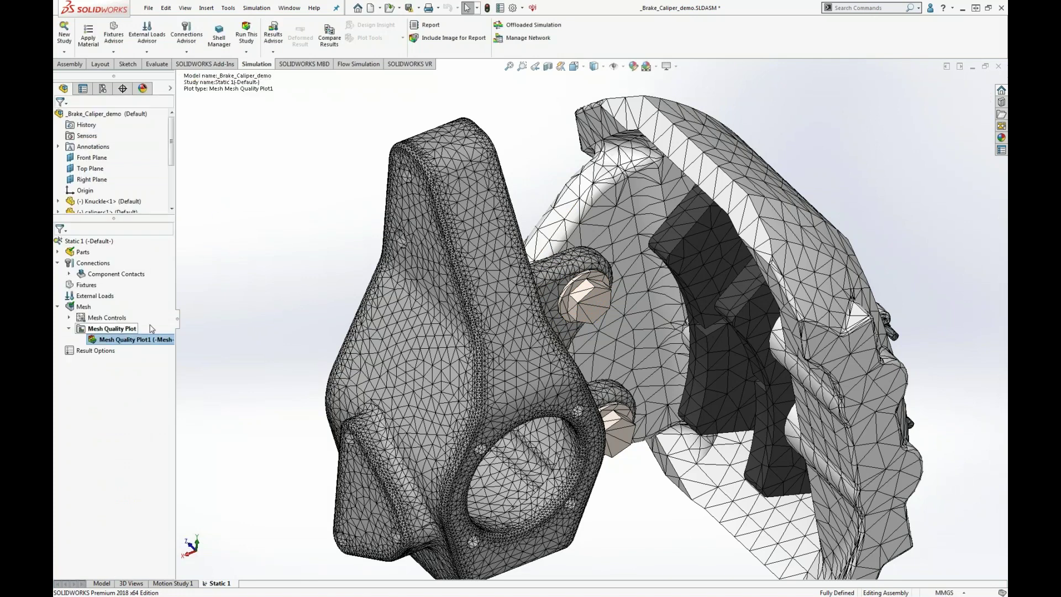
- Section the mesh quality plot parallel to the Right Plane, moving the cut to about -157.67 mm through the anchor bolts
right_click(144, 340)
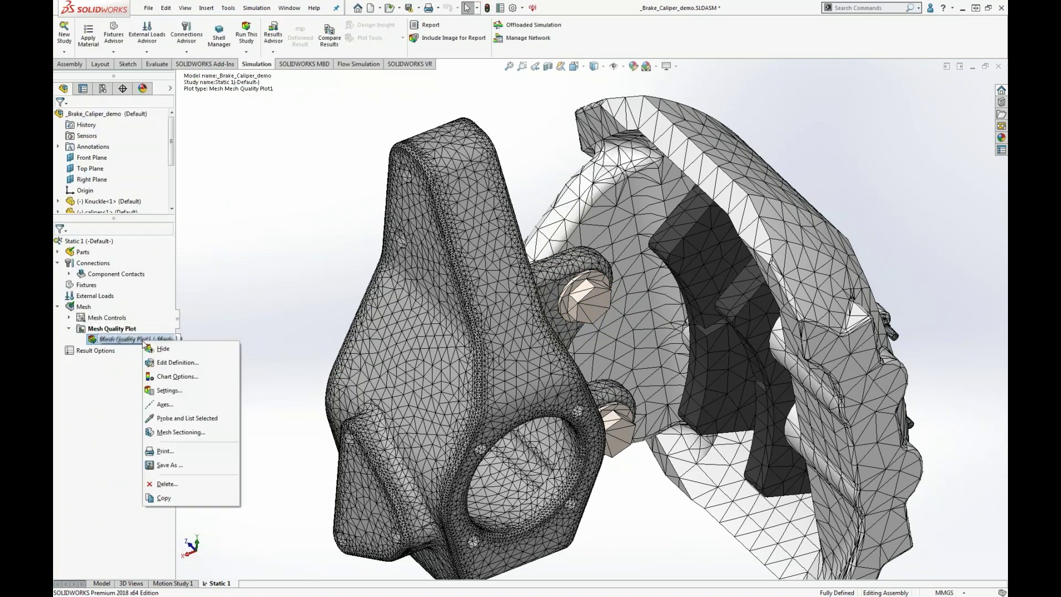
click(206, 434)
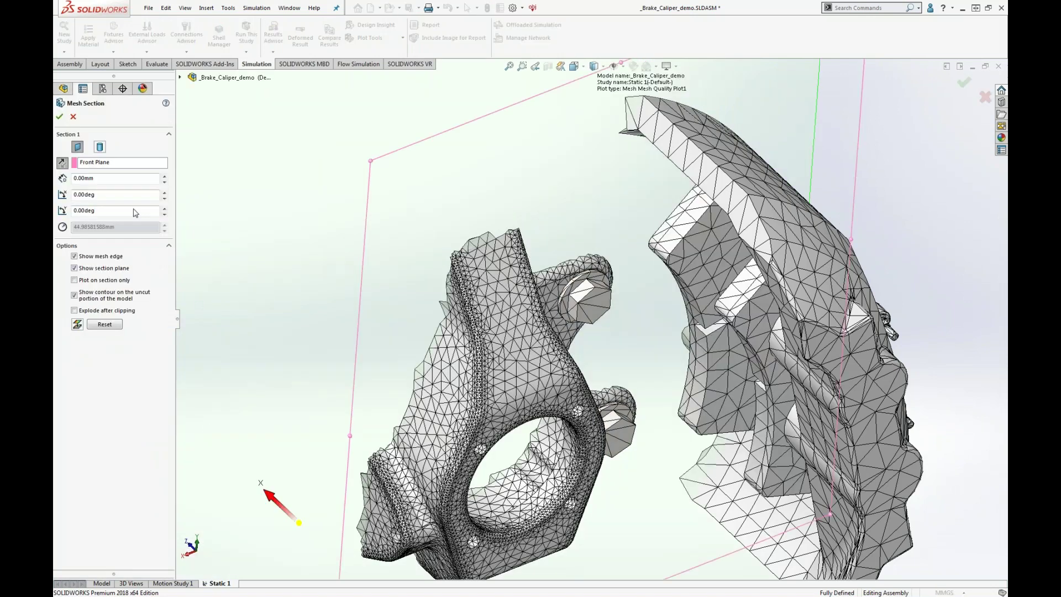
click(99, 164)
click(181, 77)
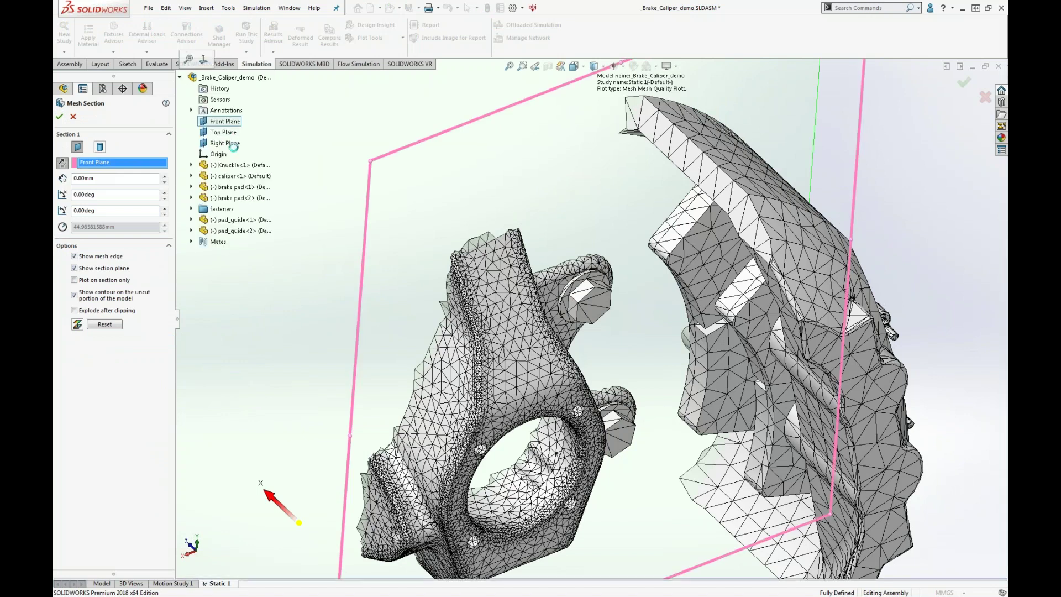
click(223, 144)
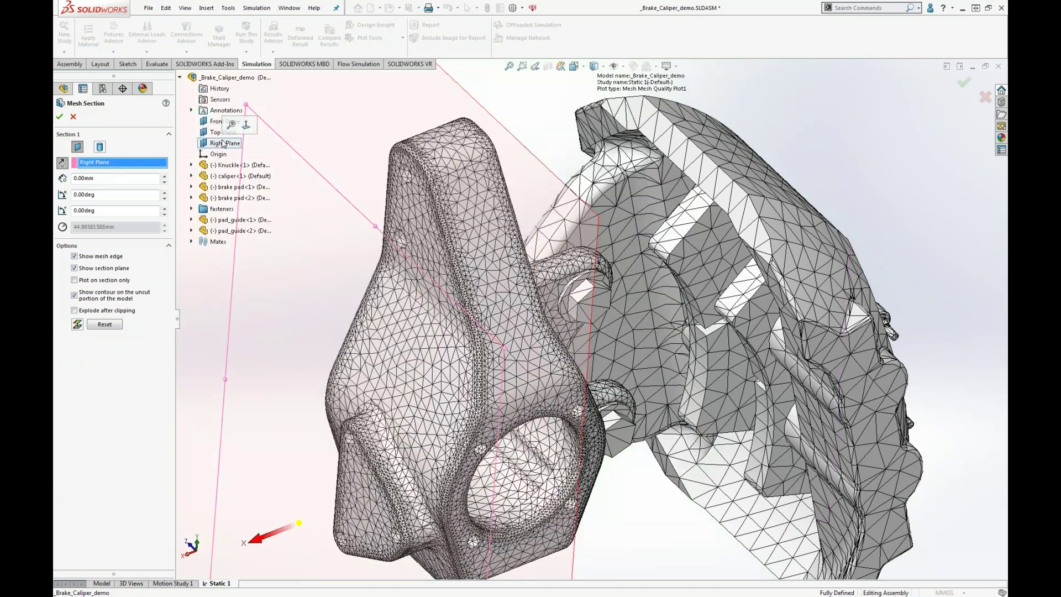
drag(315, 521, 615, 376)
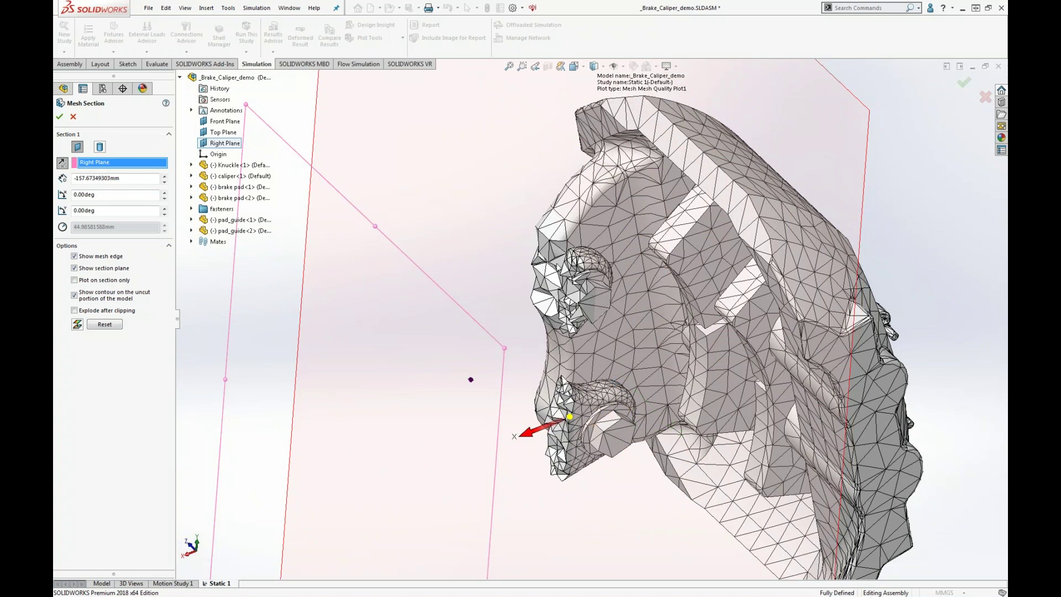
- Examine the sectioned mesh where the upper anchor bolt, knuckle and caliper meet, and leave the mesh section without keeping it
scroll(594, 298, down, 6)
middle_drag(633, 203, 657, 204)
middle_drag(606, 371, 780, 370)
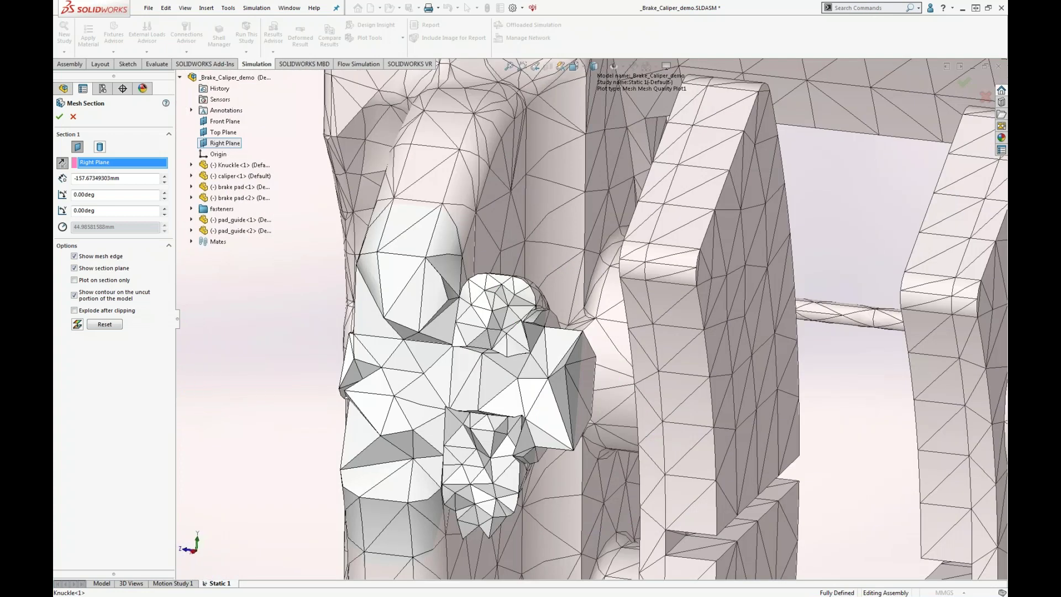
middle_drag(482, 382, 464, 377)
middle_drag(489, 340, 480, 547)
scroll(675, 254, down, 5)
middle_drag(620, 242, 552, 243)
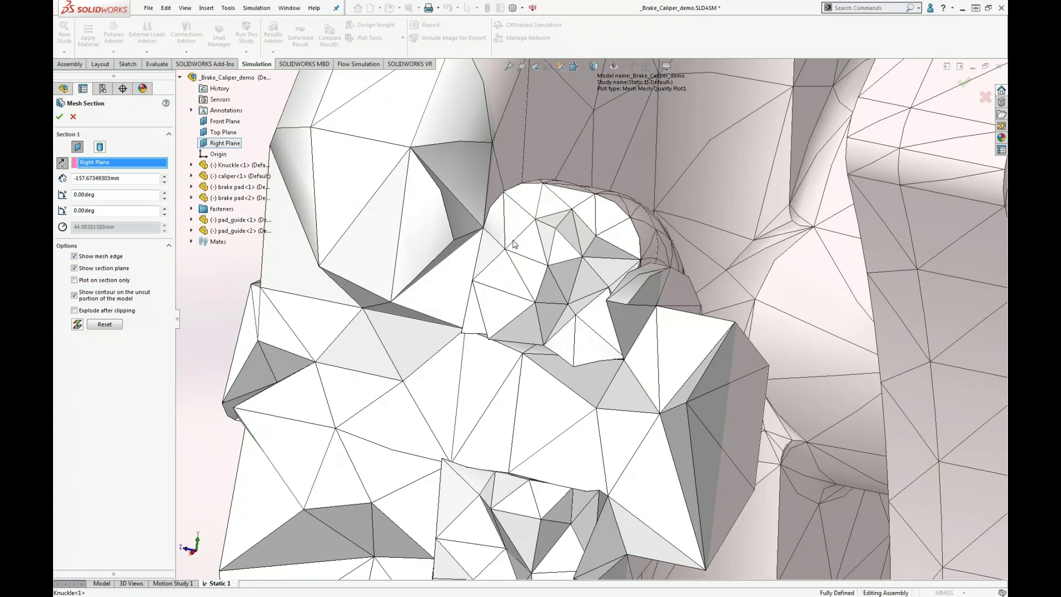
scroll(517, 244, up, 5)
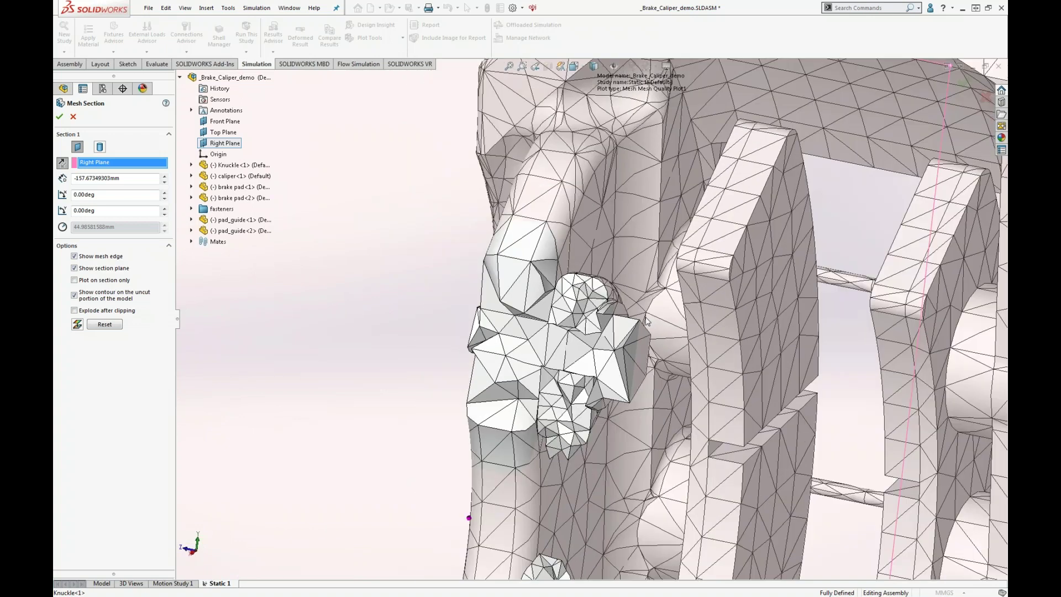
middle_drag(647, 321, 604, 292)
click(73, 116)
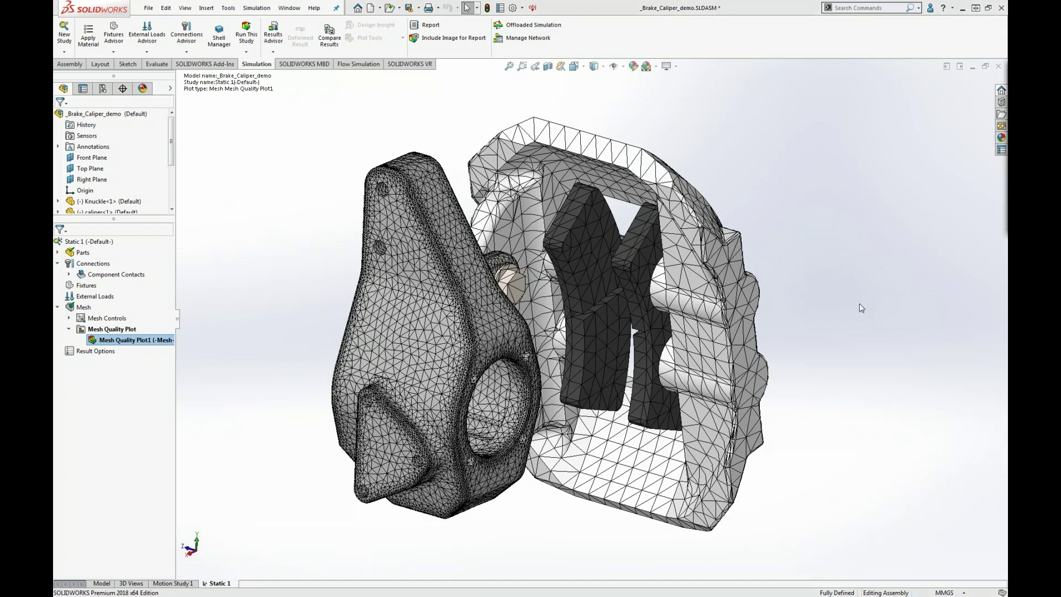
- Close the brake caliper assembly and examine the Complex Weldment Part 5B table, its feature list and the brace plate joints
click(999, 67)
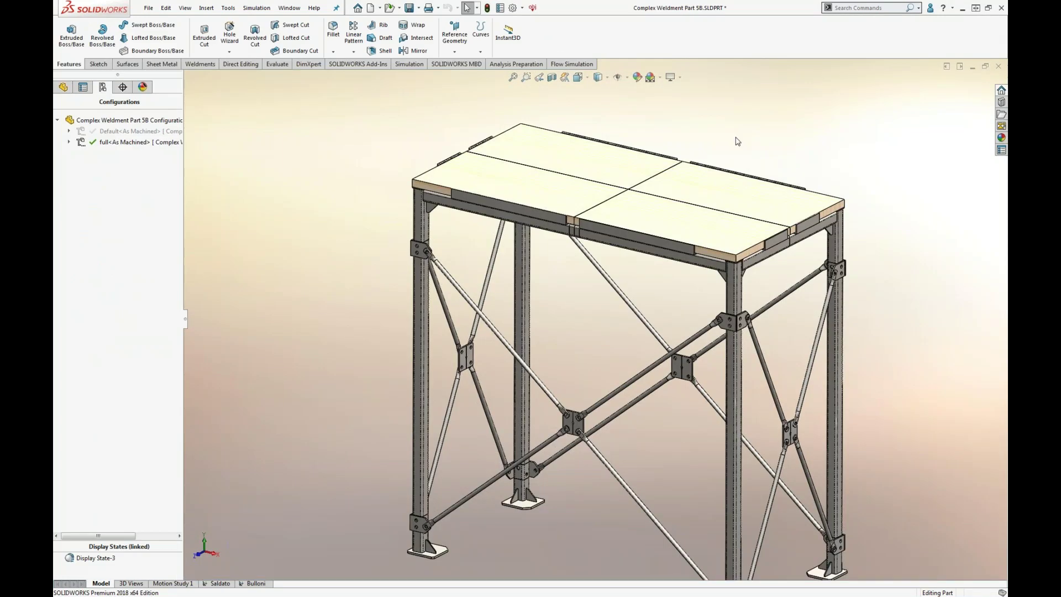
click(63, 87)
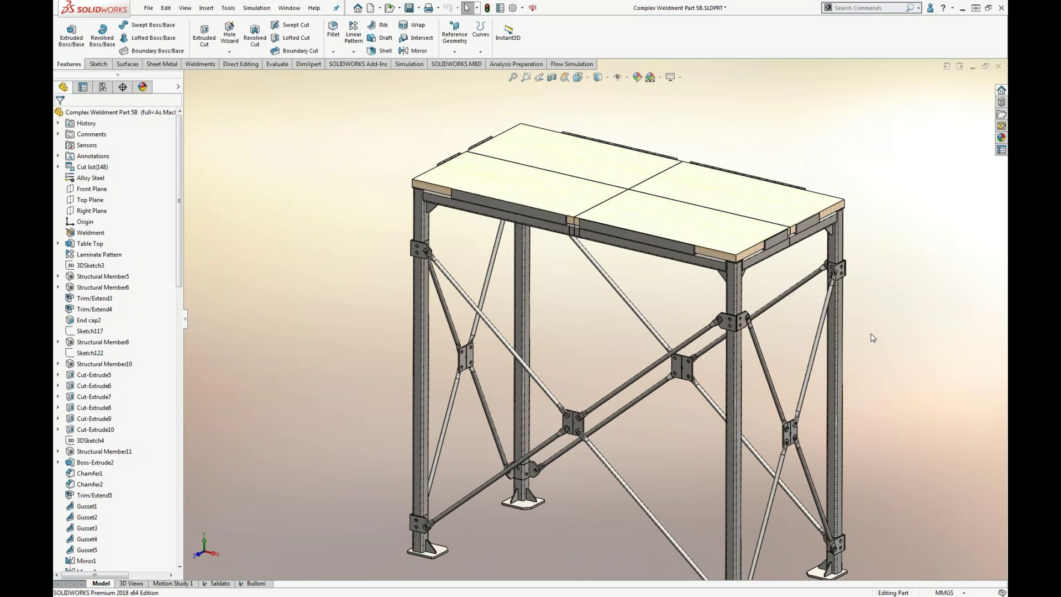
scroll(851, 211, down, 2)
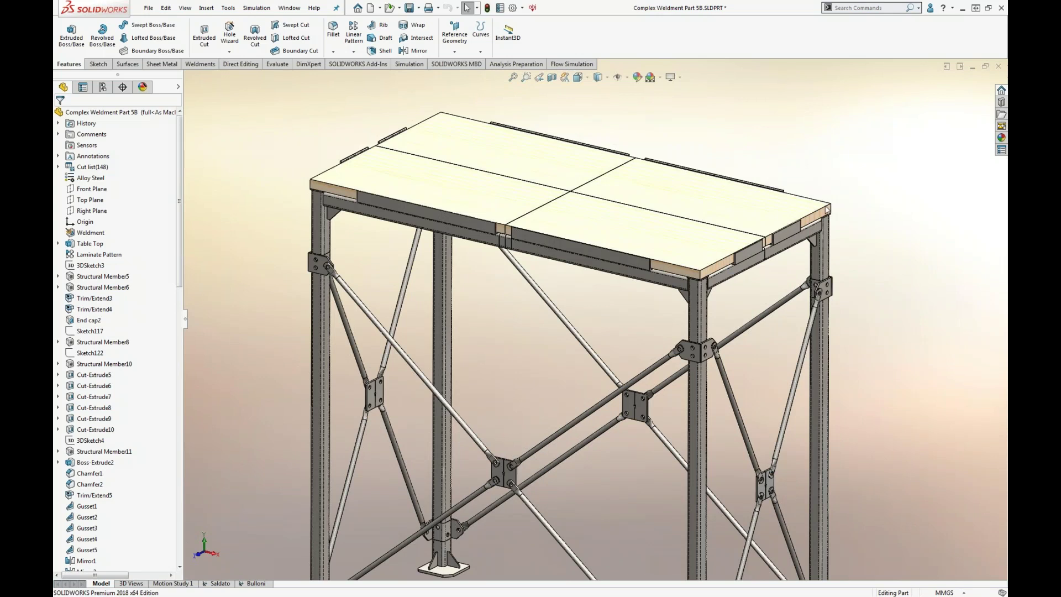
middle_drag(265, 254, 274, 243)
scroll(274, 243, up, 1)
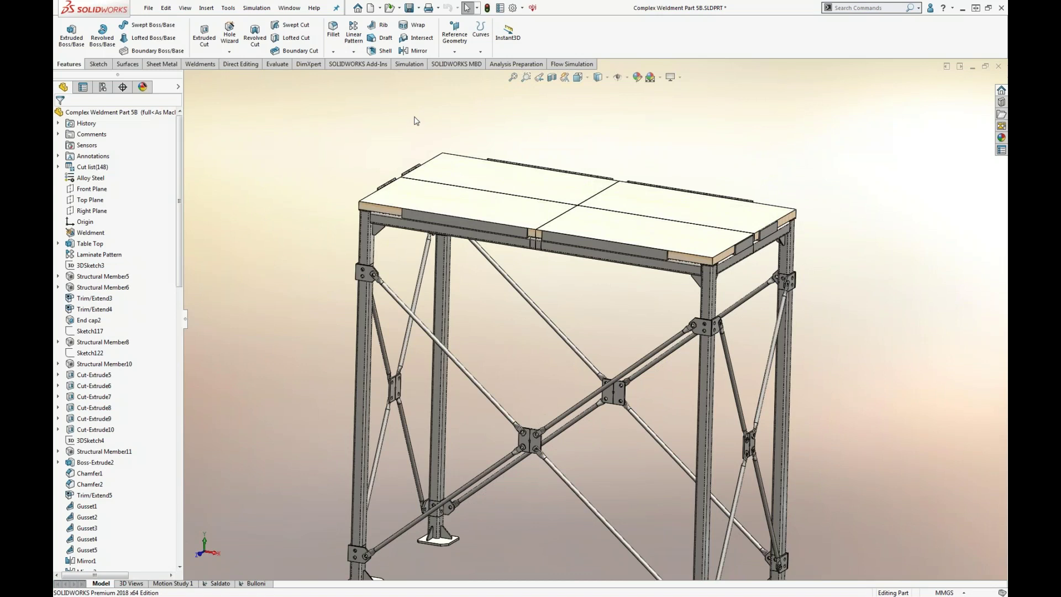
middle_drag(696, 449, 690, 450)
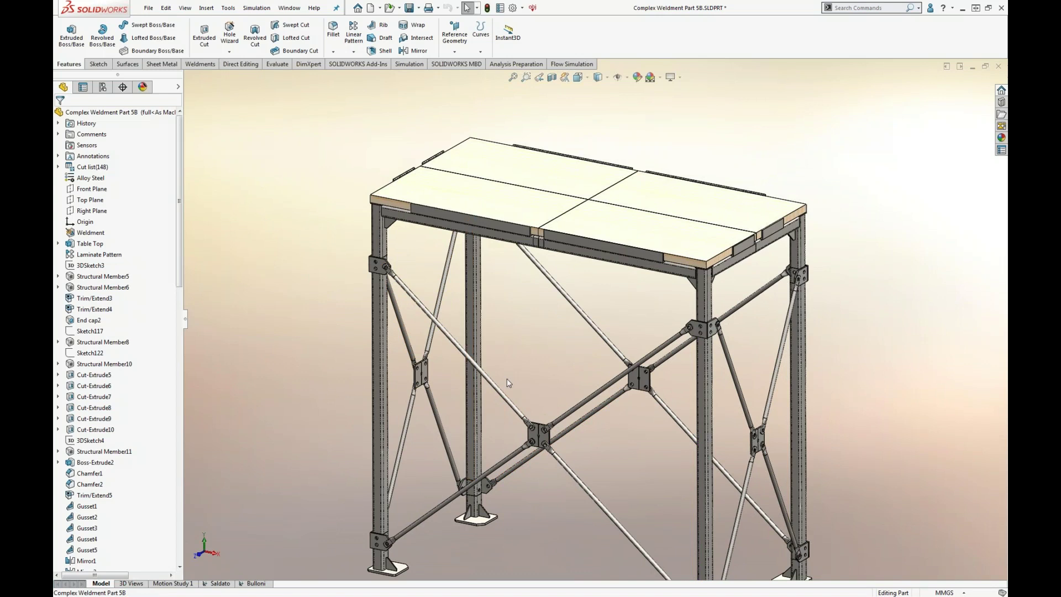
middle_drag(548, 397, 547, 392)
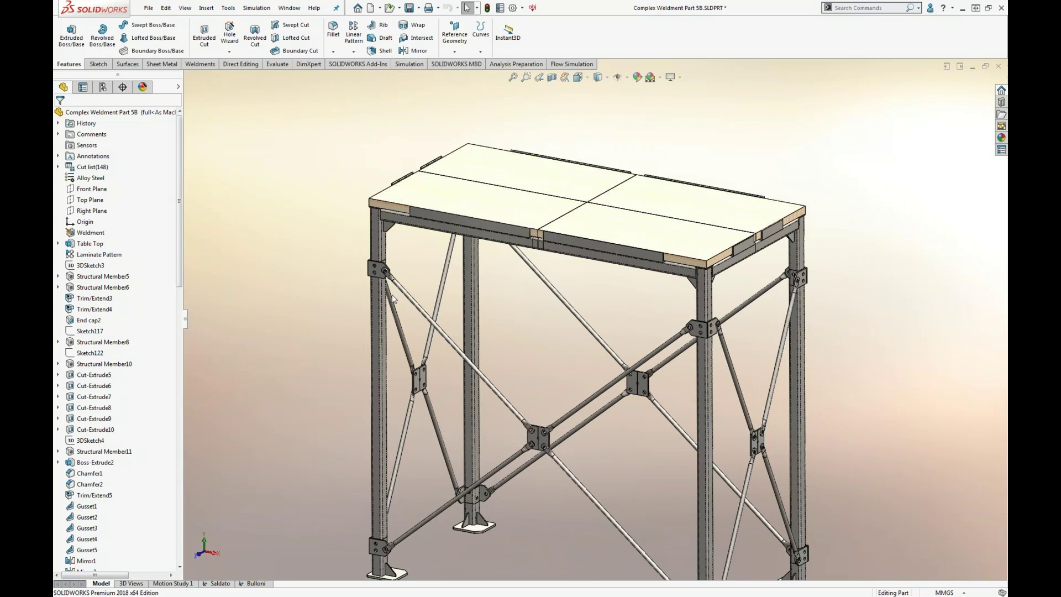
scroll(379, 268, down, 6)
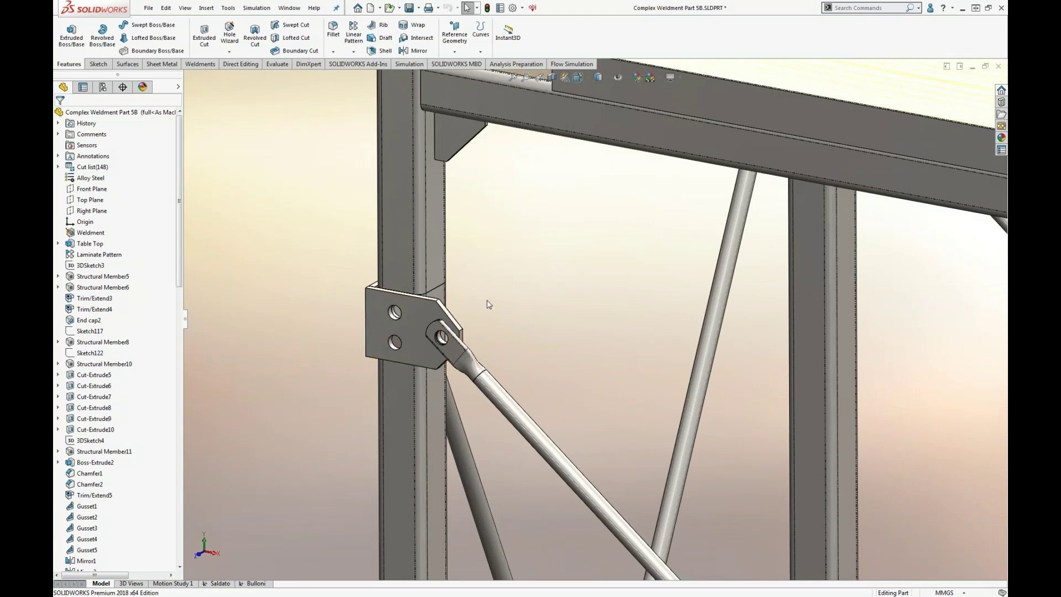
scroll(492, 304, up, 8)
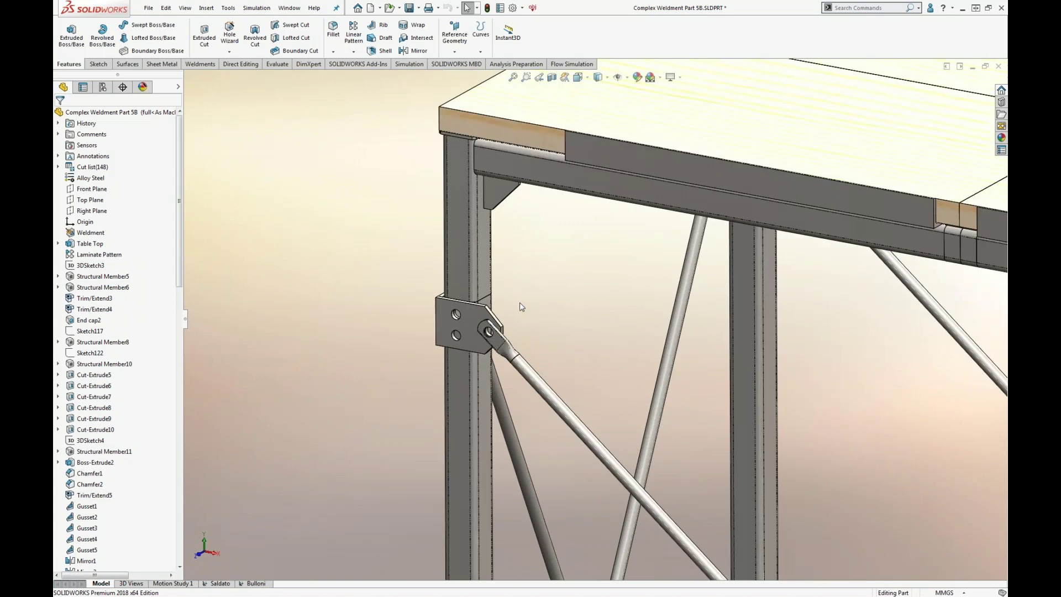
scroll(967, 379, down, 2)
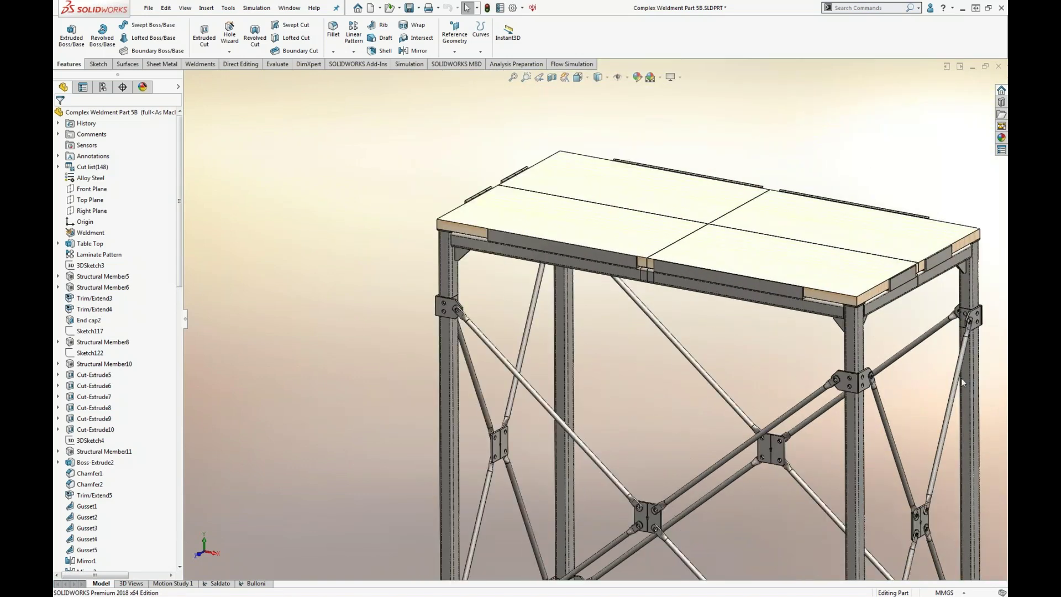
- Activate the weldment's Default configuration, which models a quarter of the table, and open the Bulloni study
click(103, 86)
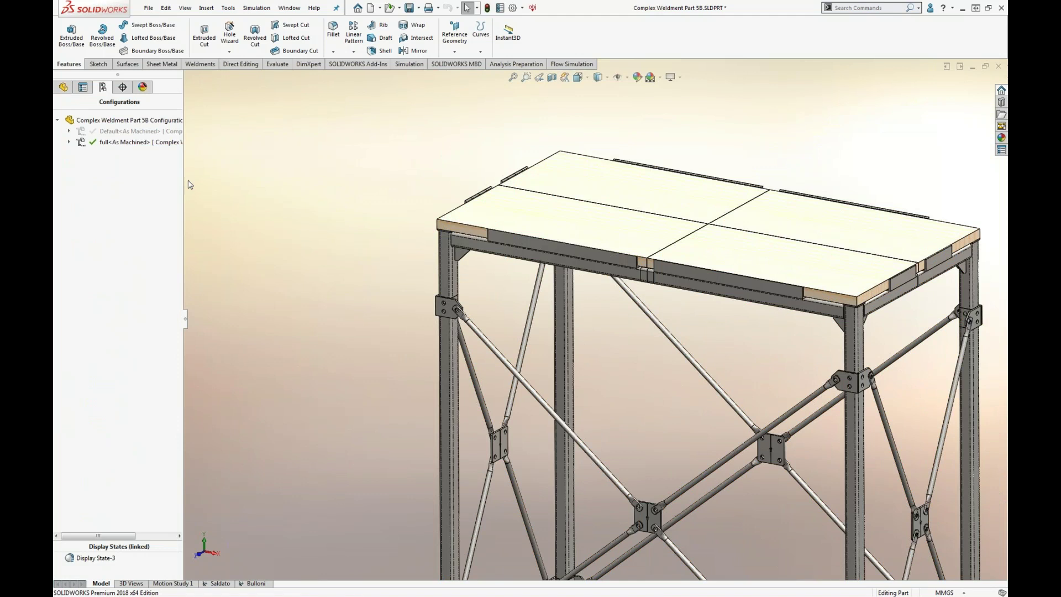
double_click(108, 132)
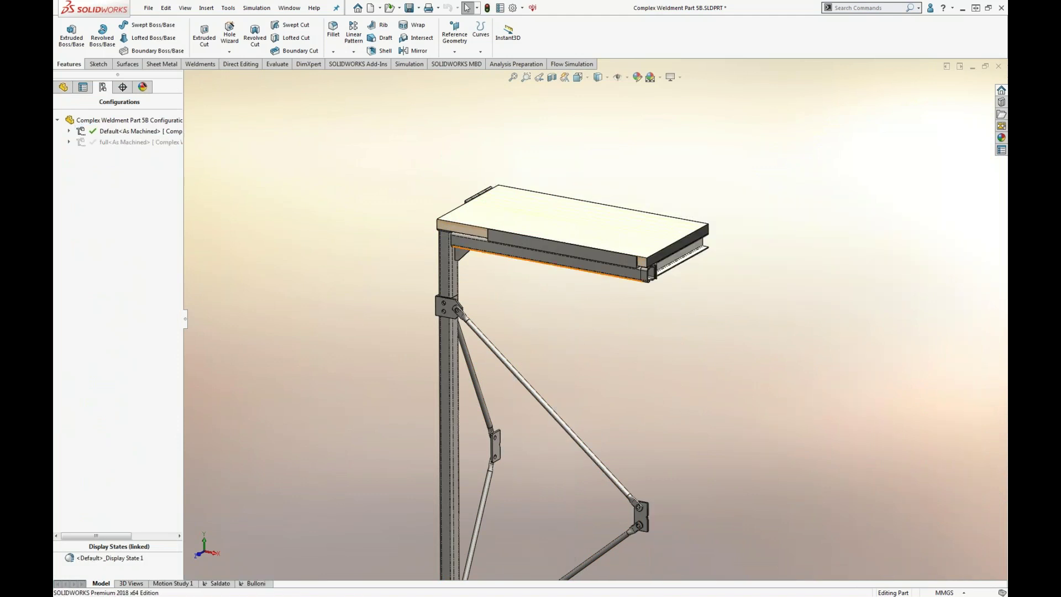
middle_drag(523, 308, 716, 313)
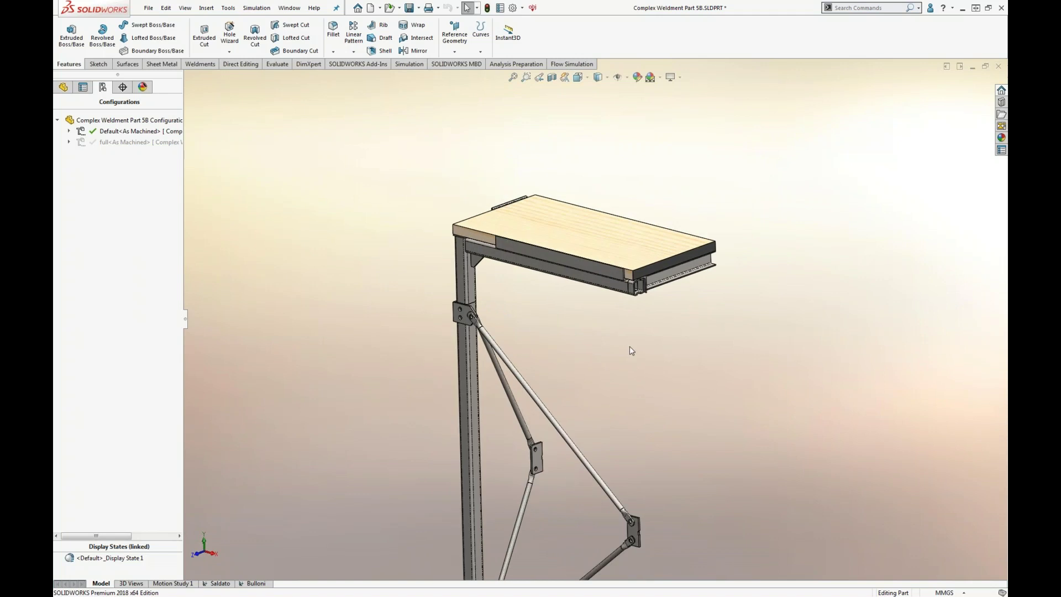
scroll(519, 305, down, 2)
middle_drag(518, 304, 575, 299)
click(255, 583)
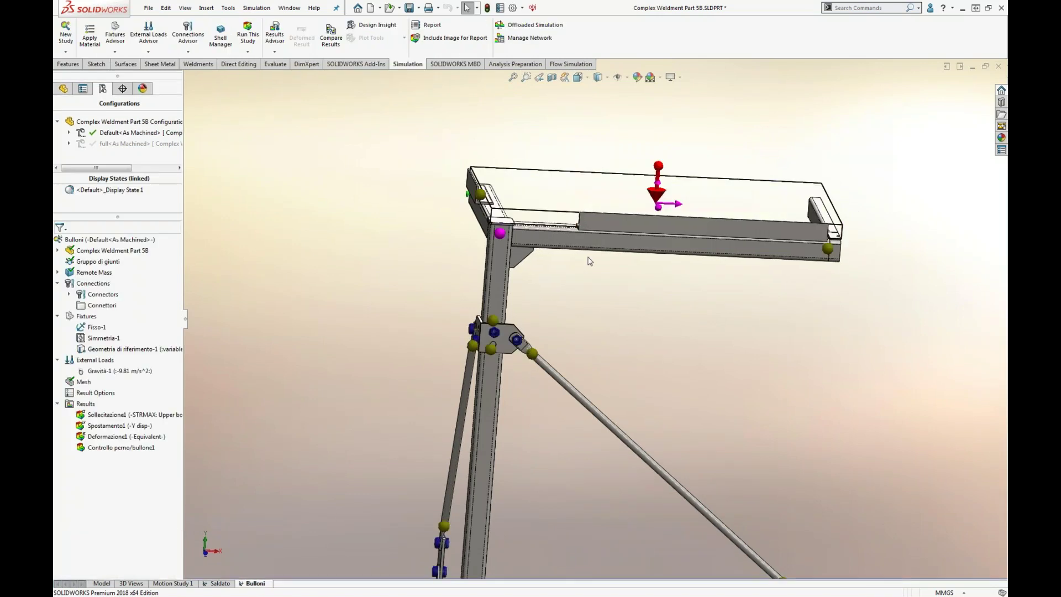
- Examine the table's bolted brace joint and identify the leg's structural member body above the bracket plates
middle_drag(622, 299, 603, 341)
scroll(601, 340, up, 3)
scroll(603, 343, up, 2)
middle_drag(658, 319, 612, 335)
click(560, 264)
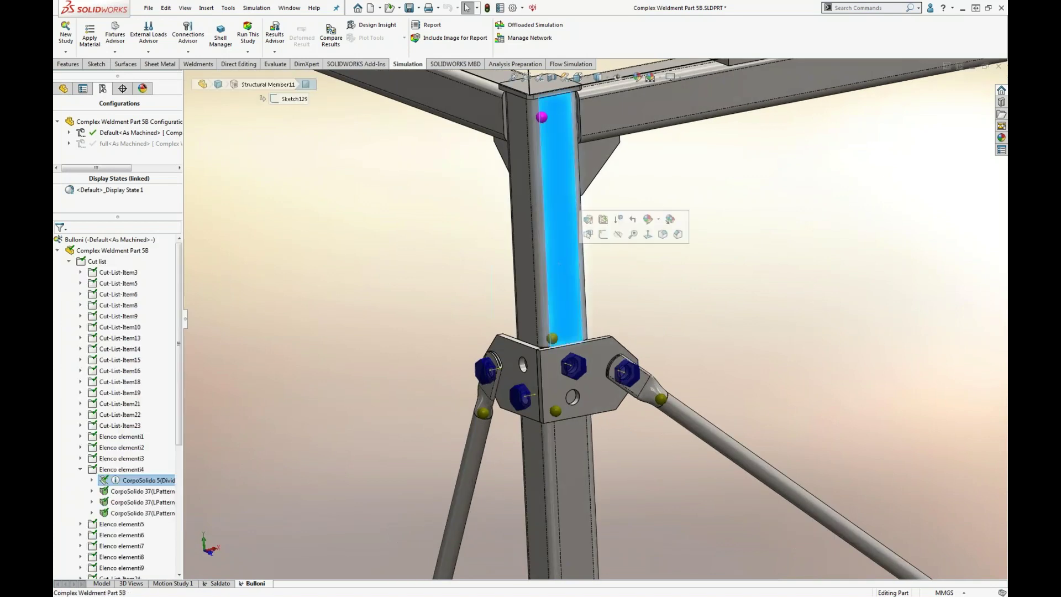
click(702, 303)
middle_drag(758, 293, 427, 310)
scroll(527, 311, up, 3)
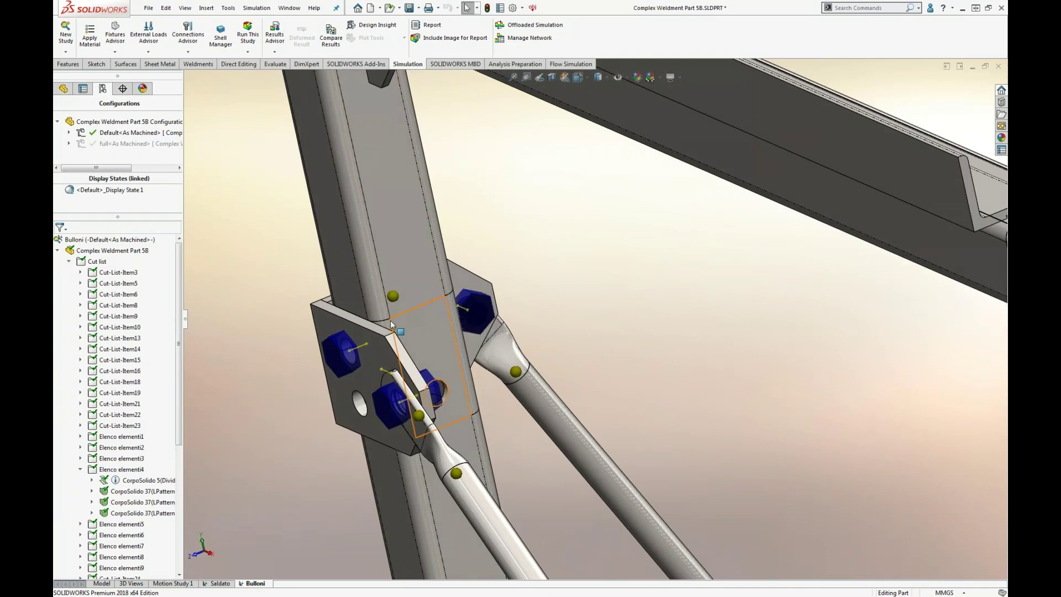
click(410, 243)
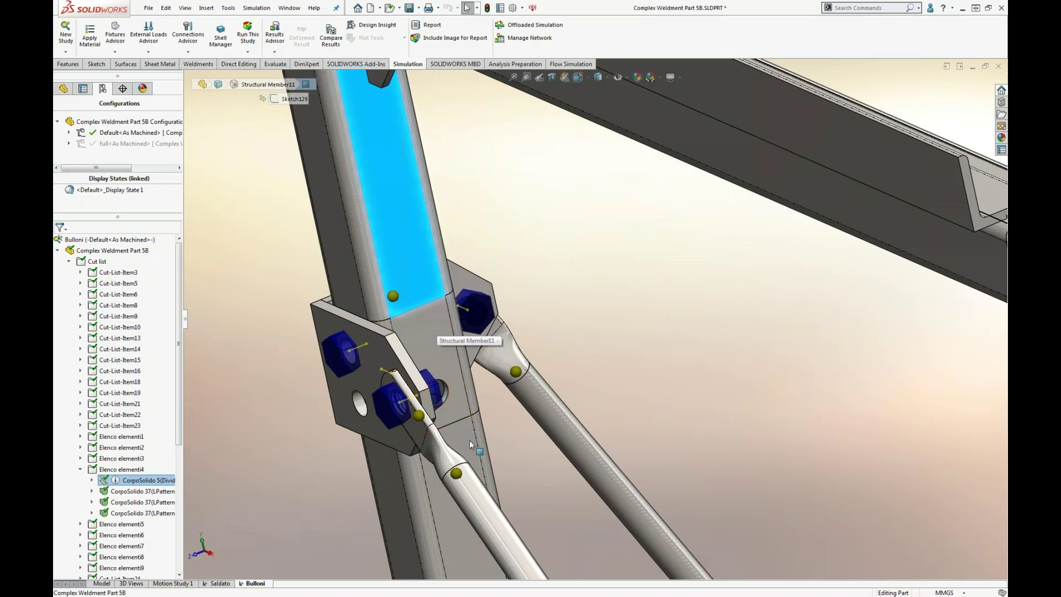
key(Escape)
- Show the Bulloni study's mesh and render the beams with their true profile
click(69, 262)
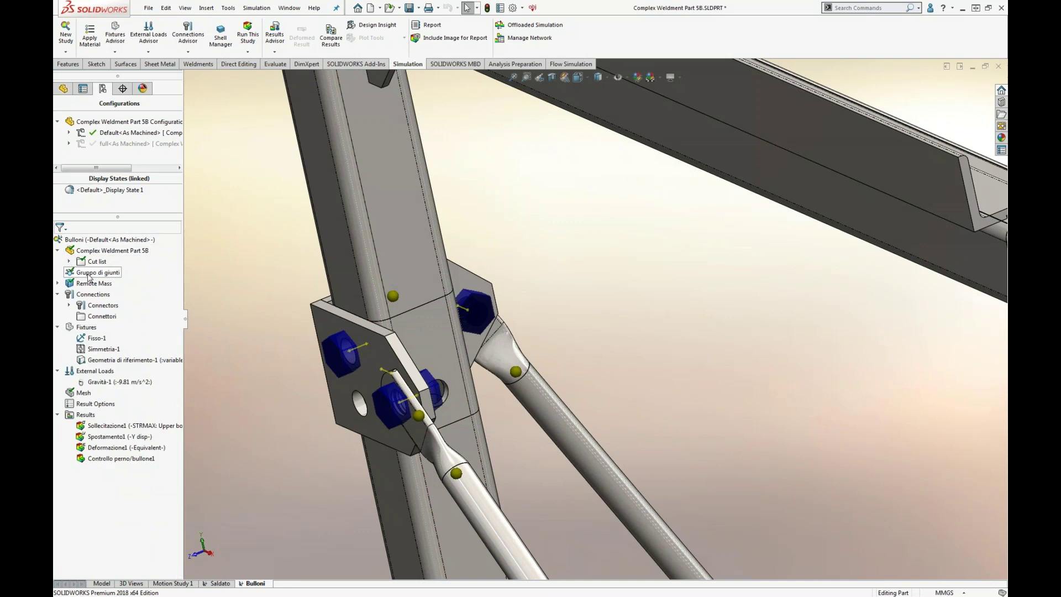
right_click(84, 393)
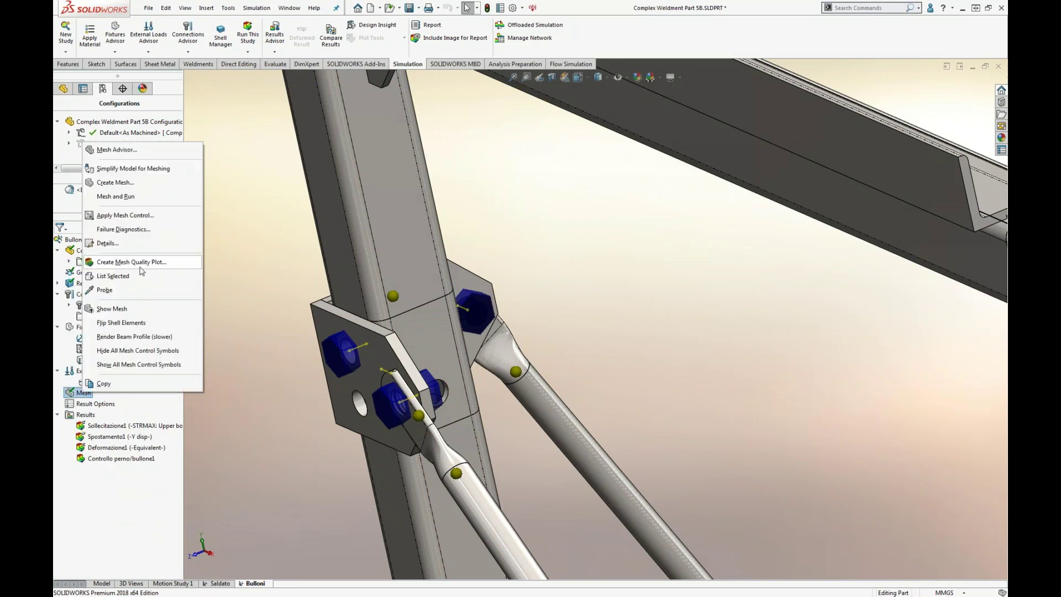
click(132, 308)
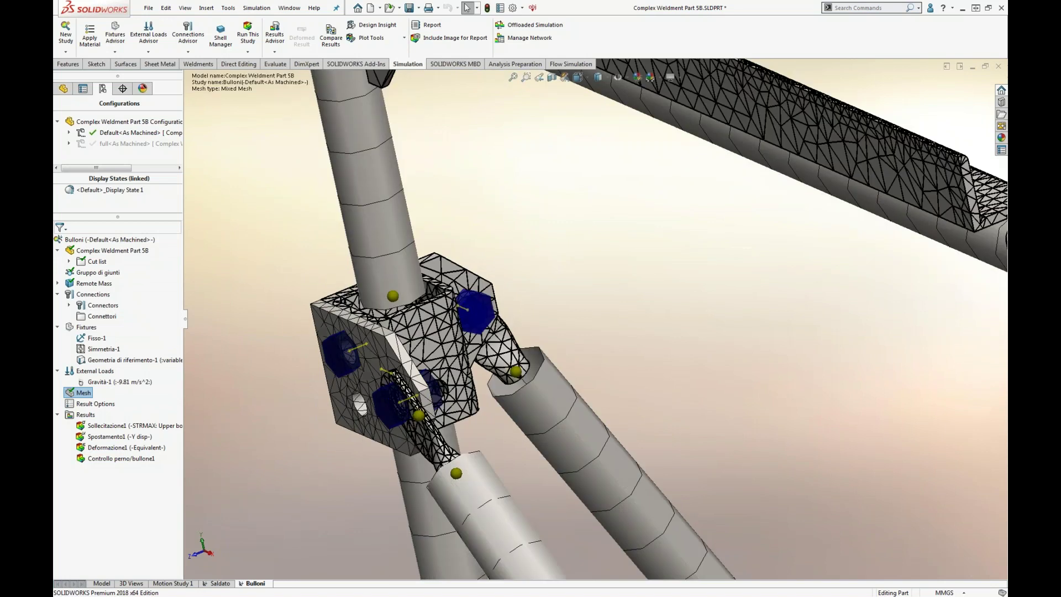
right_click(86, 394)
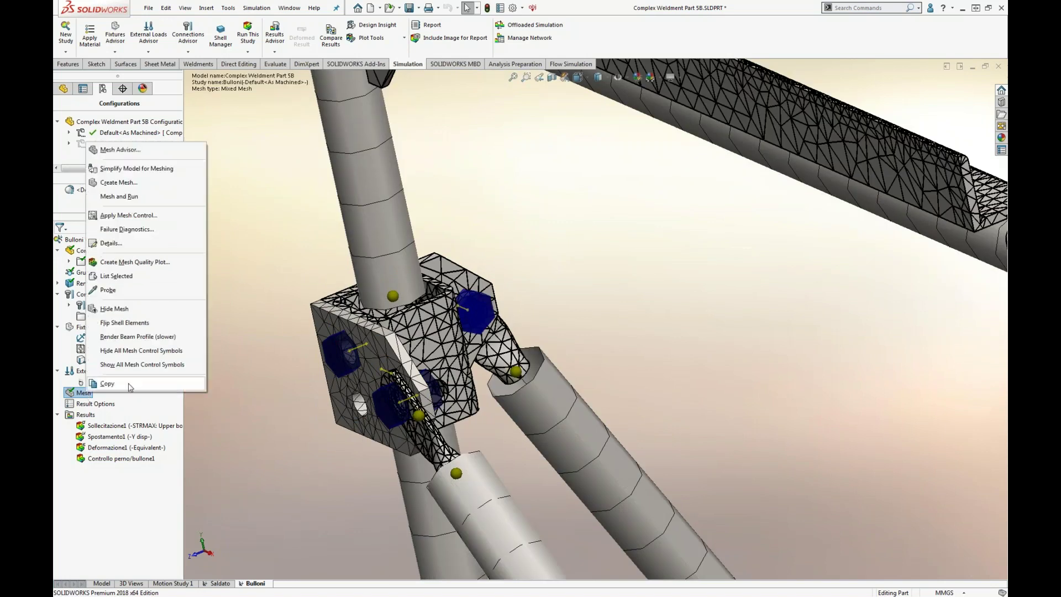
click(153, 339)
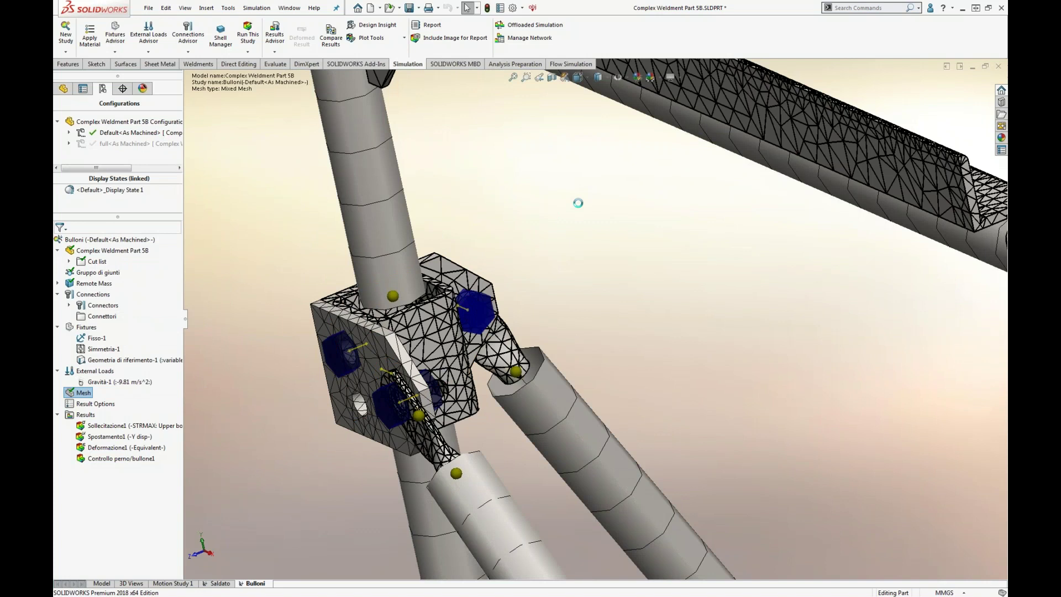
- Examine the mixed mesh at the bolted bracket plates, brace ends, leg and upper frame, comparing beam and solid elements
middle_drag(553, 227, 365, 285)
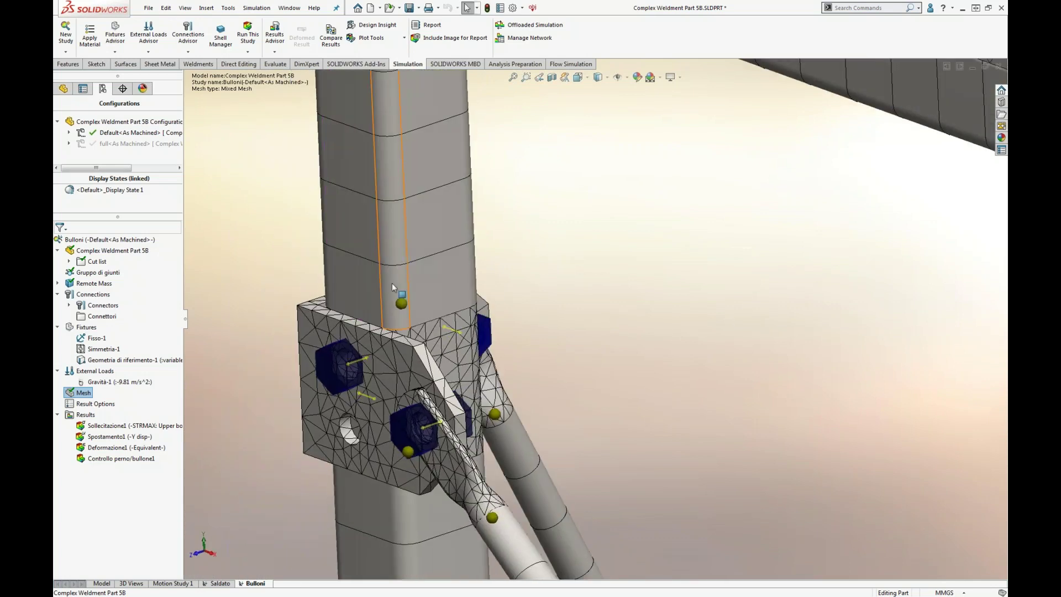
scroll(425, 201, up, 3)
scroll(425, 201, up, 5)
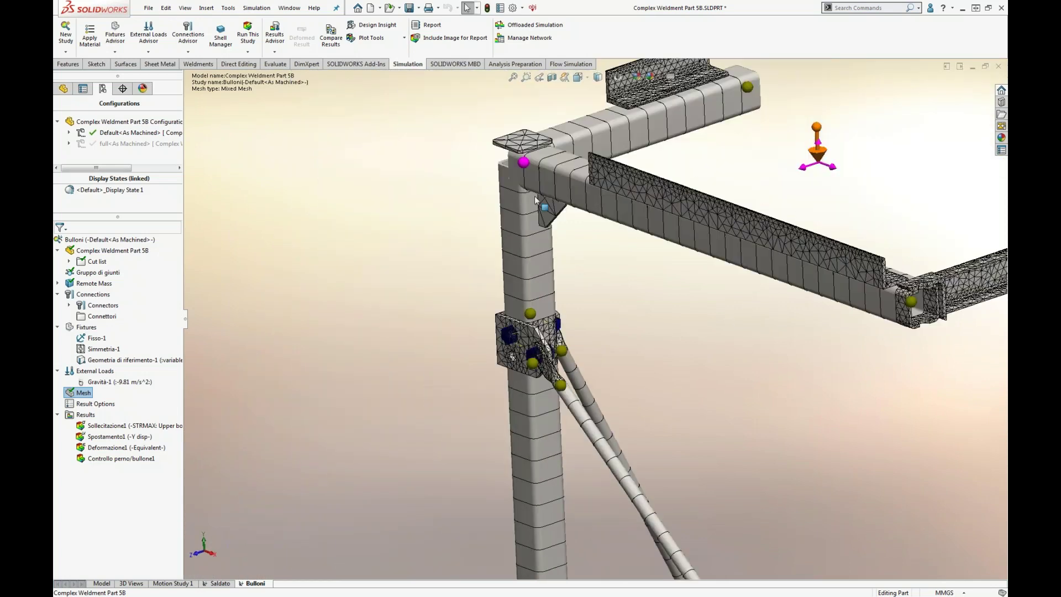
scroll(526, 332, down, 5)
scroll(526, 332, down, 2)
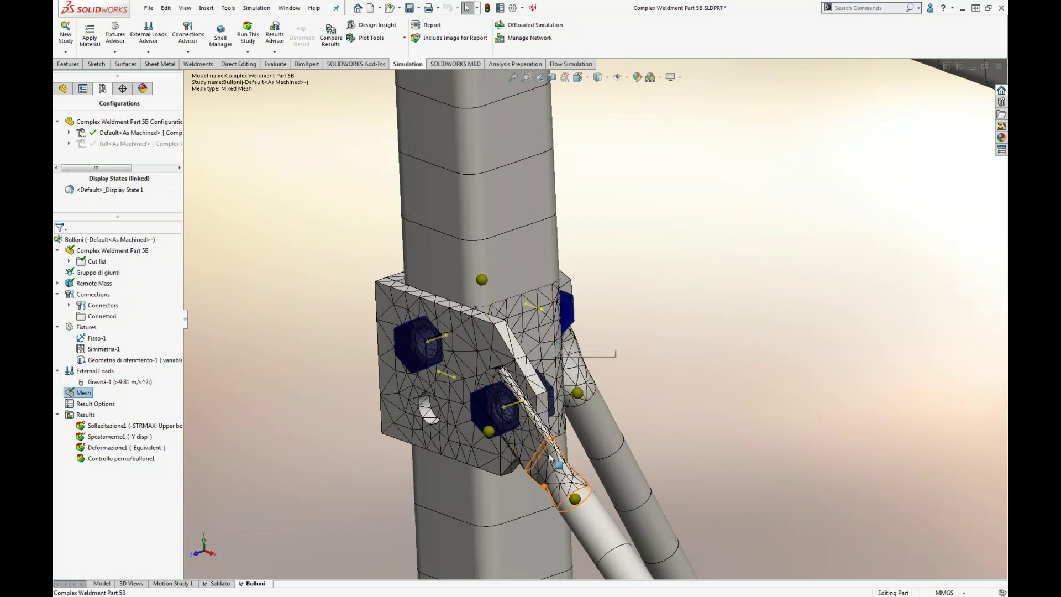
scroll(546, 487, down, 3)
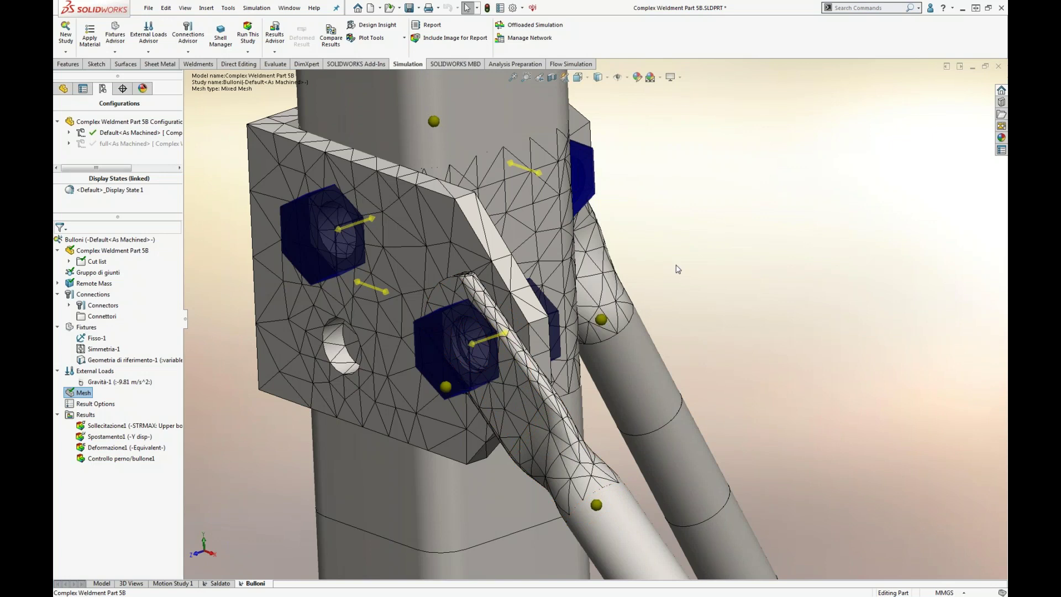
middle_drag(494, 308, 518, 309)
middle_drag(547, 239, 606, 278)
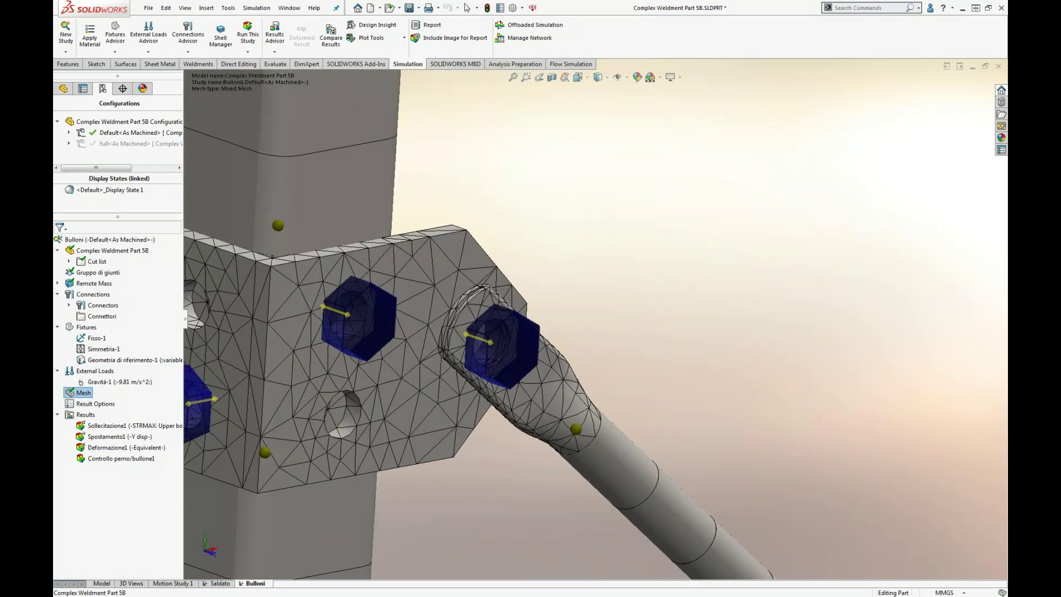
scroll(596, 394, up, 5)
middle_drag(618, 460, 773, 425)
scroll(597, 454, up, 5)
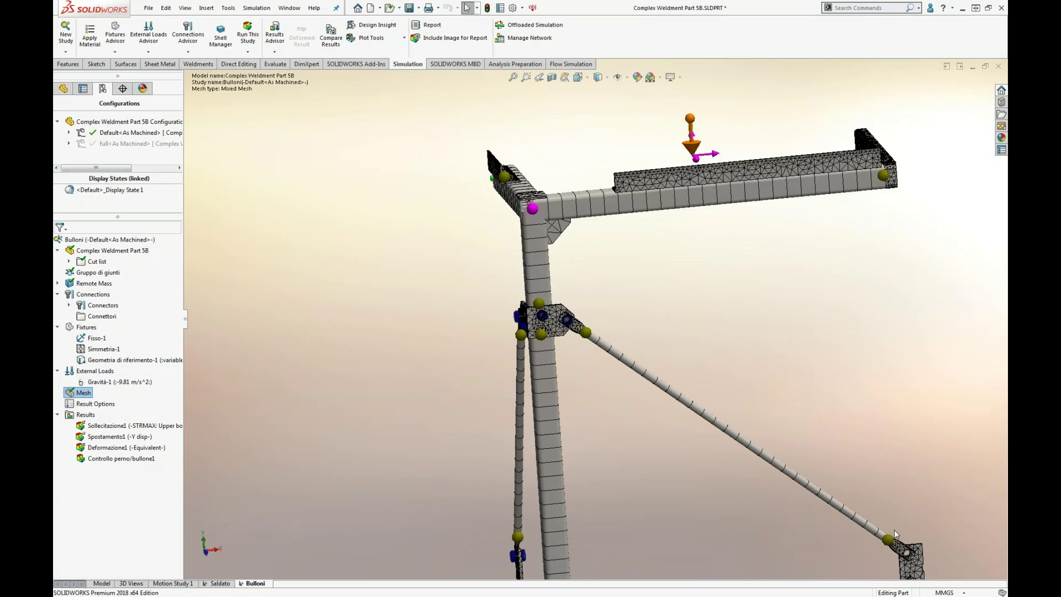
middle_drag(630, 320, 606, 340)
scroll(624, 259, down, 3)
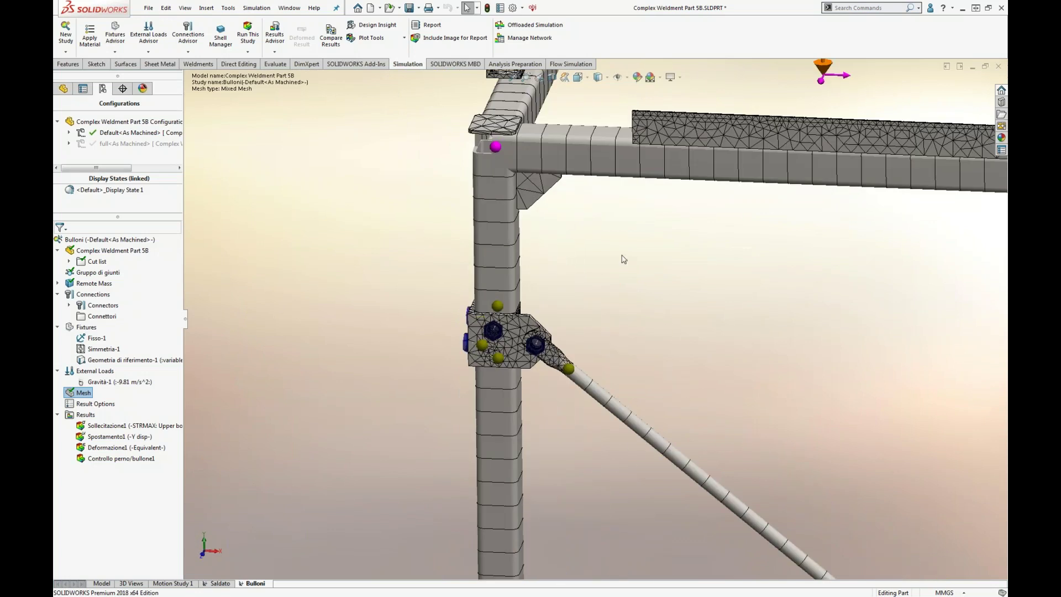
- Display the Sollecitazione1 beam stress plot and set its stress component to Axial and bending
click(80, 425)
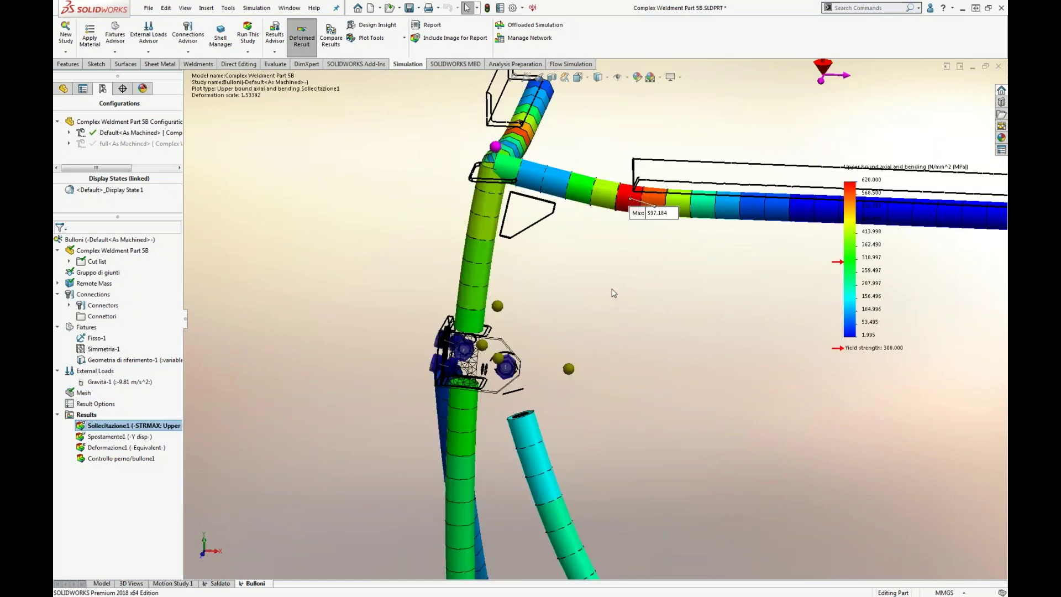
middle_drag(625, 289, 608, 238)
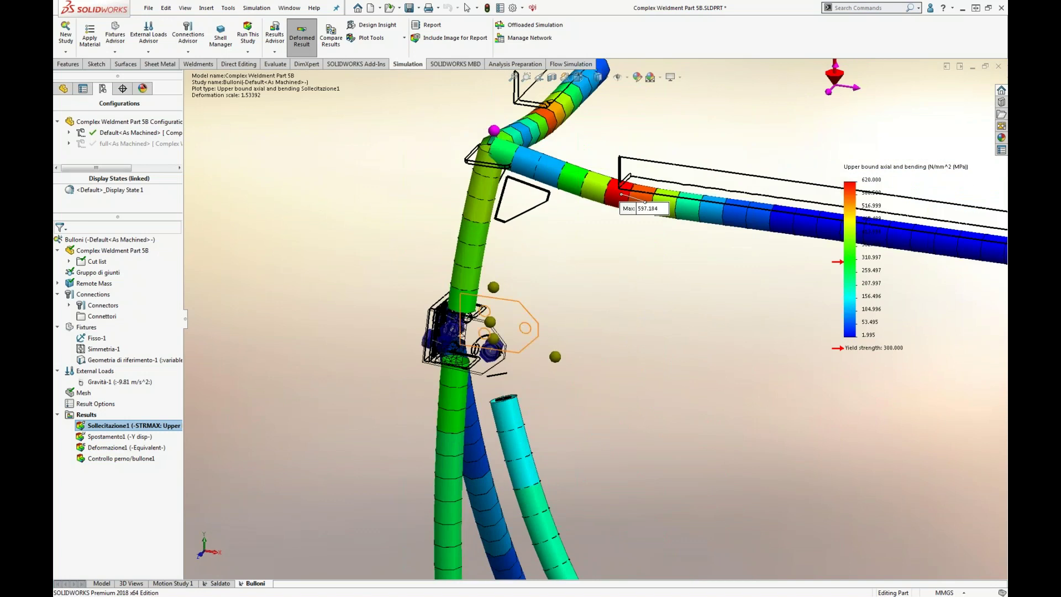
right_click(117, 425)
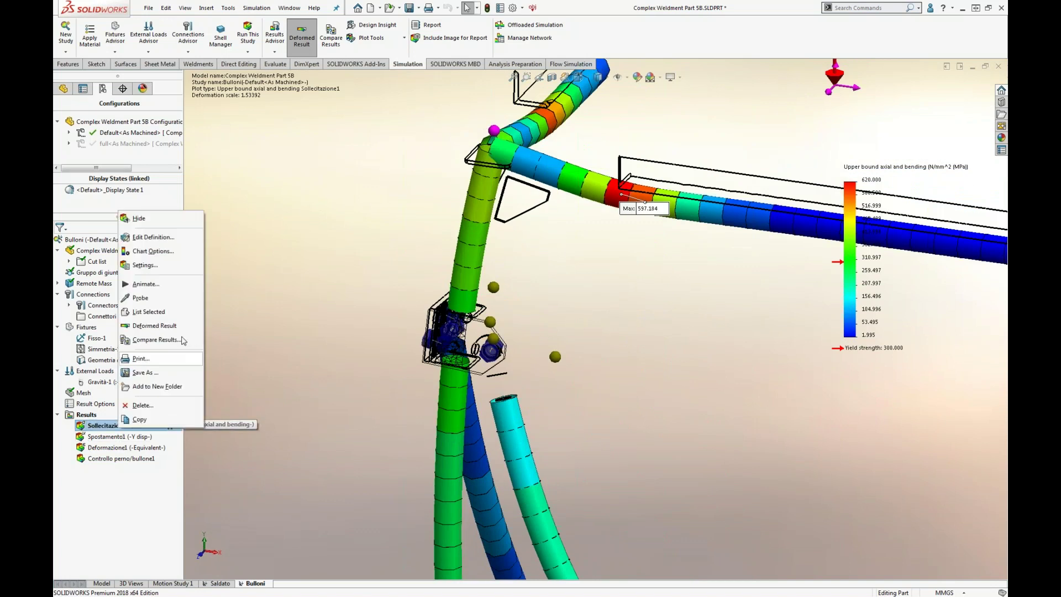
click(167, 240)
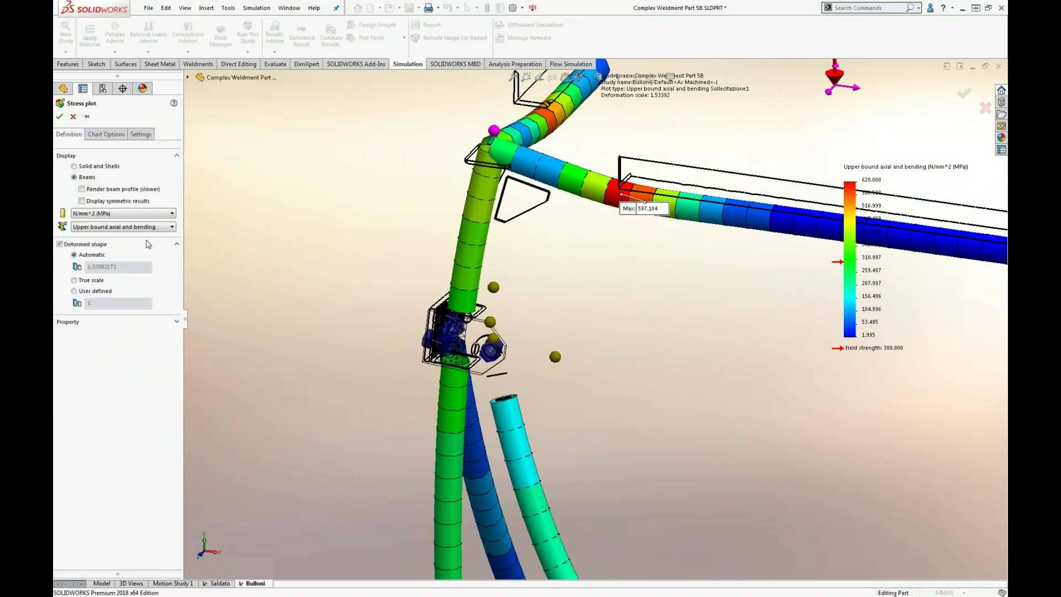
click(59, 116)
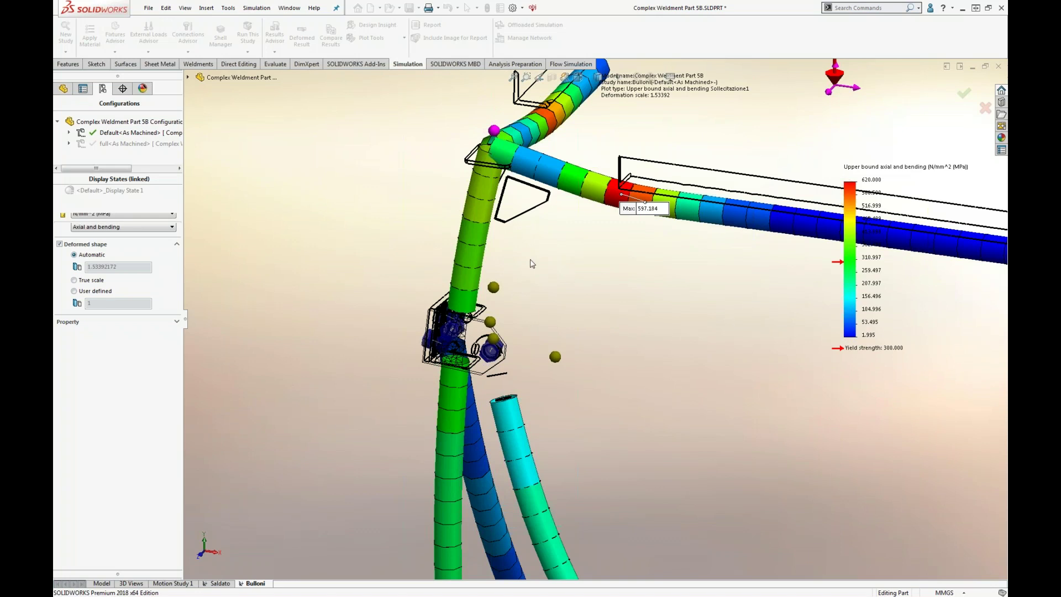
mouse_move(522, 273)
middle_down()
mouse_move(545, 253)
mouse_move(601, 259)
mouse_move(564, 244)
mouse_move(538, 262)
middle_up()
- Display the Spostamento1 Y displacement plot and examine the deformed brackets, braces and upper frame of the table
double_click(119, 437)
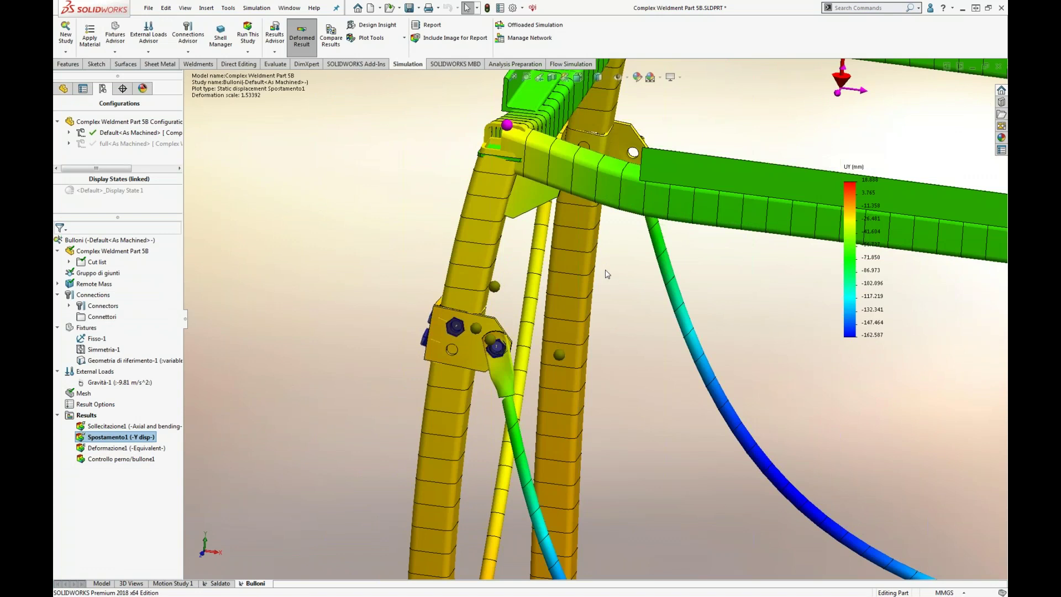
scroll(487, 349, down, 3)
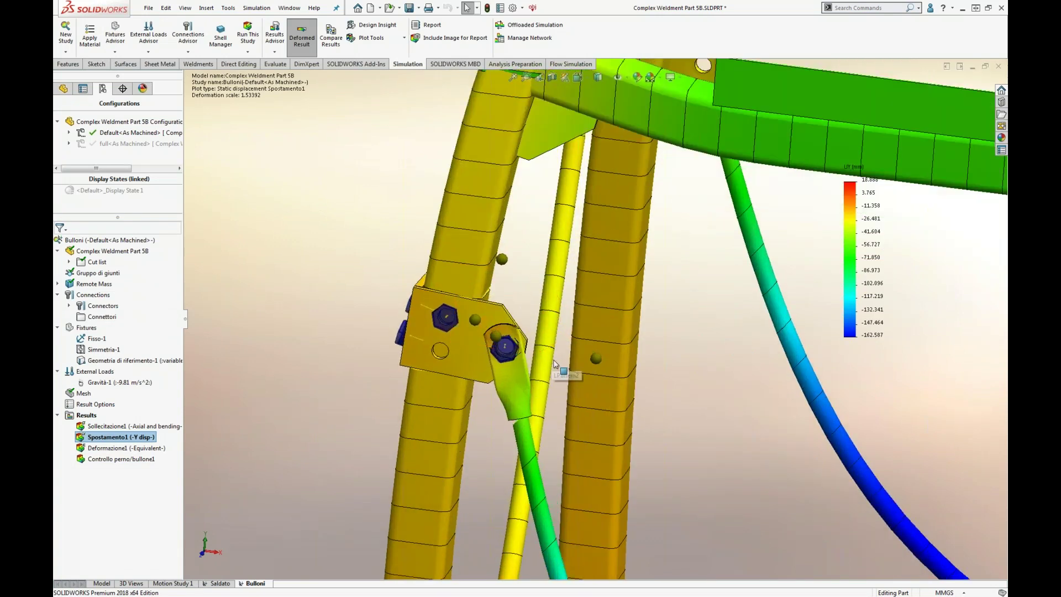
middle_drag(625, 332, 652, 300)
middle_drag(650, 300, 608, 320)
scroll(609, 320, up, 5)
scroll(629, 326, up, 4)
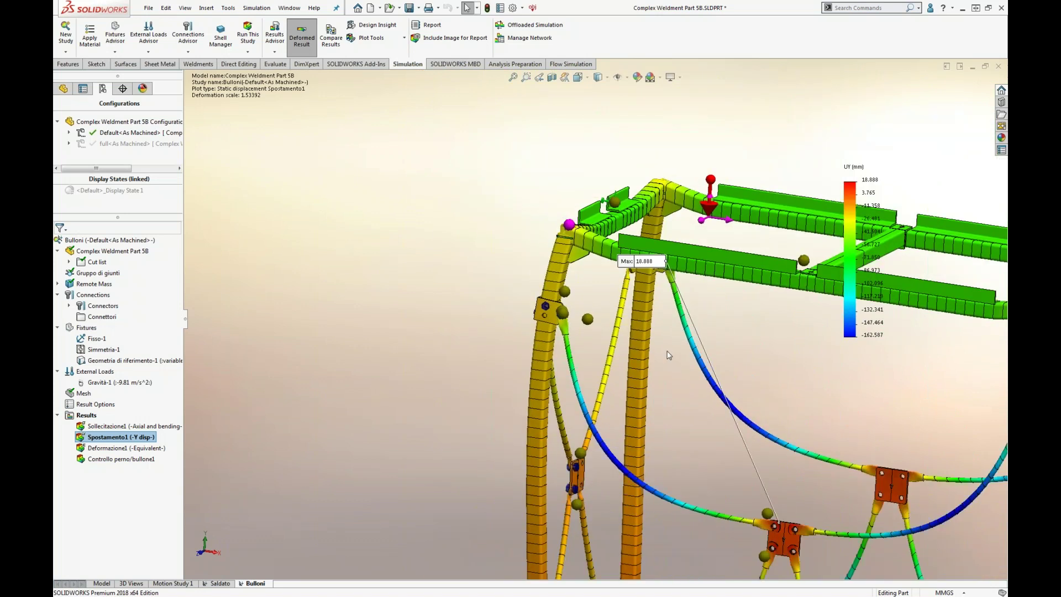
scroll(718, 322, down, 2)
scroll(728, 317, down, 2)
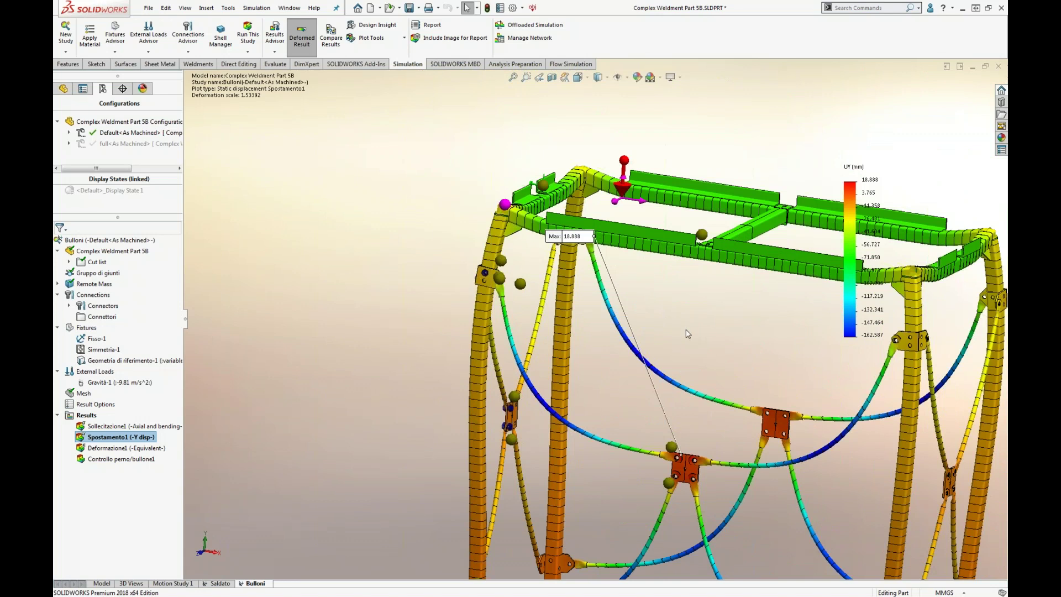
- Review the Y displacement plot's beam profile and symmetric results options without editing them, and view the full deformed table
right_click(118, 438)
click(146, 245)
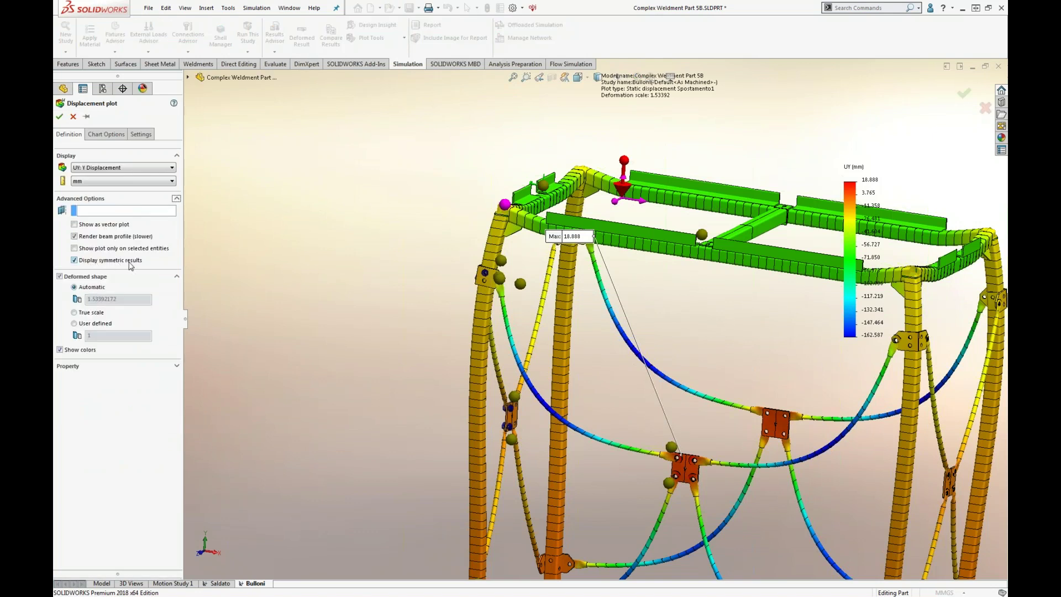
click(73, 117)
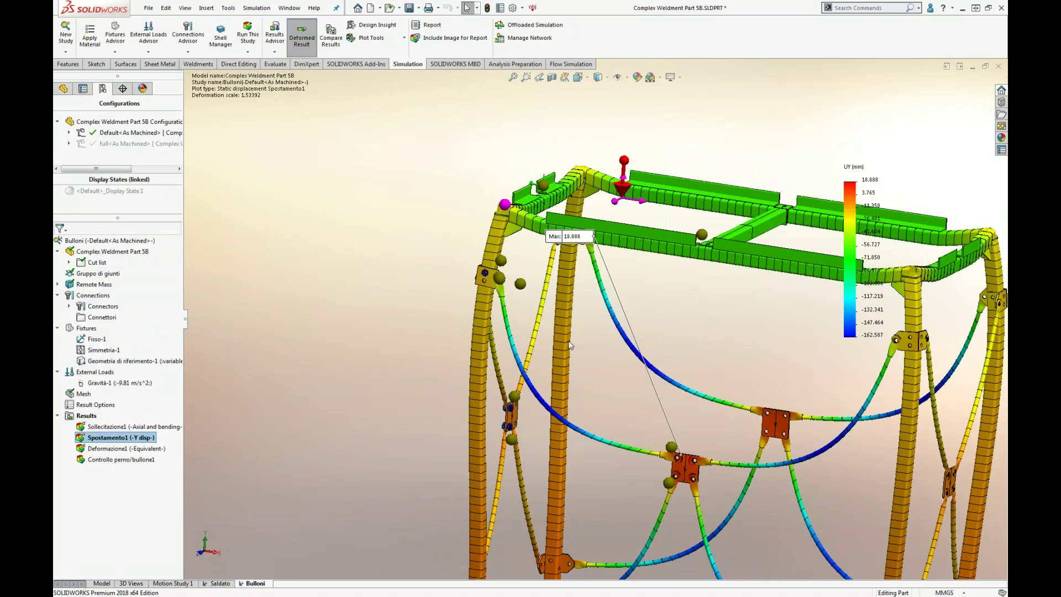
scroll(598, 297, down, 3)
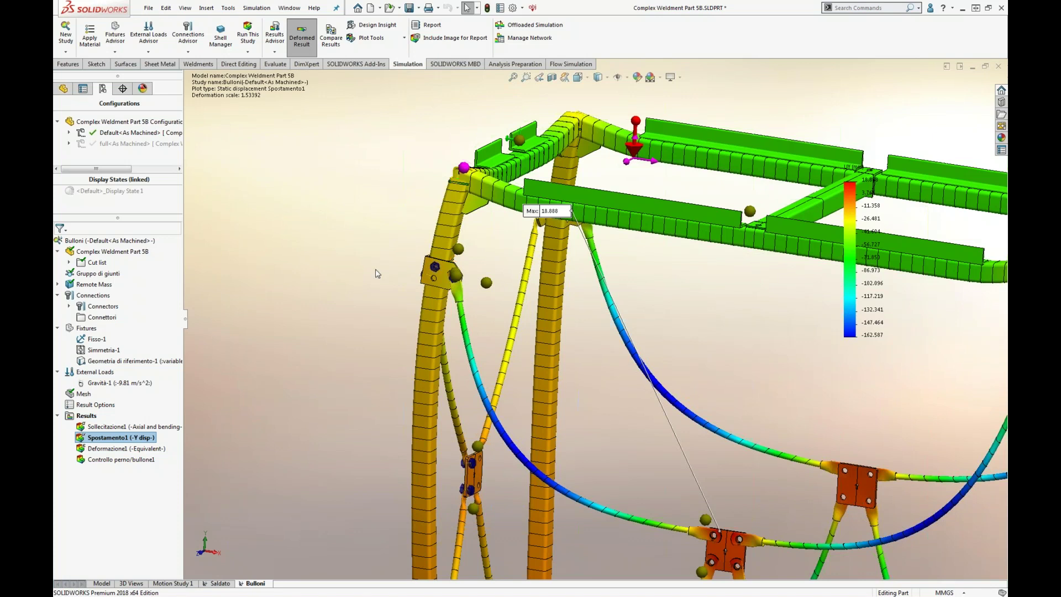
scroll(376, 273, up, 4)
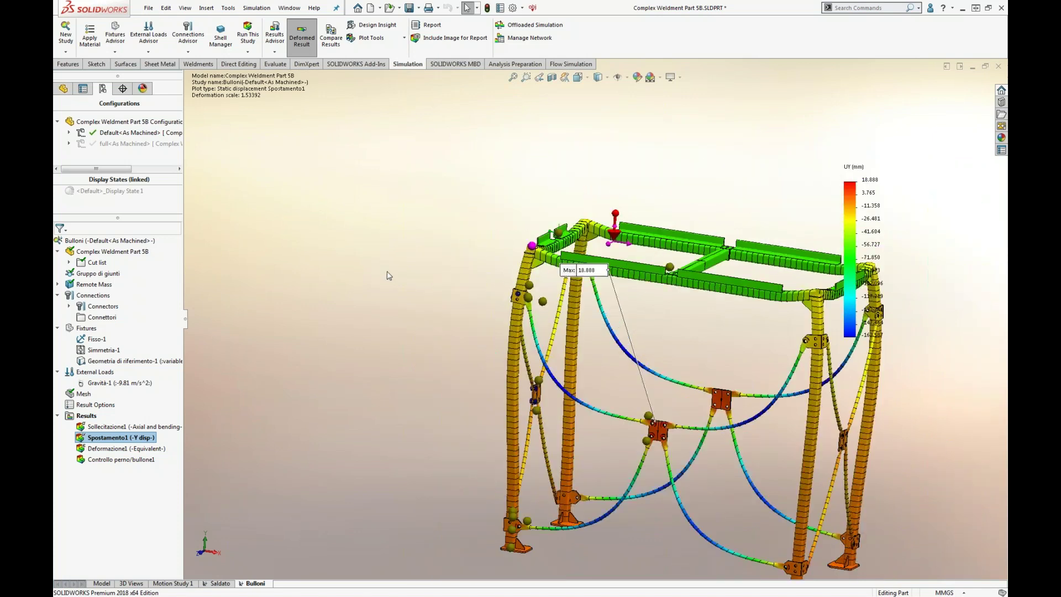
scroll(840, 352, down, 2)
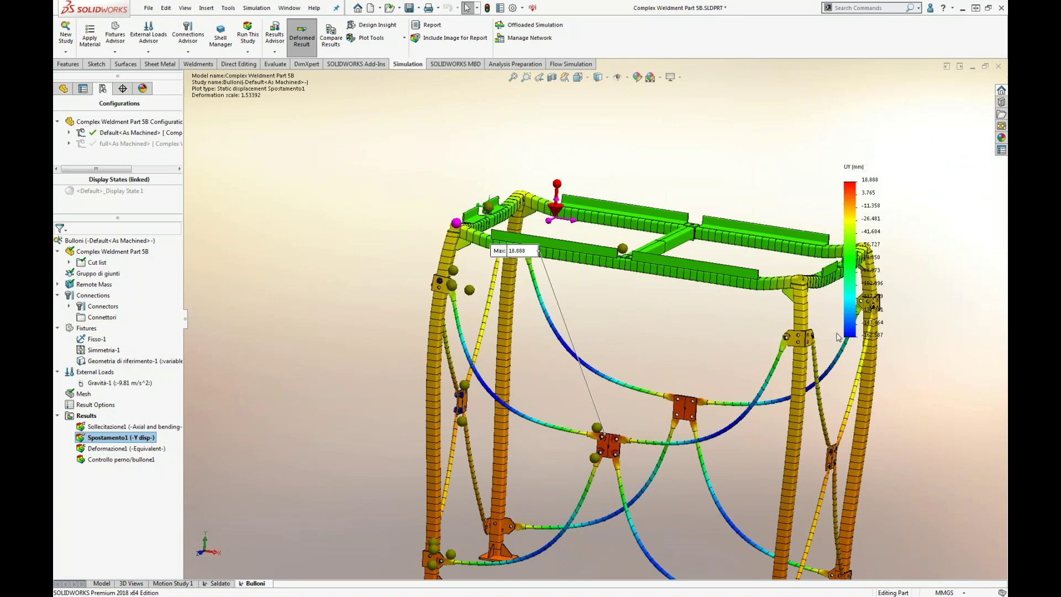
- Close the Complex Weldment Part 5B table, switch to the presentation and advance to the mesh Benefits slide
click(998, 66)
click(518, 314)
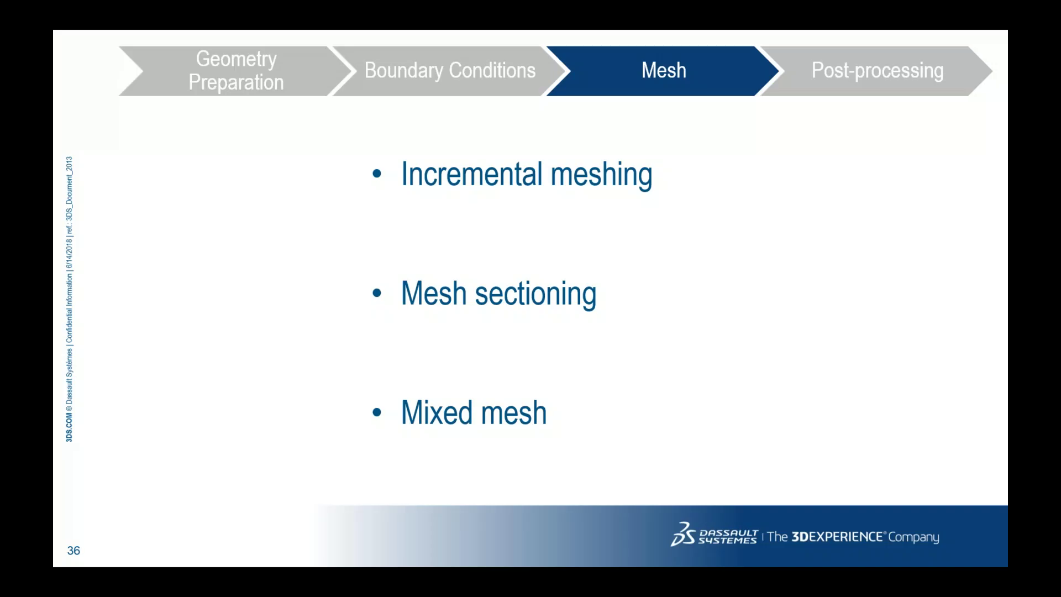
key(Right)
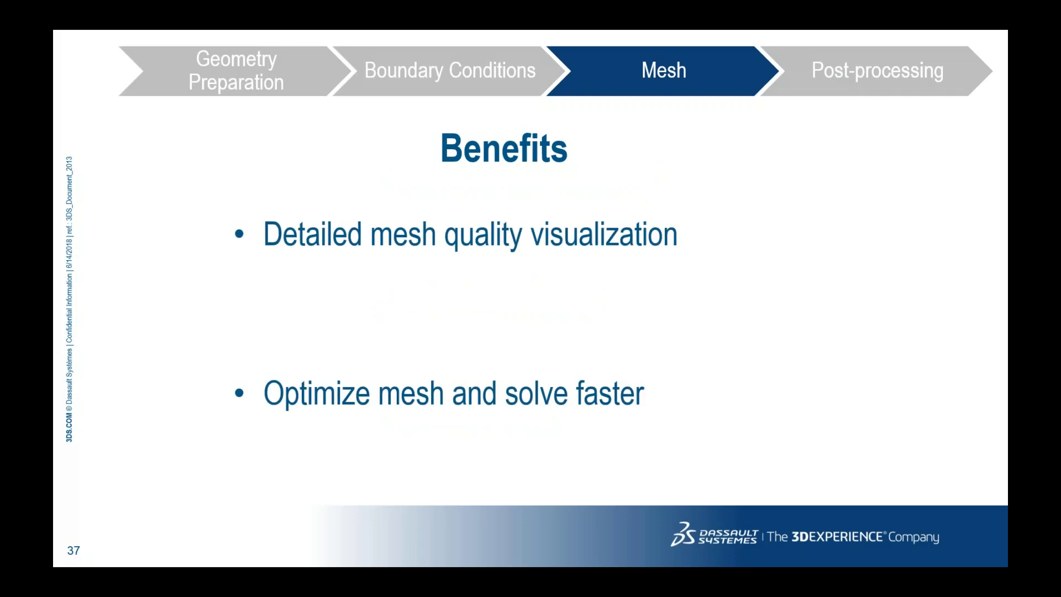
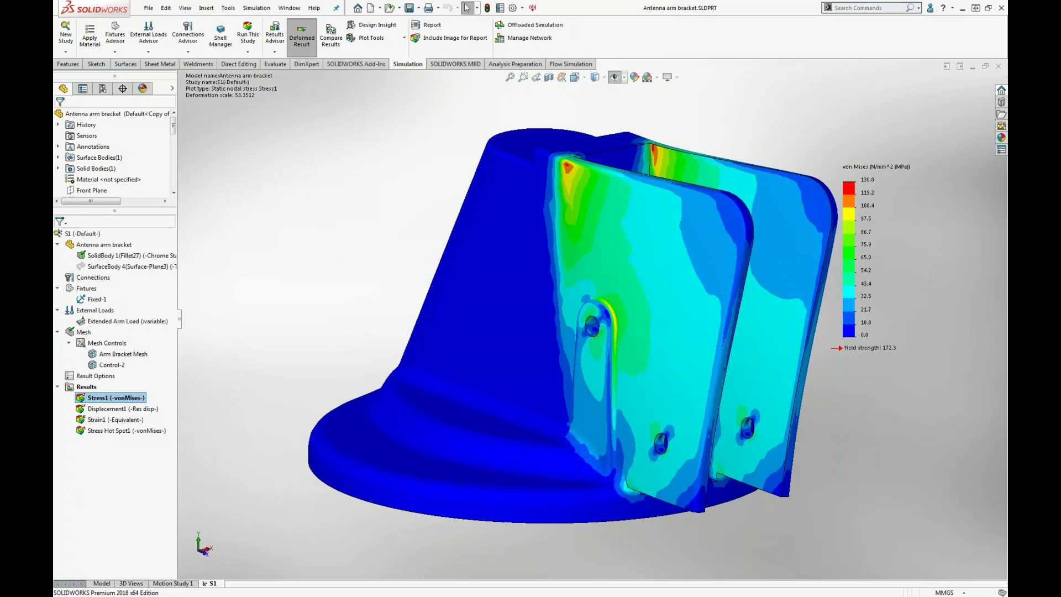
- Run the Stress Hot Spot diagnosis on the antenna arm bracket results with a sensitivity factor of 70 and Node Values included
middle_drag(651, 235, 772, 177)
scroll(772, 177, down, 2)
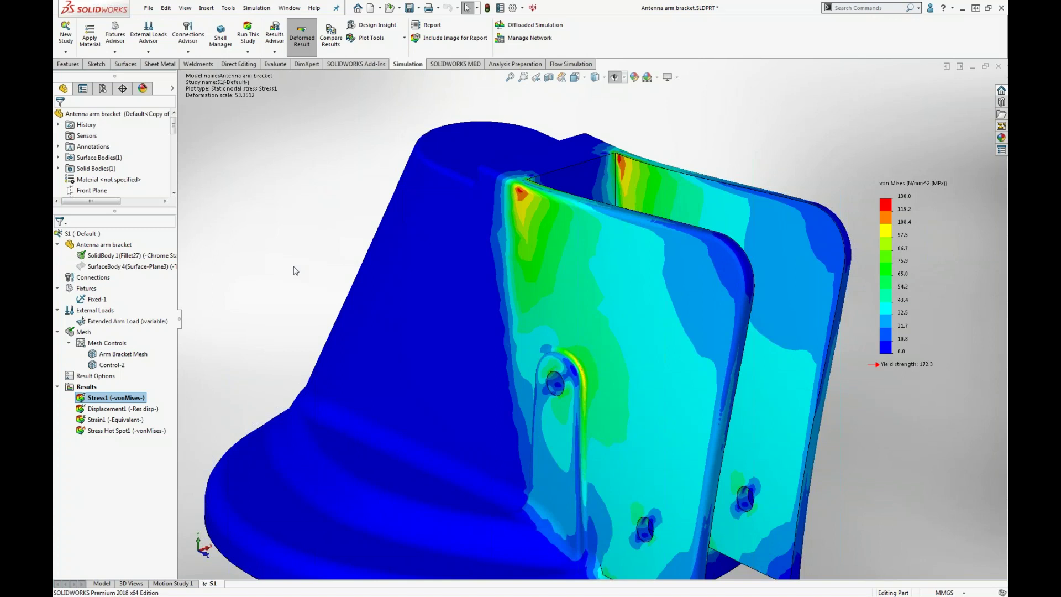
right_click(114, 399)
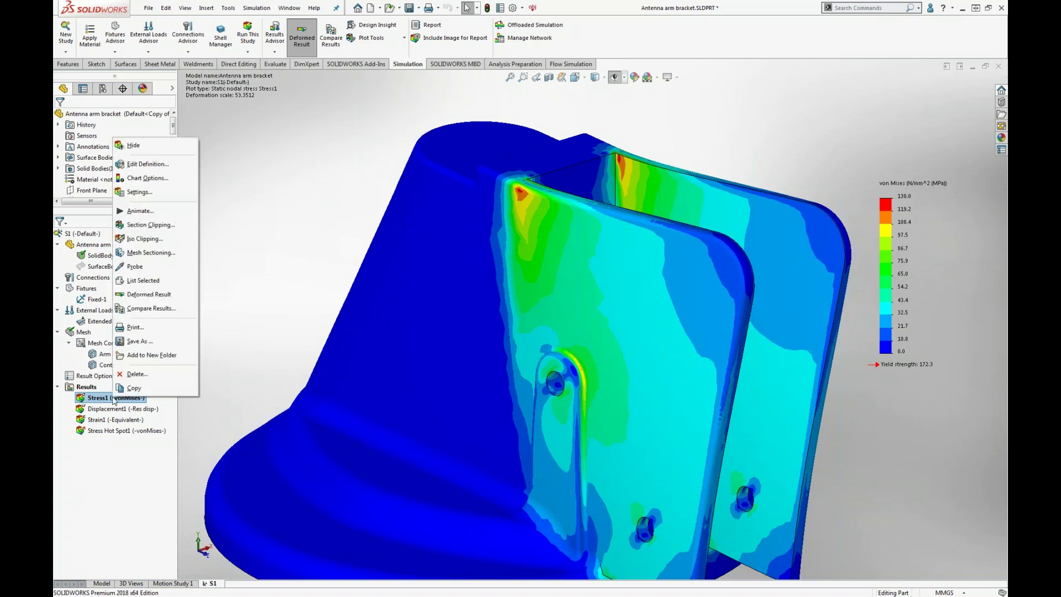
click(86, 387)
right_click(87, 387)
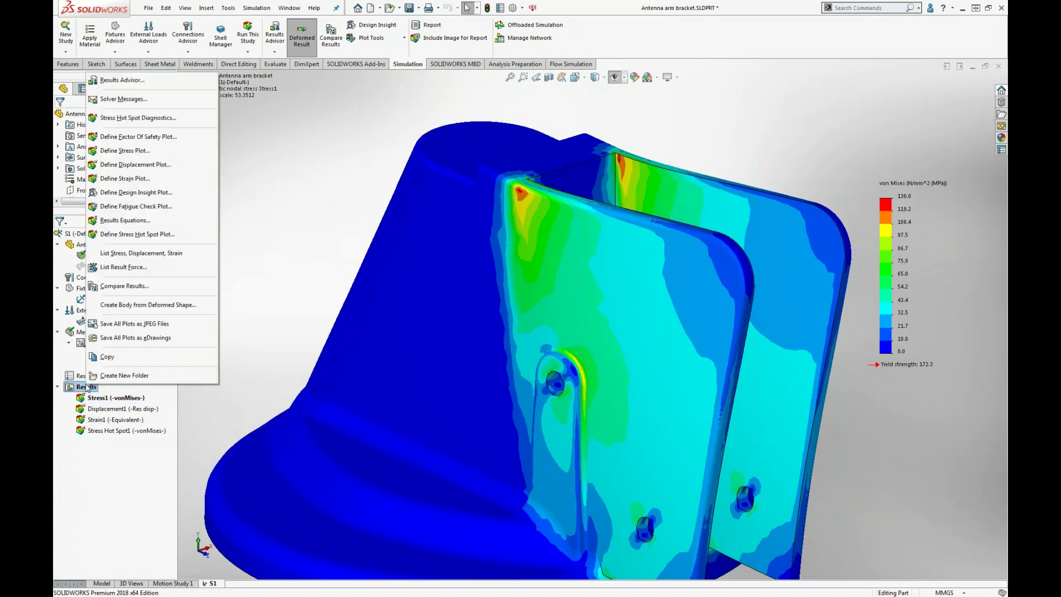
click(143, 118)
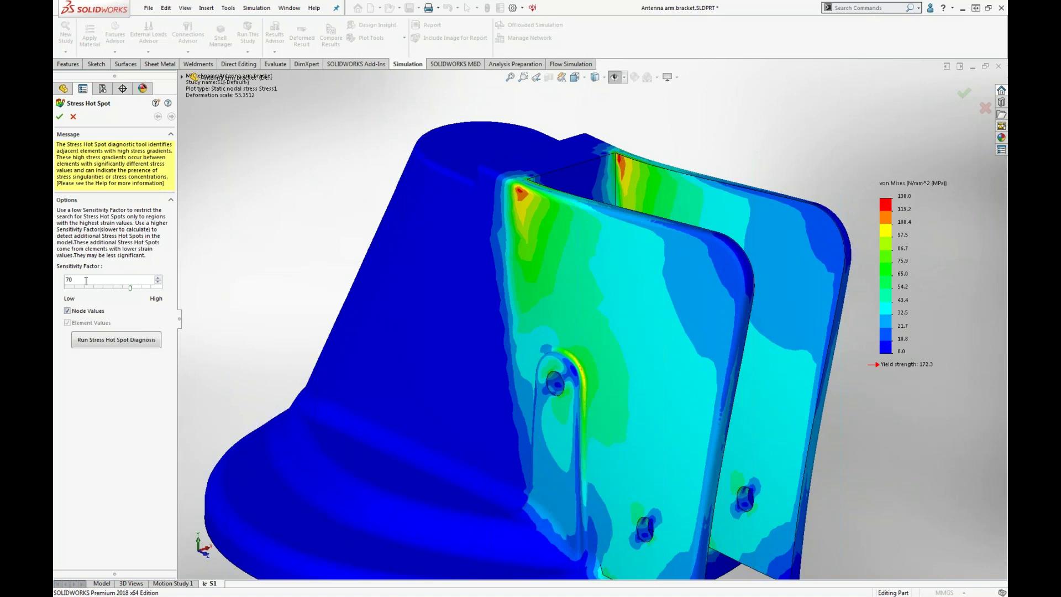
drag(130, 287, 86, 288)
drag(87, 288, 131, 296)
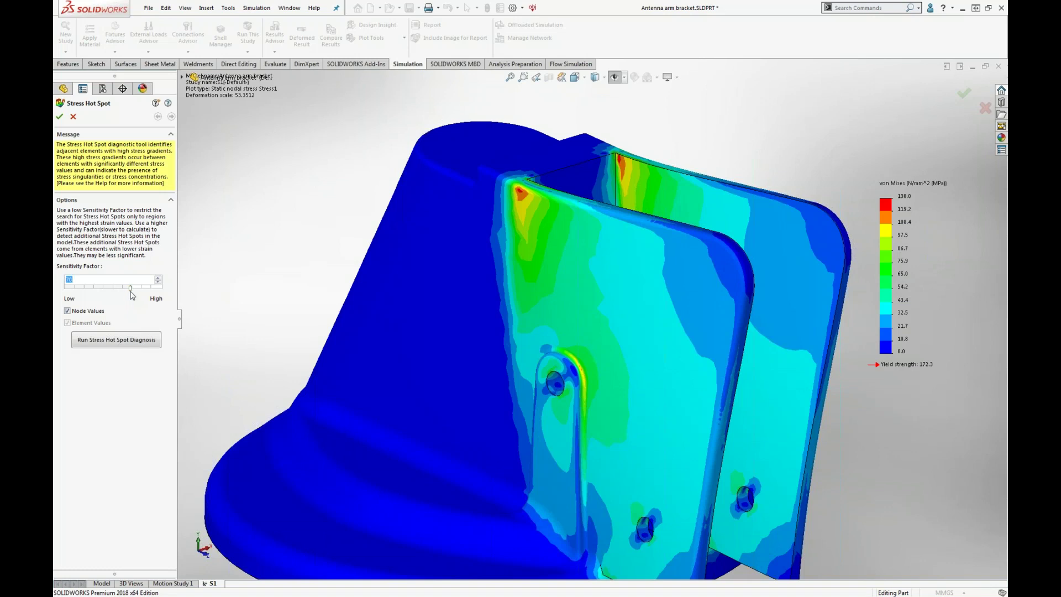
click(124, 345)
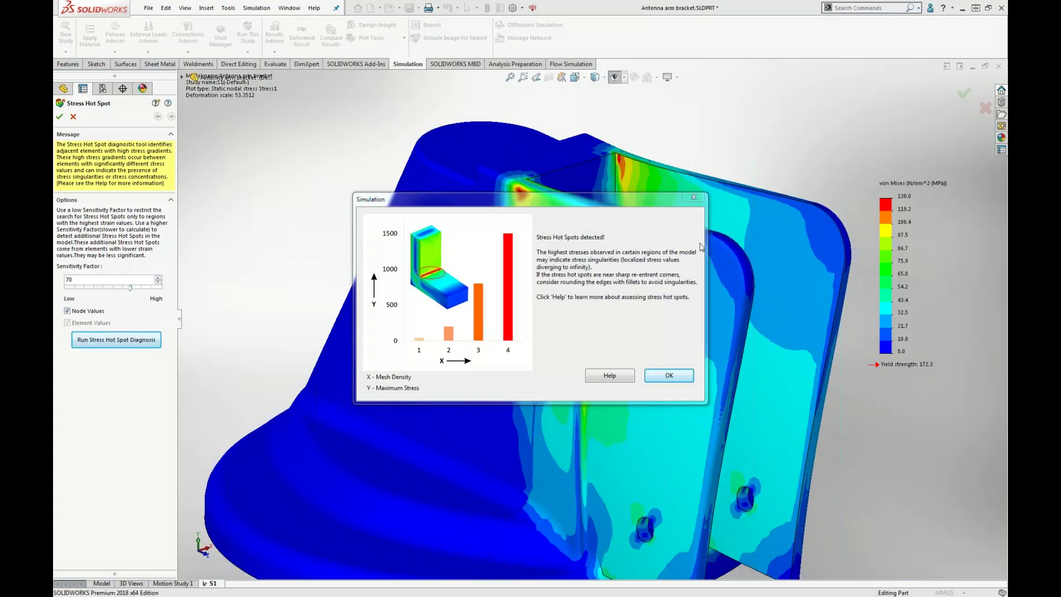
click(681, 376)
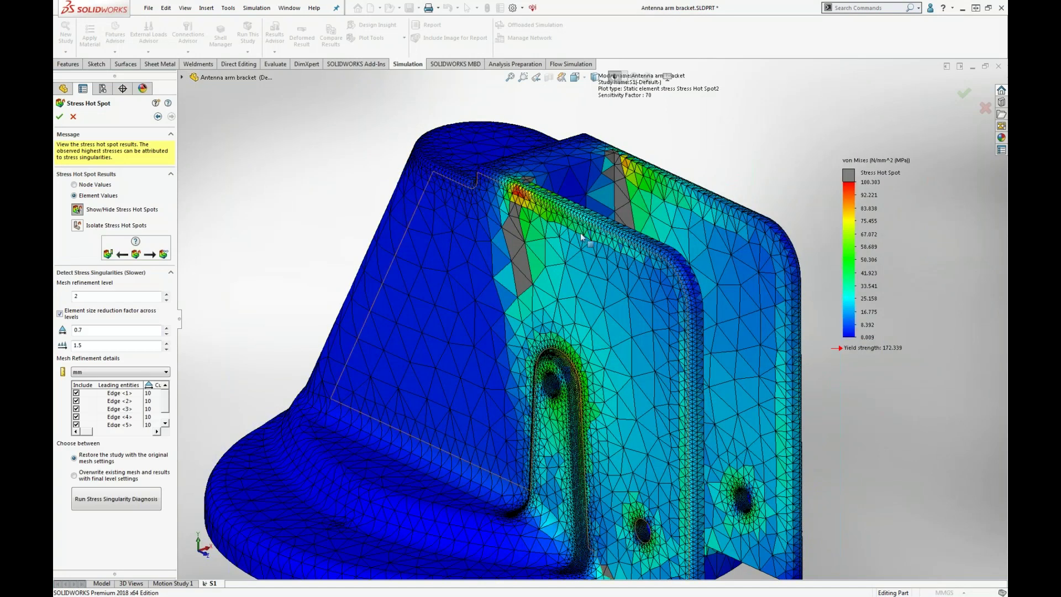
- Examine the grey hot spot elements on the bracket's side plates and the stress around the fillet above the upper hole
middle_drag(578, 237, 609, 193)
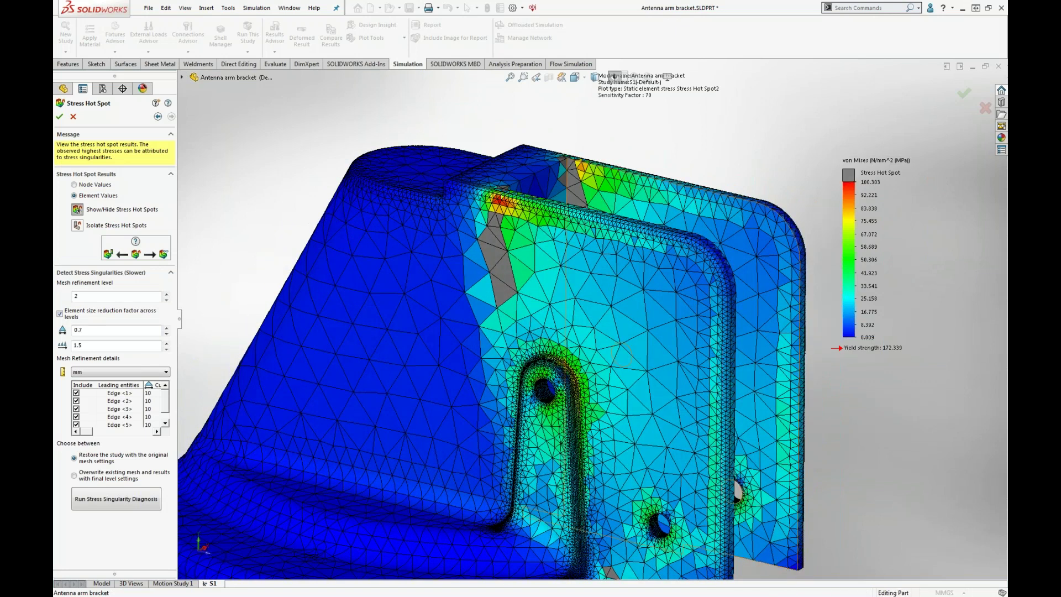
middle_drag(618, 260, 730, 336)
scroll(625, 343, down, 8)
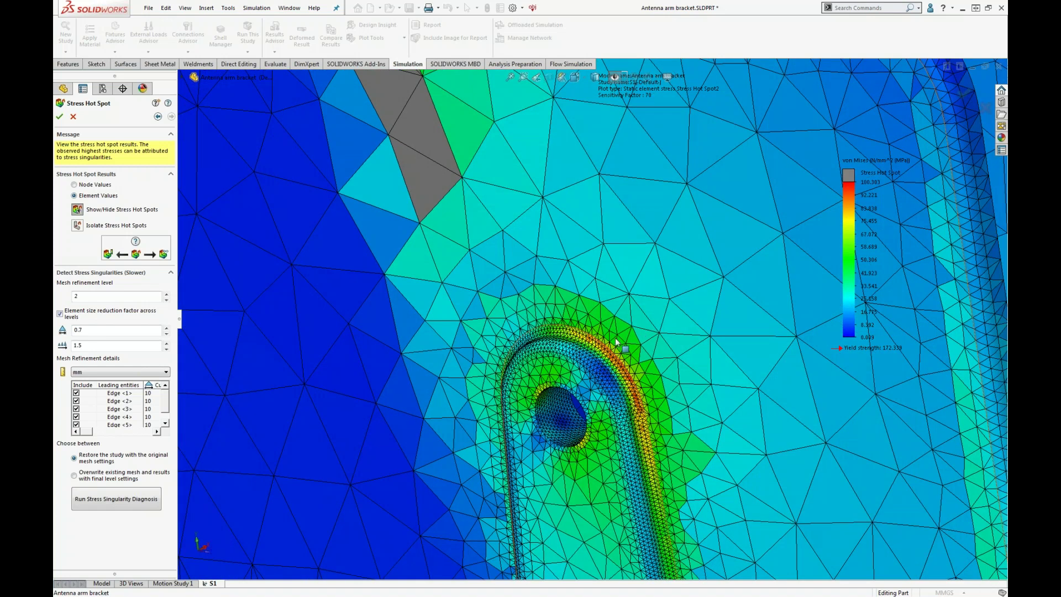
scroll(611, 357, up, 6)
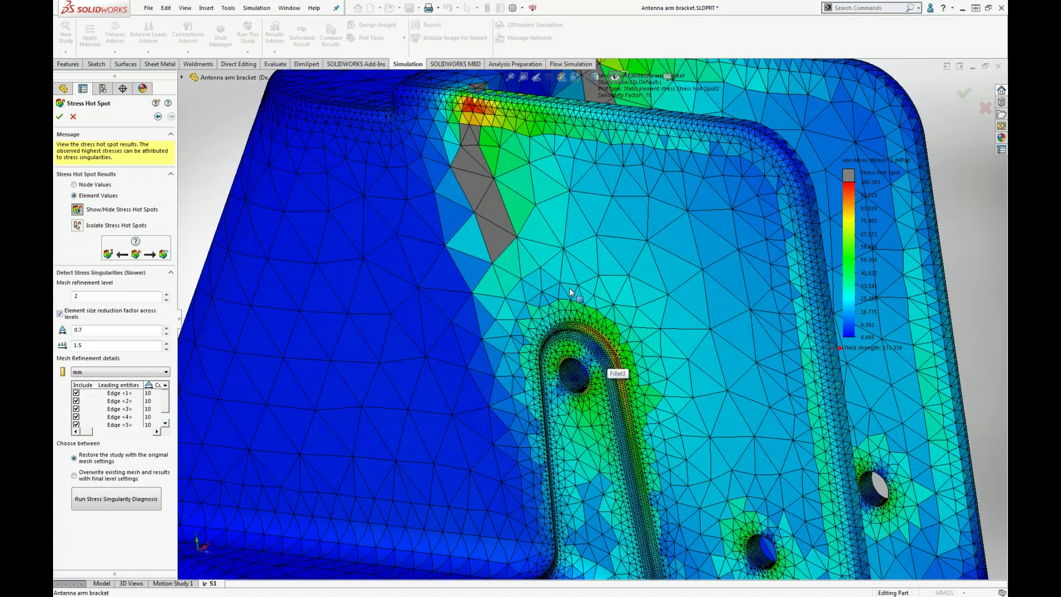
middle_drag(563, 267, 567, 269)
scroll(525, 157, down, 3)
middle_drag(638, 239, 594, 192)
scroll(592, 192, down, 1)
scroll(591, 194, up, 2)
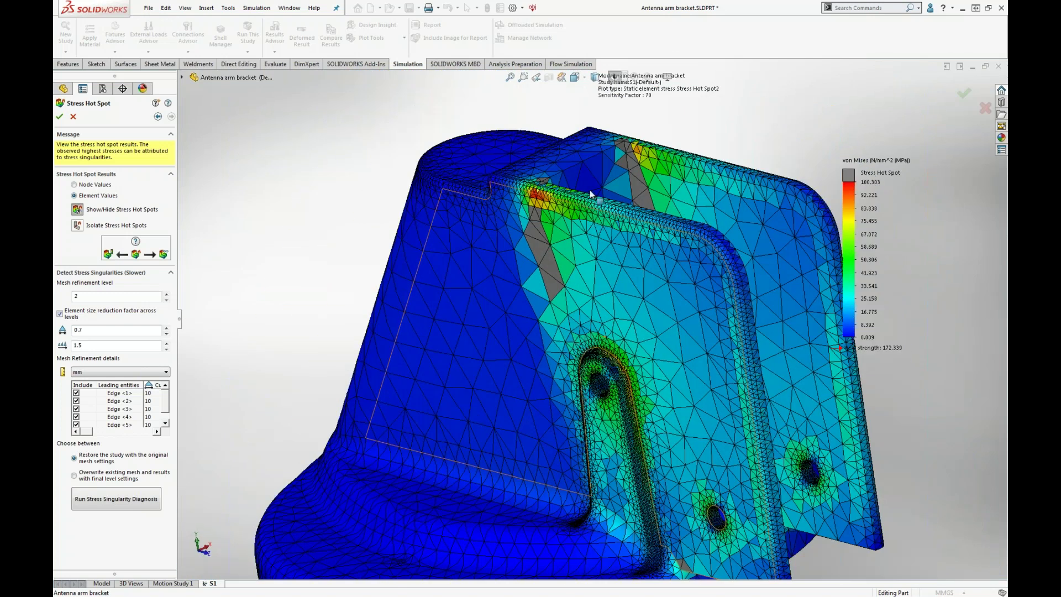
scroll(590, 194, down, 1)
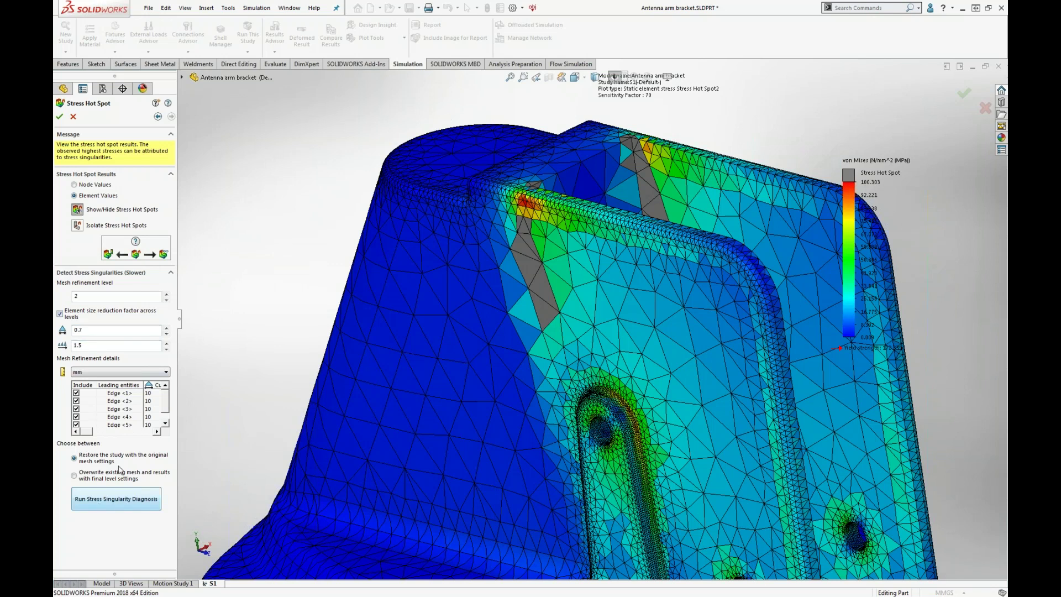
- Run the stress singularity diagnosis on all leading edges with mesh refinement level 2, size reduction factor 0.7 and growth ratio 1.5
click(114, 294)
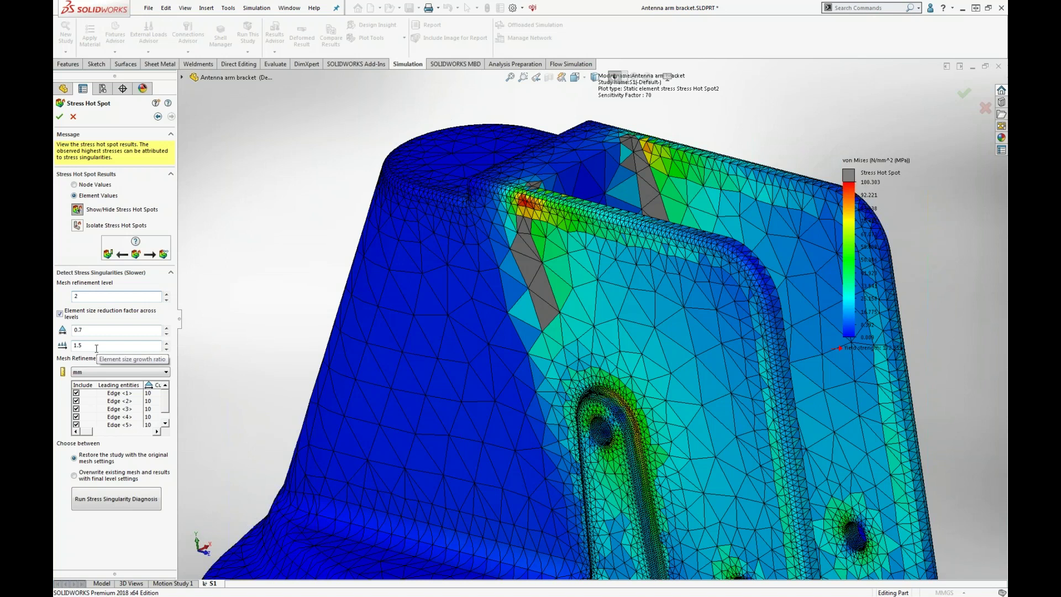
click(113, 394)
click(115, 401)
click(116, 409)
click(114, 416)
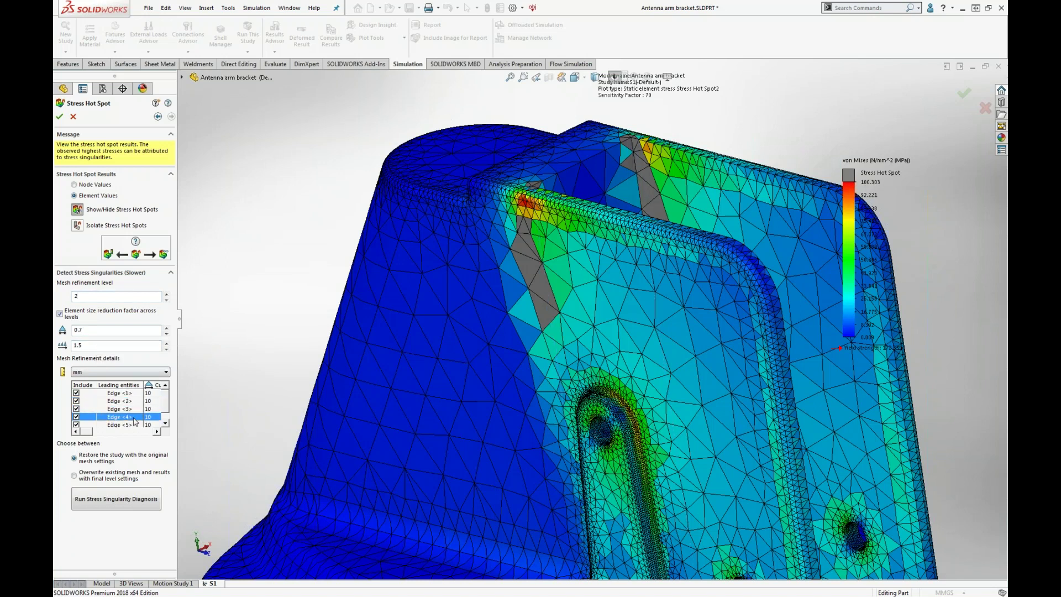
scroll(165, 412, down, 1)
click(116, 499)
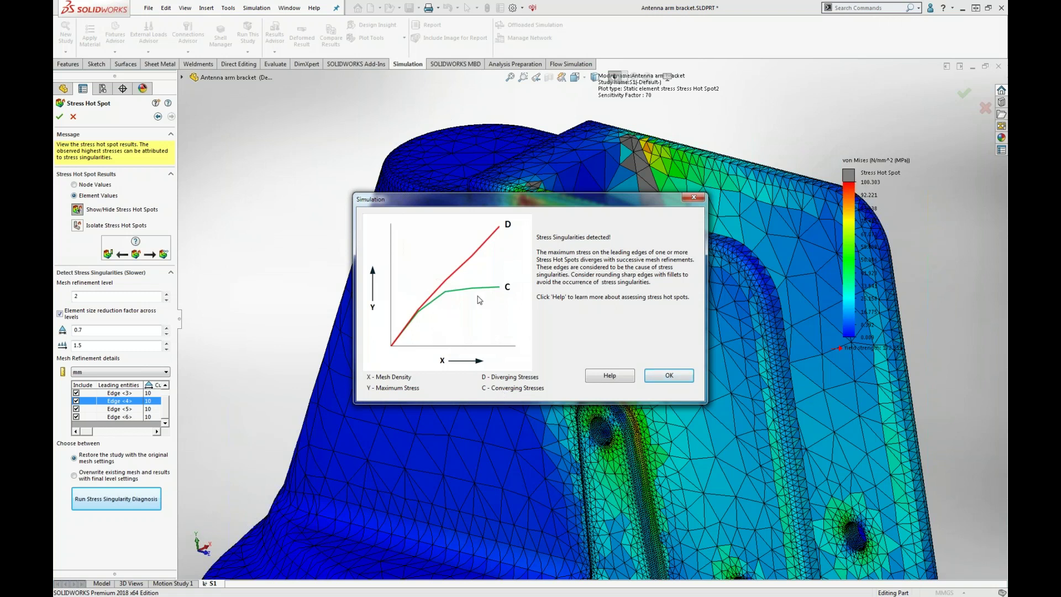
click(669, 375)
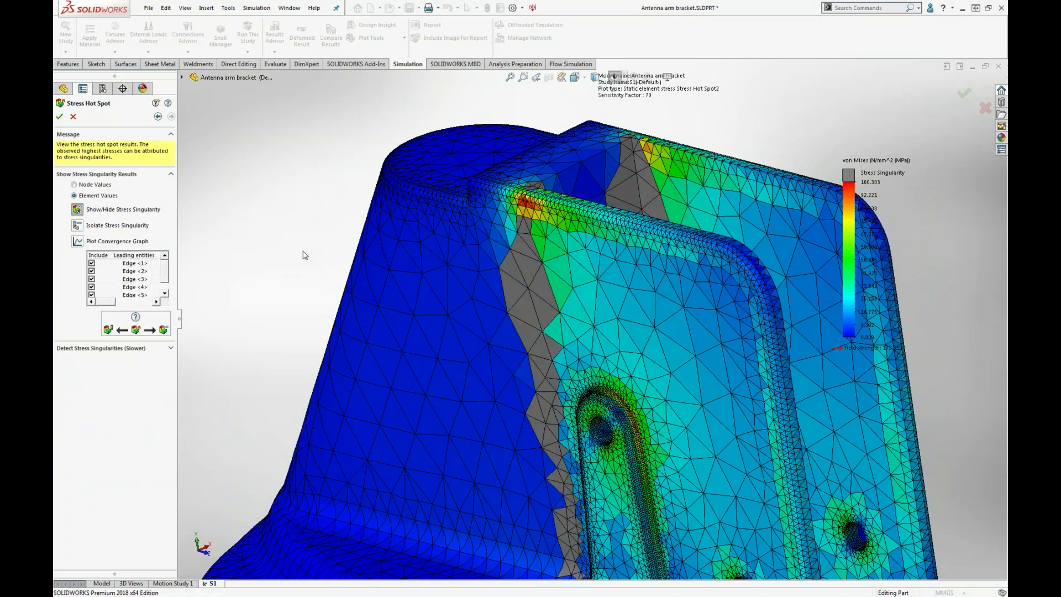
- Plot the convergence graph of the leading edges, enlarge it to compare the stress curves across refinement levels, and close it
click(77, 243)
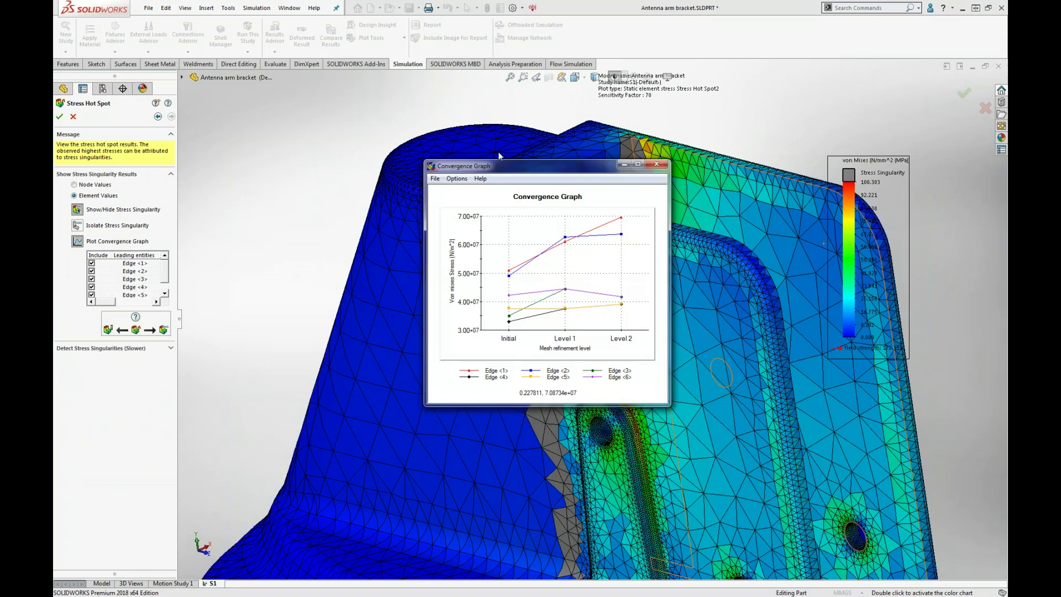
drag(557, 167, 334, 122)
drag(446, 360, 843, 534)
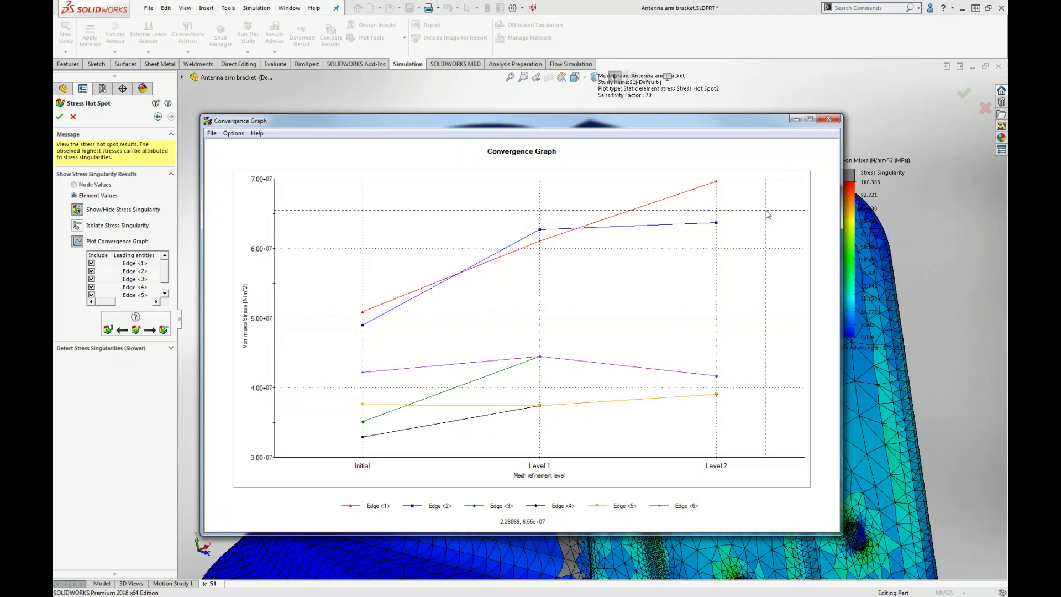
click(829, 119)
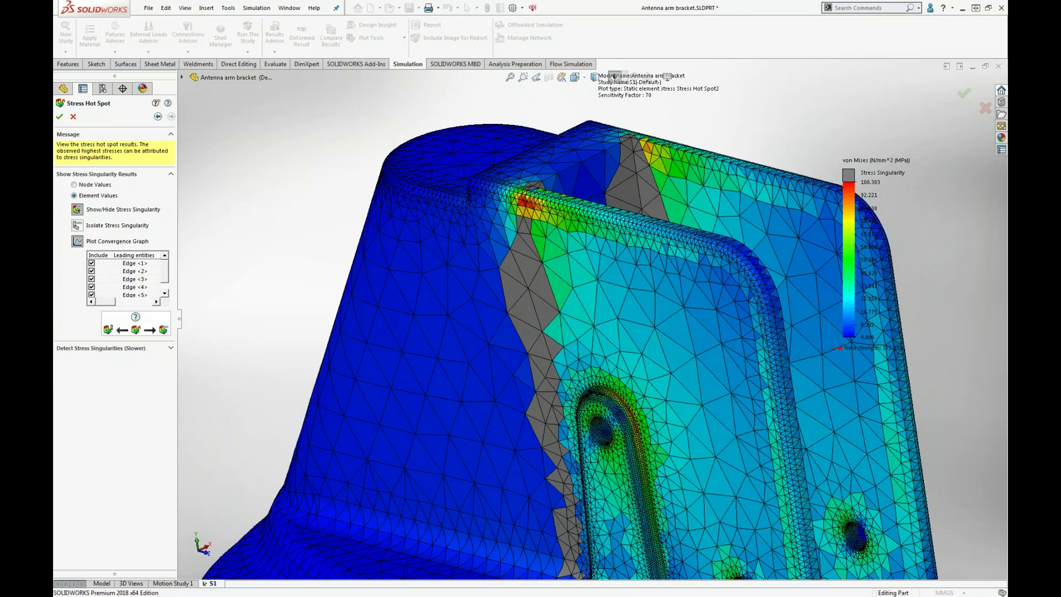
- Highlight leading Edge <1> on the model and examine where it runs between the bracket's two side plates
click(134, 263)
middle_drag(504, 250, 448, 227)
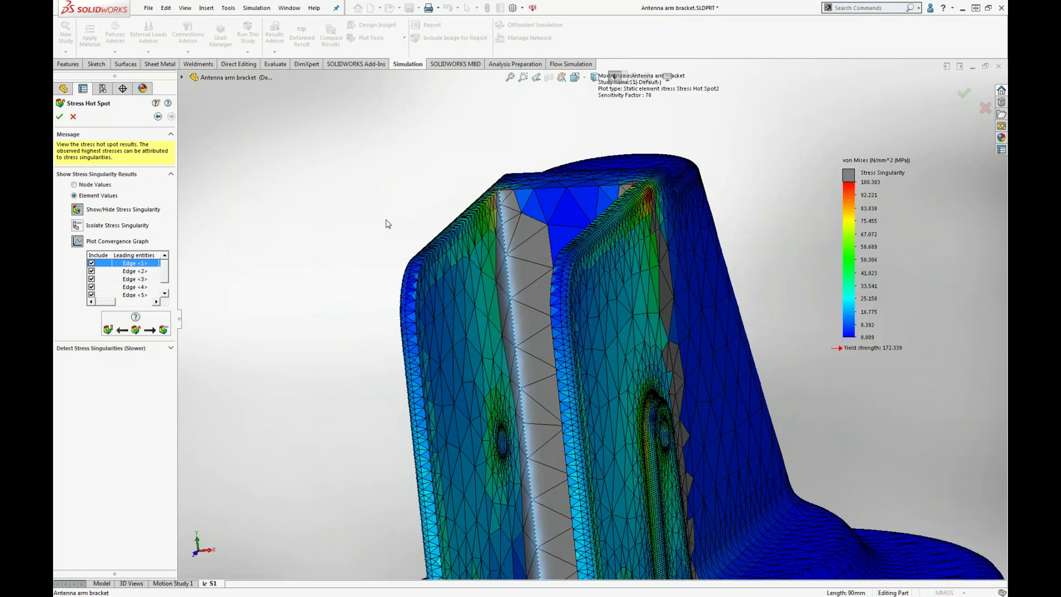
click(366, 216)
middle_drag(363, 218, 383, 312)
scroll(421, 290, up, 3)
scroll(421, 293, up, 3)
scroll(331, 397, down, 4)
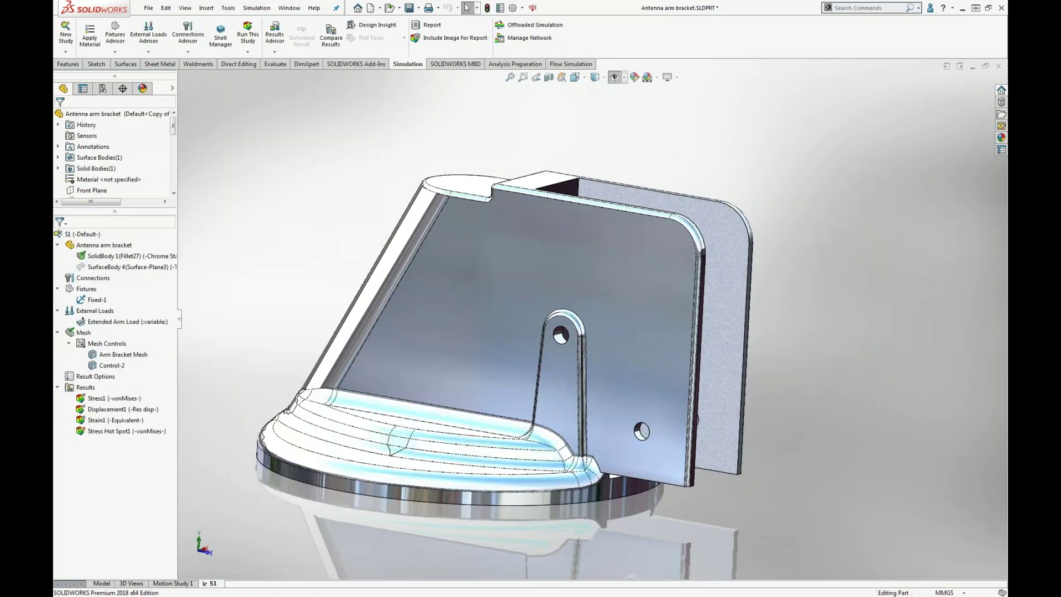
- Close the antenna arm bracket part without saving the changes
click(999, 66)
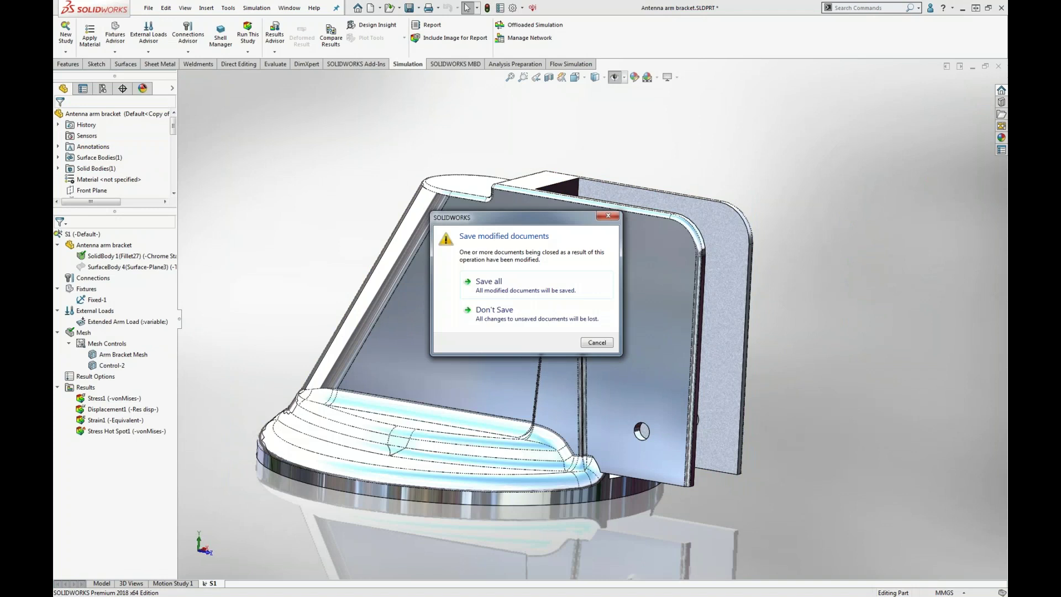
click(487, 315)
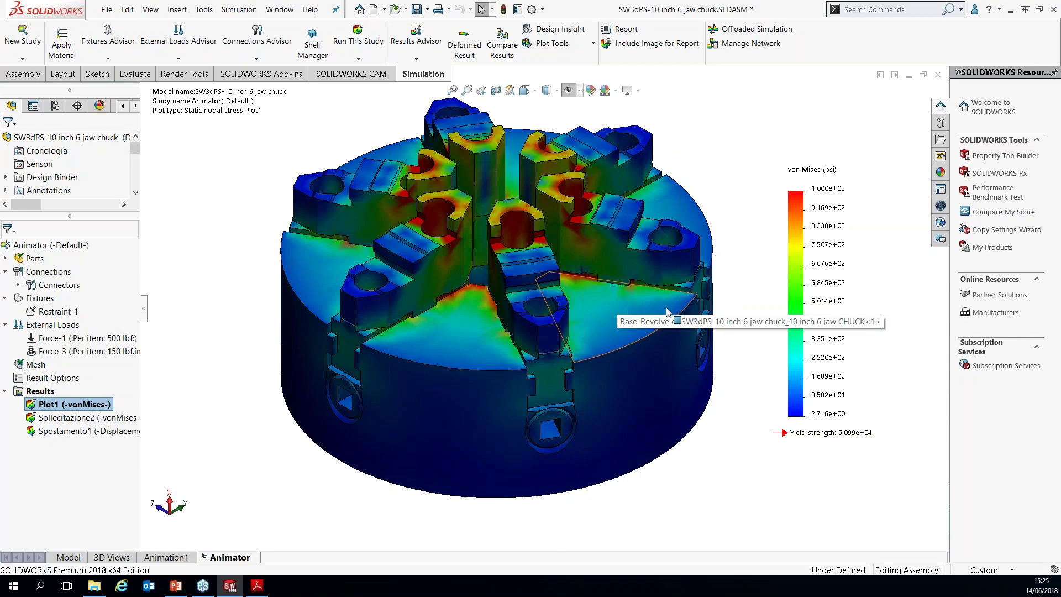
- Define a von Mises stress plot in N/mm^2 (MPa) for the 6 jaw chuck, shown only on one selected top jaw
middle_drag(582, 229, 604, 362)
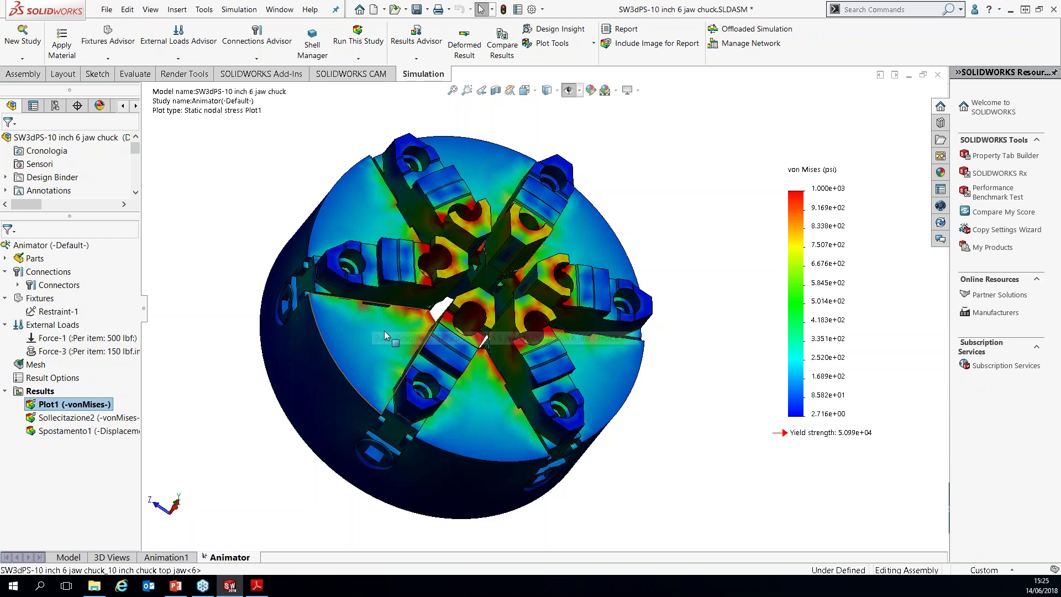
right_click(41, 391)
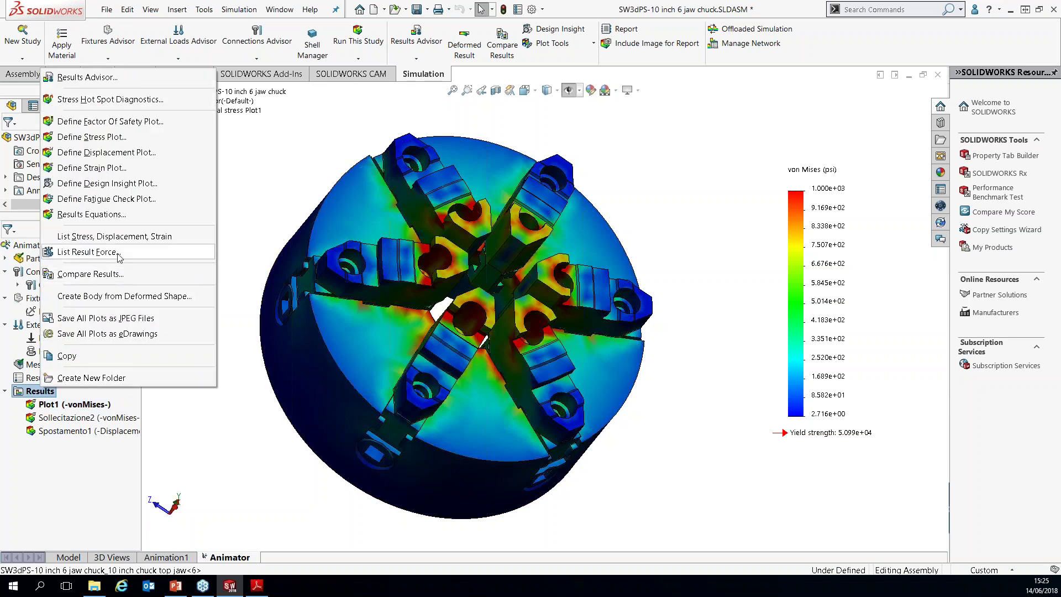
click(122, 138)
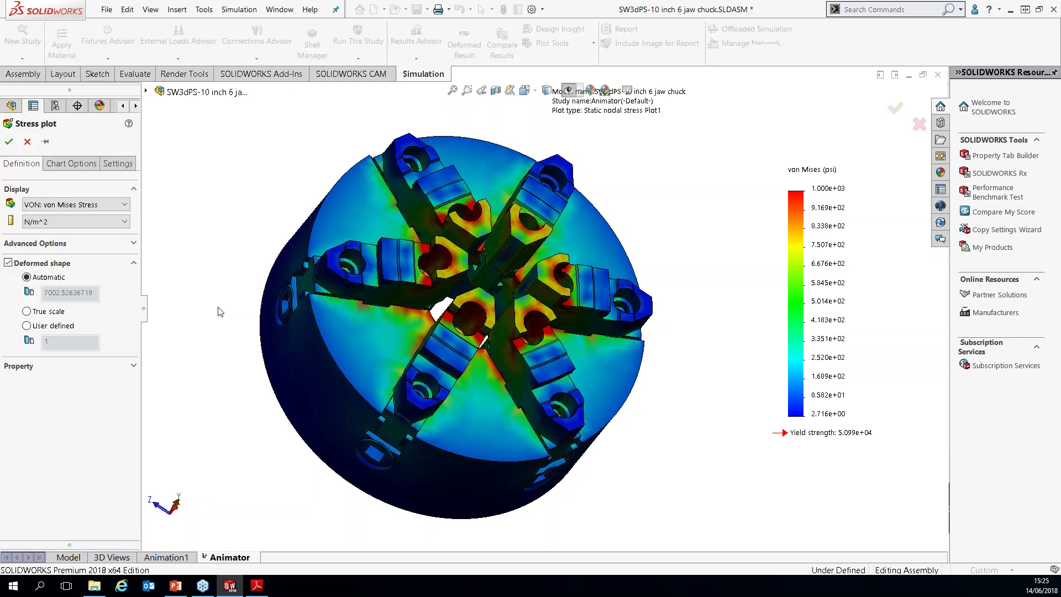
click(66, 224)
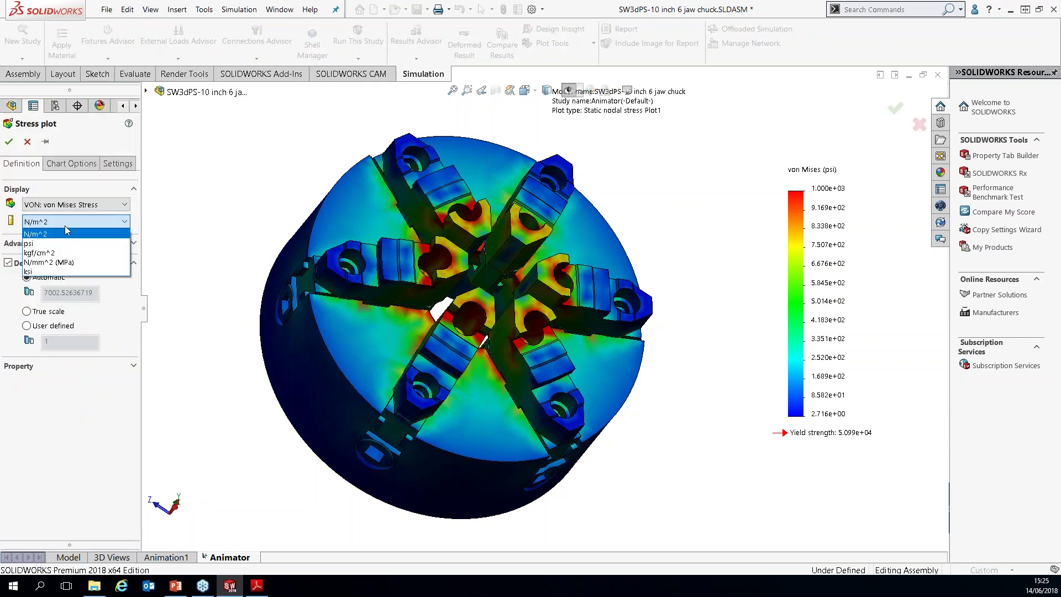
click(52, 236)
click(48, 244)
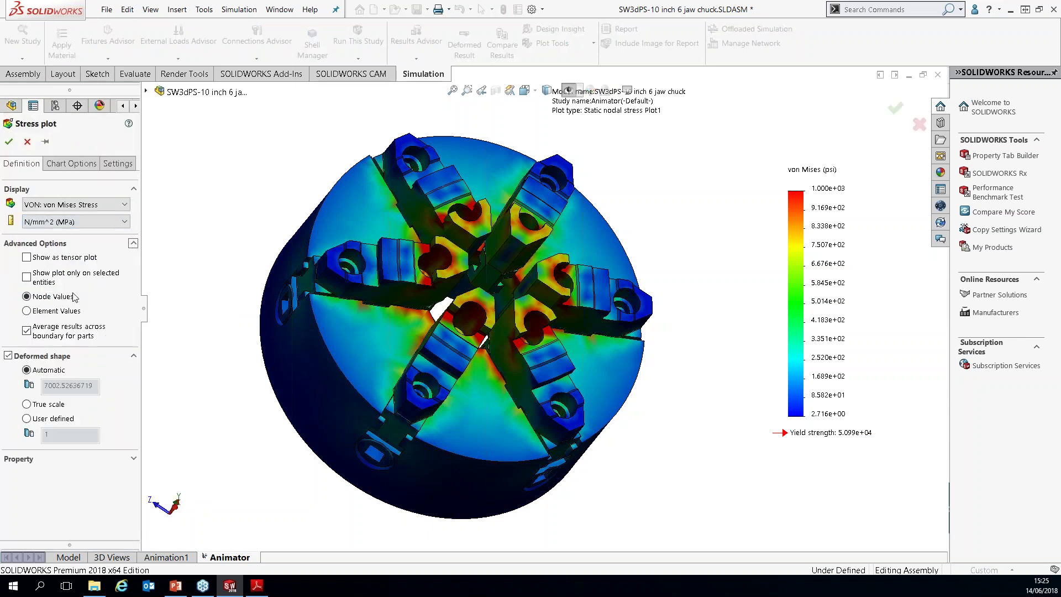
click(47, 279)
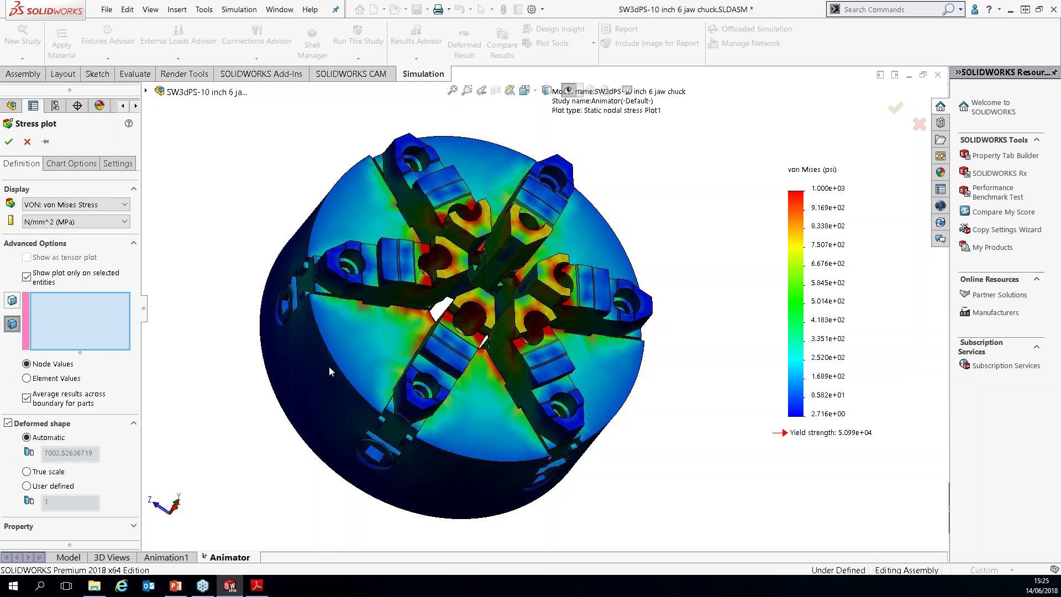
click(360, 274)
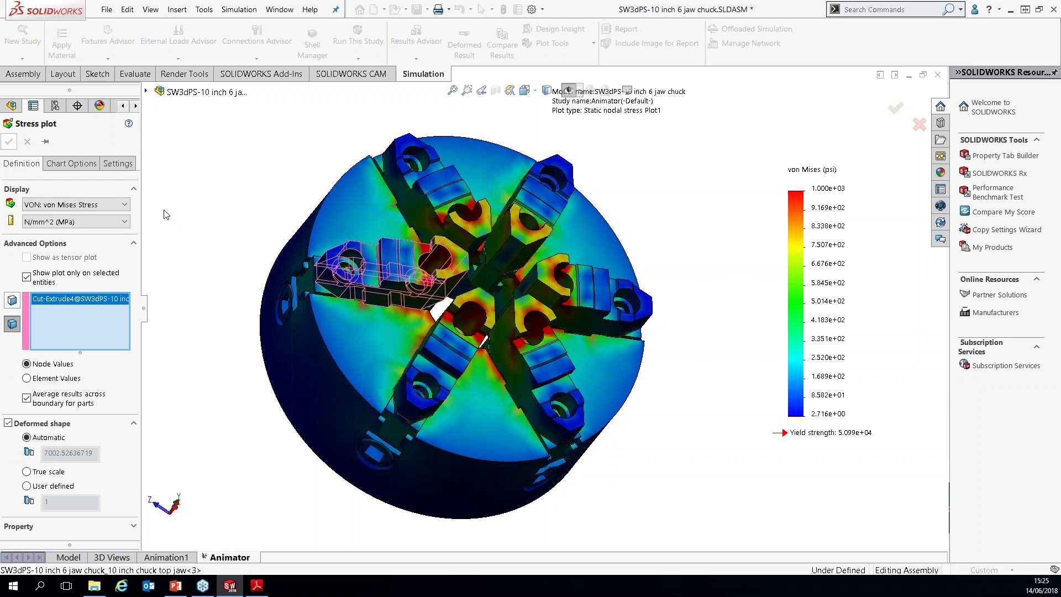
click(9, 143)
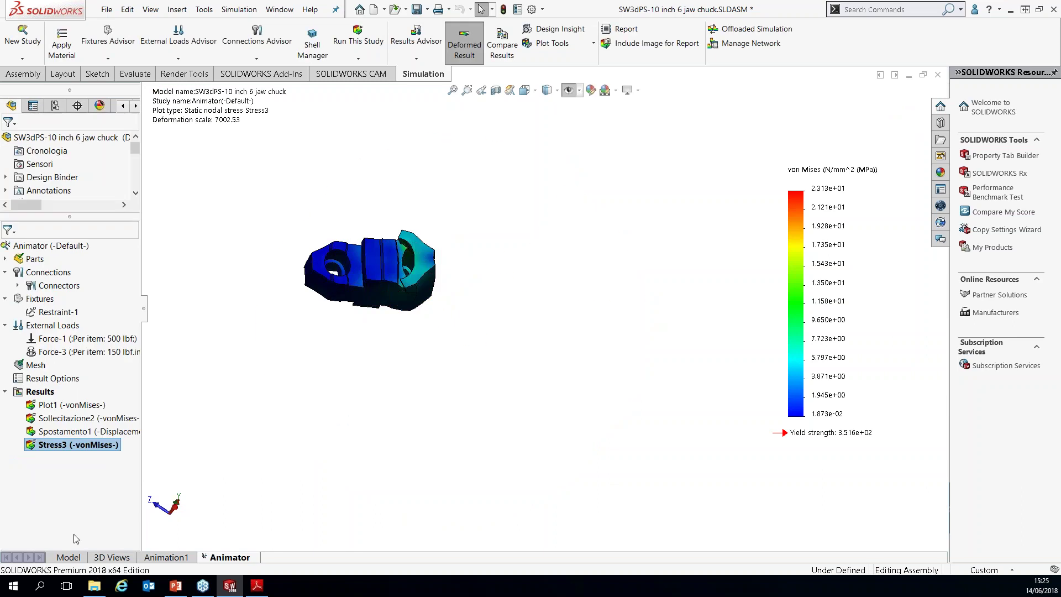
- Return to the chuck model and overlay the Spostamento1 displacement result using Simulation Display in Design Guidance mode
click(67, 558)
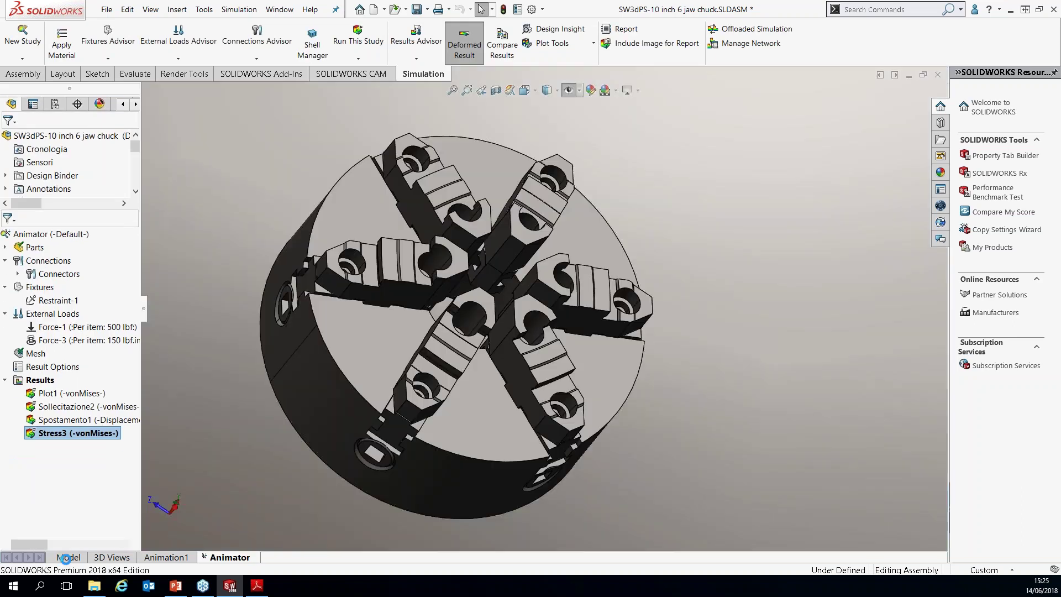
click(639, 91)
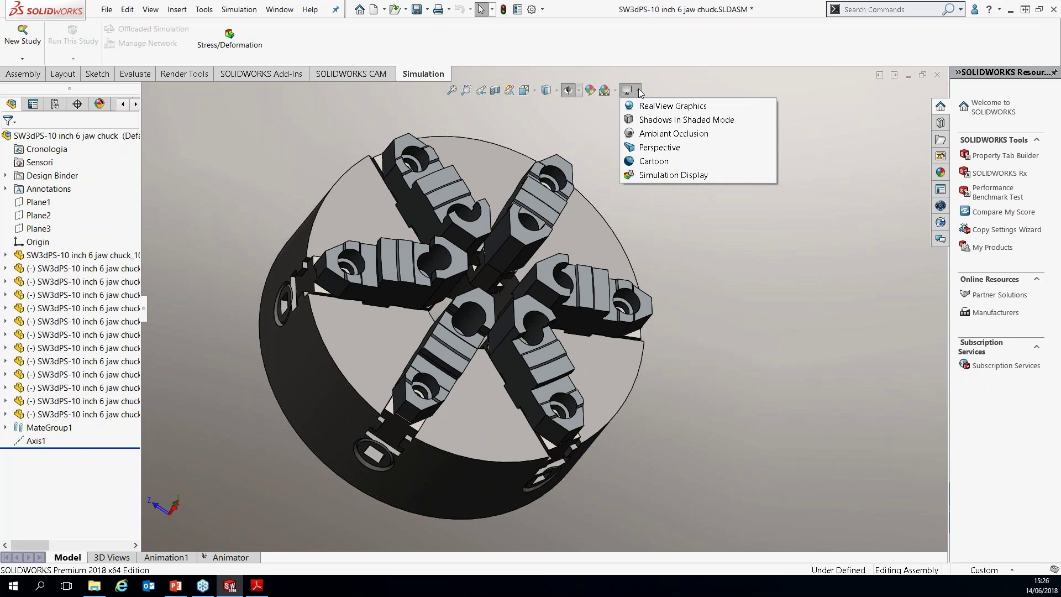
click(718, 174)
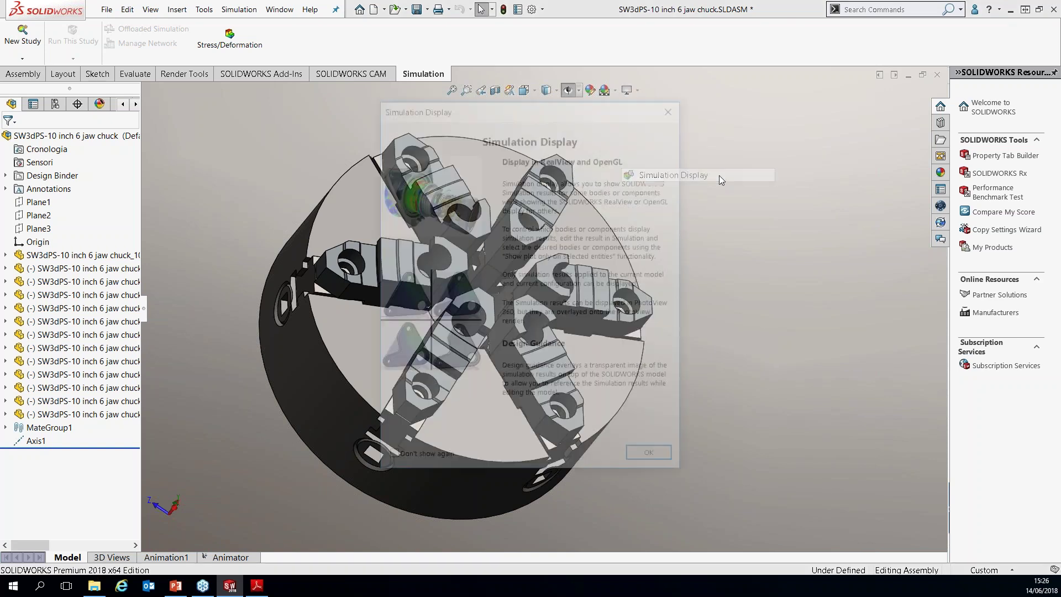
click(660, 463)
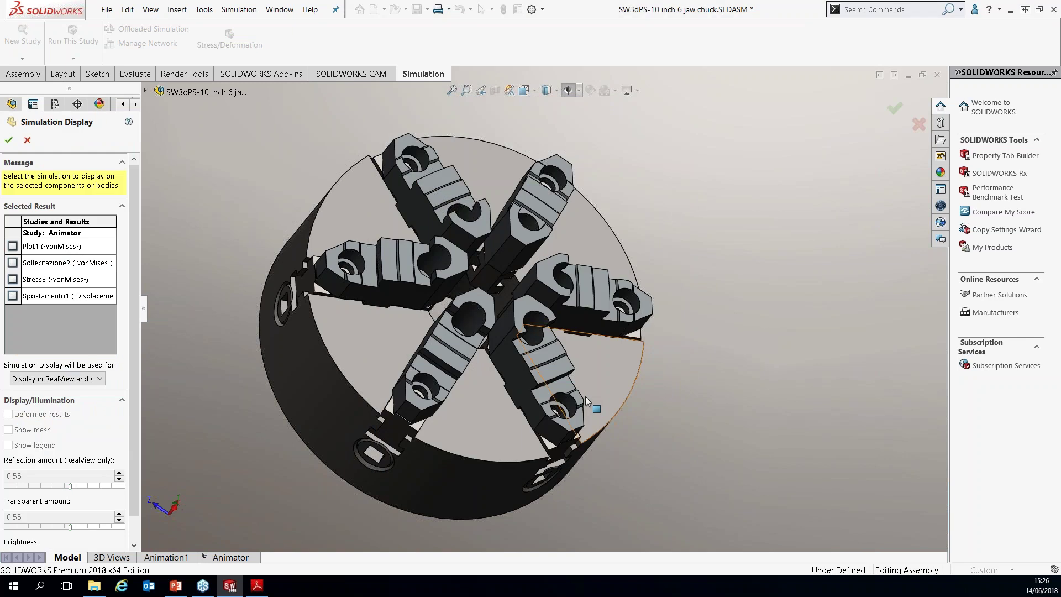
click(88, 380)
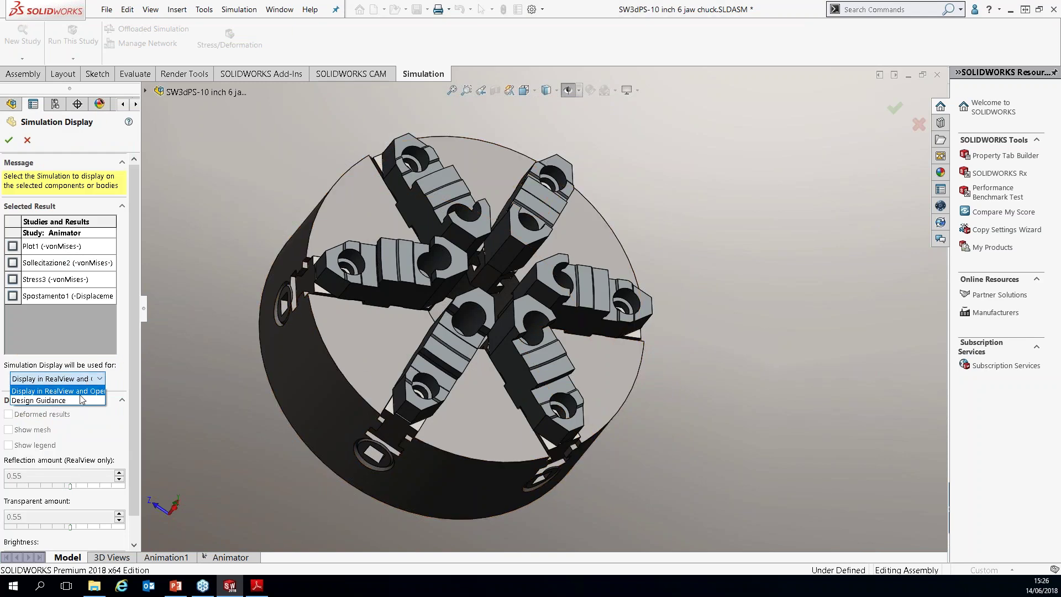
click(85, 396)
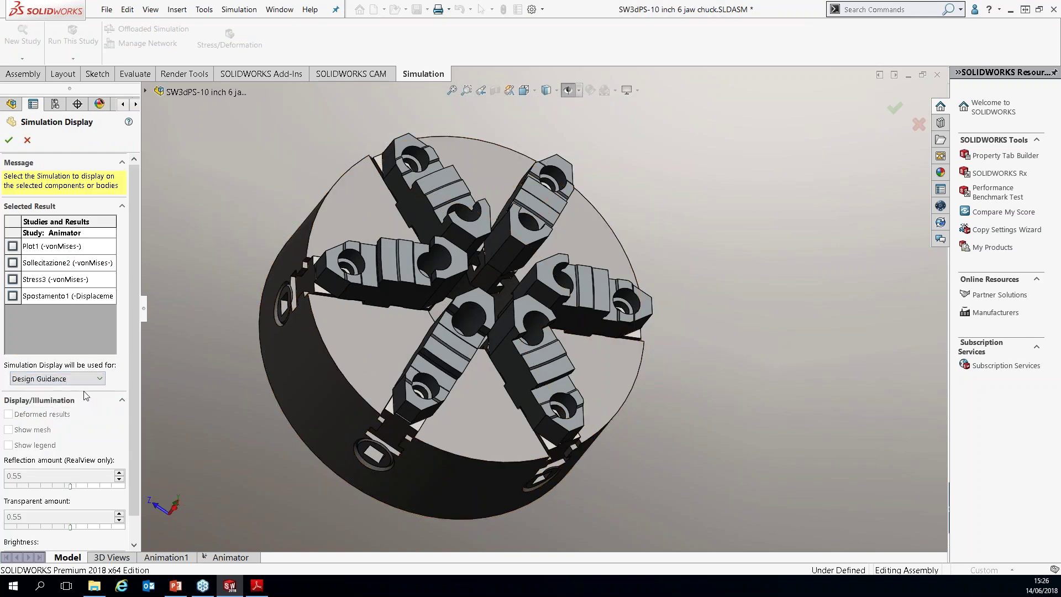
click(12, 296)
click(544, 360)
middle_drag(595, 403, 351, 346)
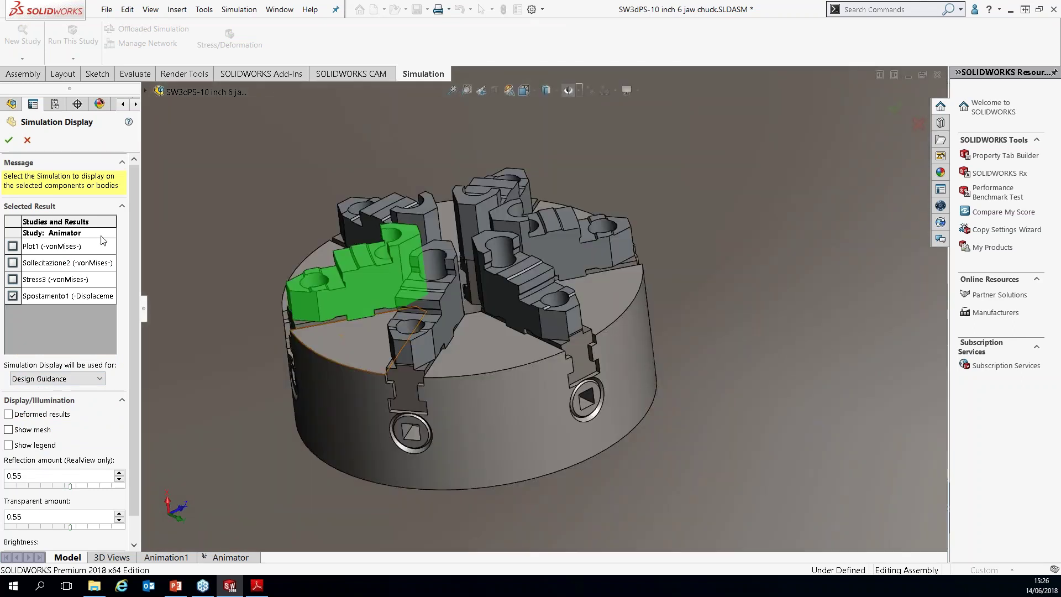
click(9, 142)
- Examine the jaw overlay up close, preview its deformed results in Simulation Display, and cancel the change
scroll(387, 267, down, 5)
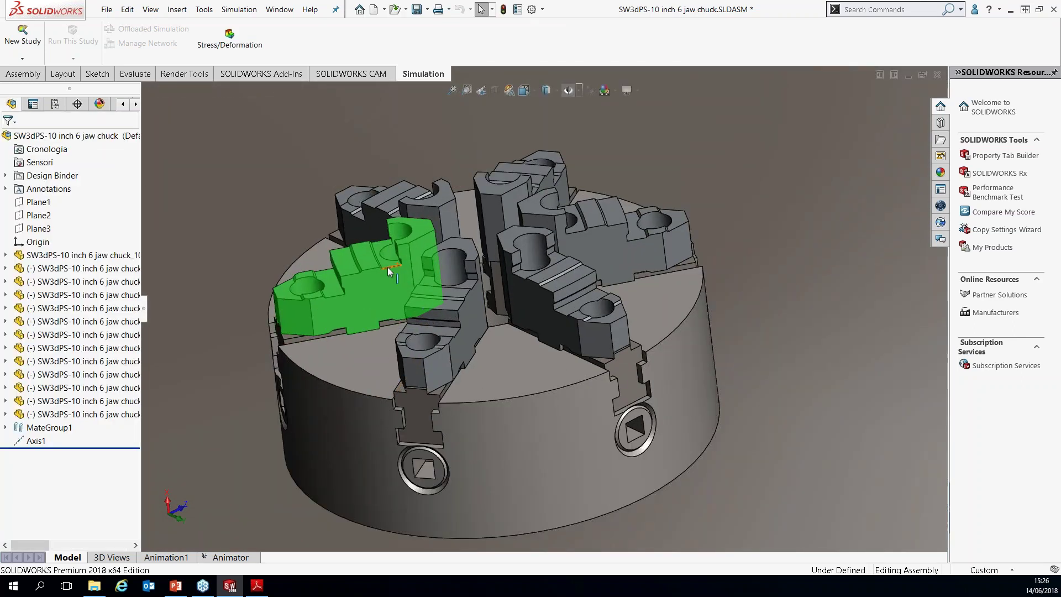
middle_drag(369, 293, 385, 314)
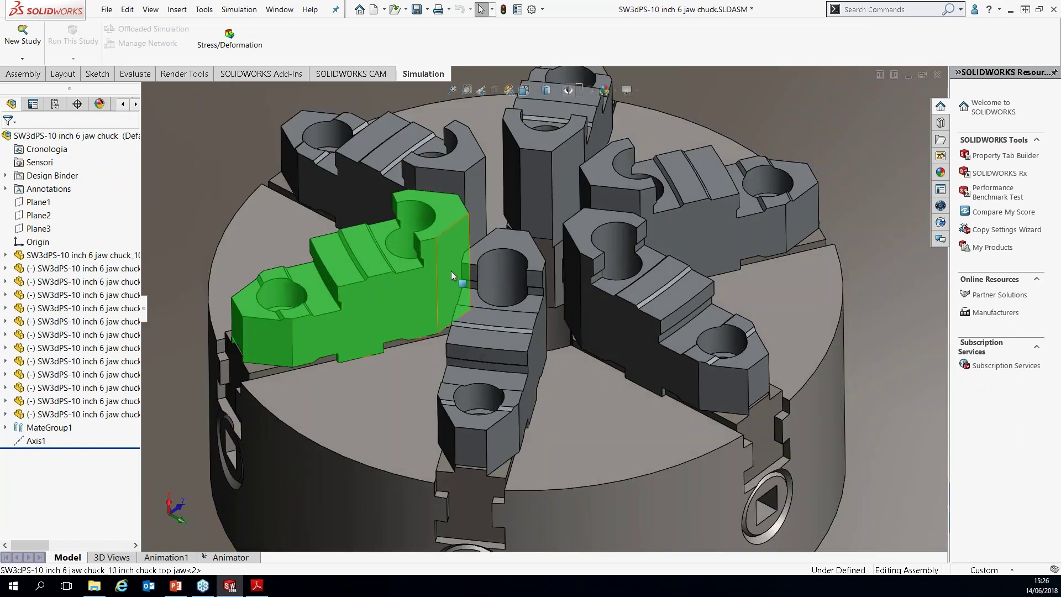
scroll(474, 227, down, 3)
mouse_move(628, 91)
click(657, 175)
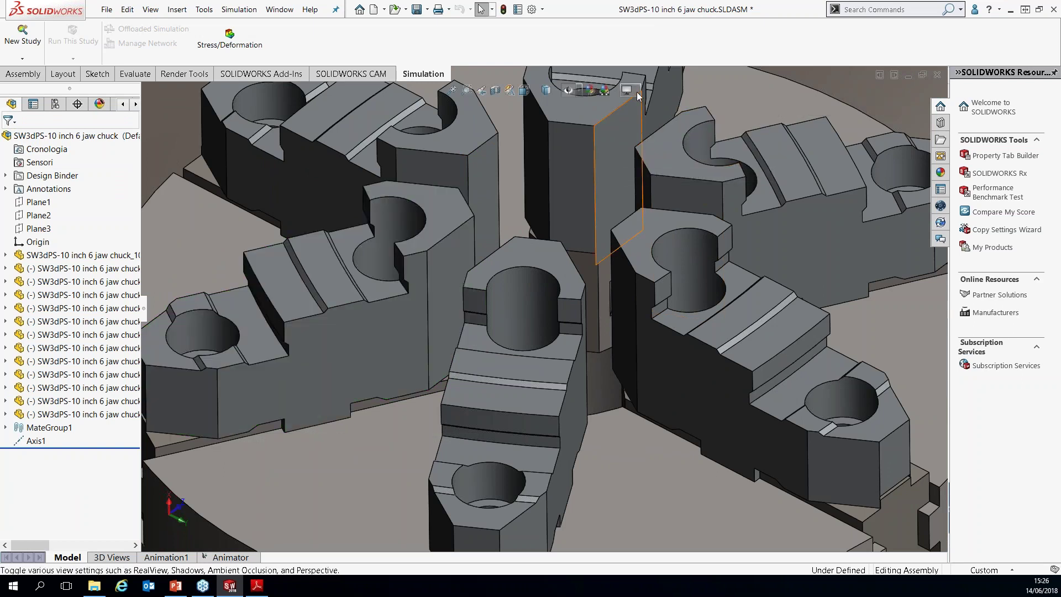
click(678, 178)
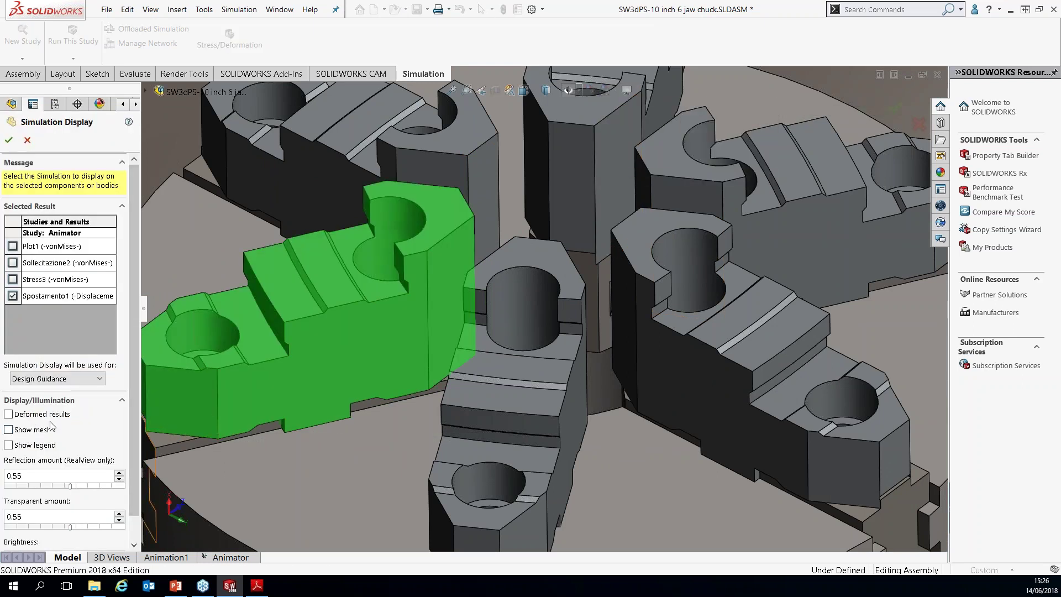
click(45, 412)
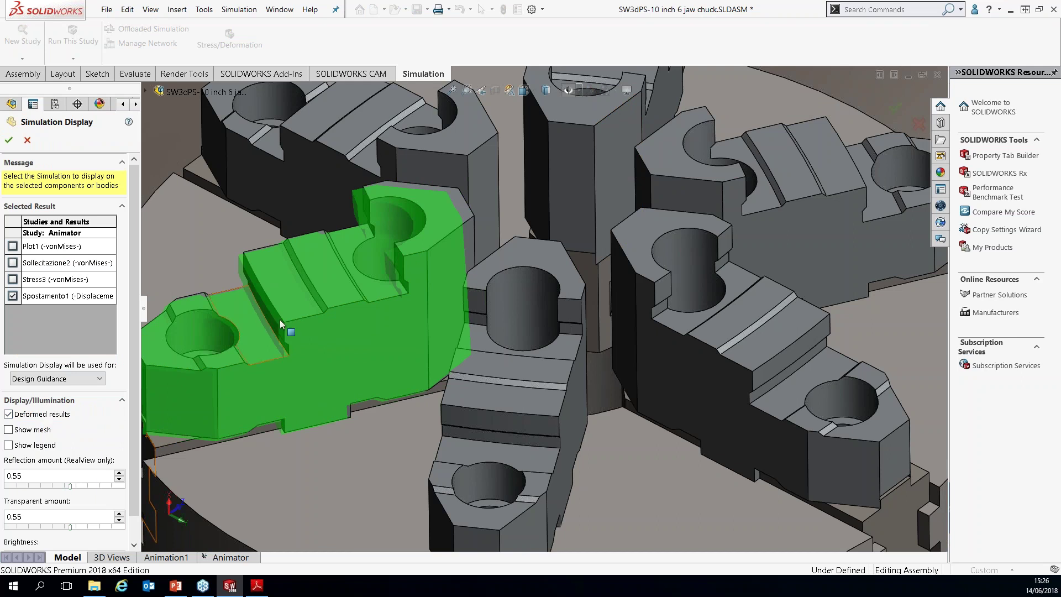
click(27, 140)
key(f)
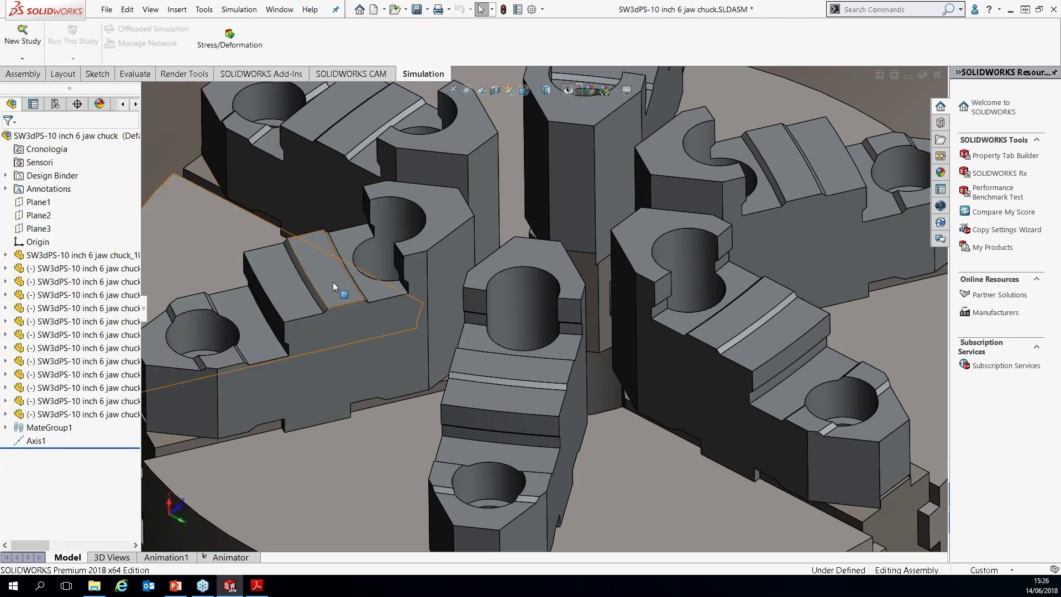
- Set Simulation Display to the RealView and OpenGL mode and show only the Sollecitazione2 von Mises result on its jaw
click(628, 91)
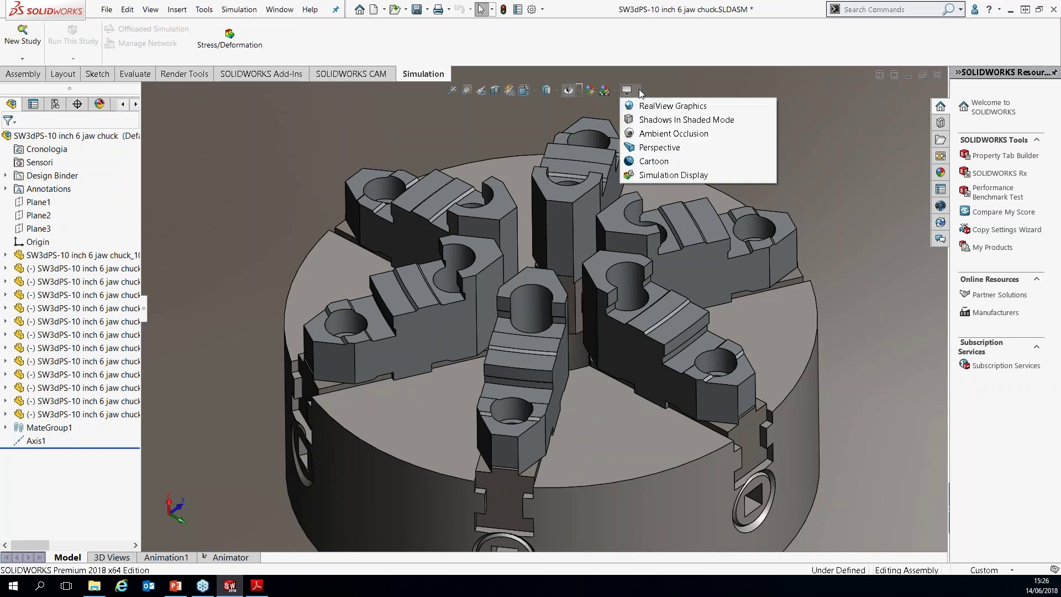
click(673, 175)
click(89, 379)
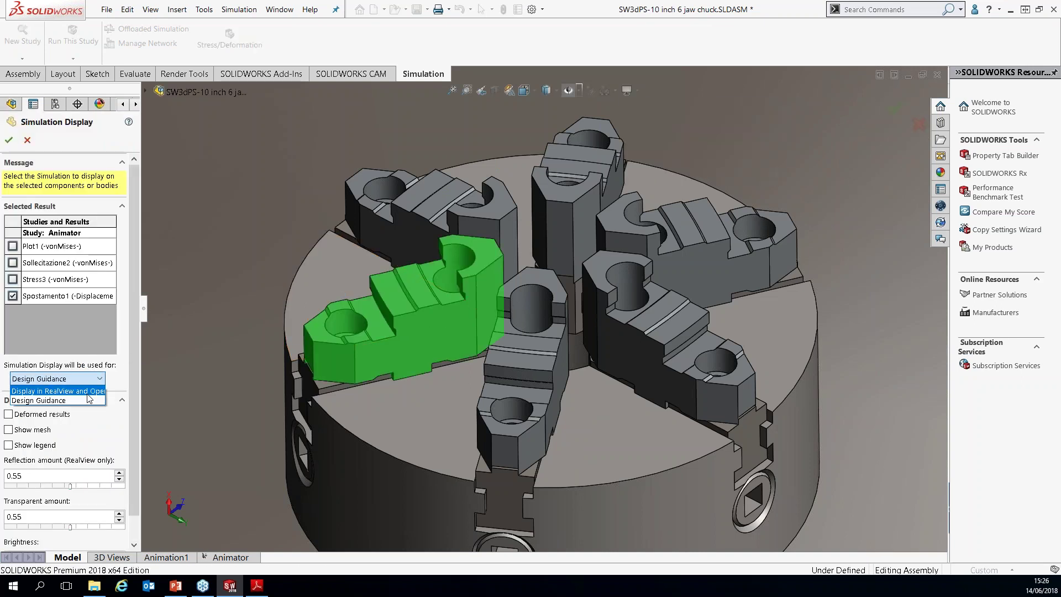
click(89, 390)
click(13, 296)
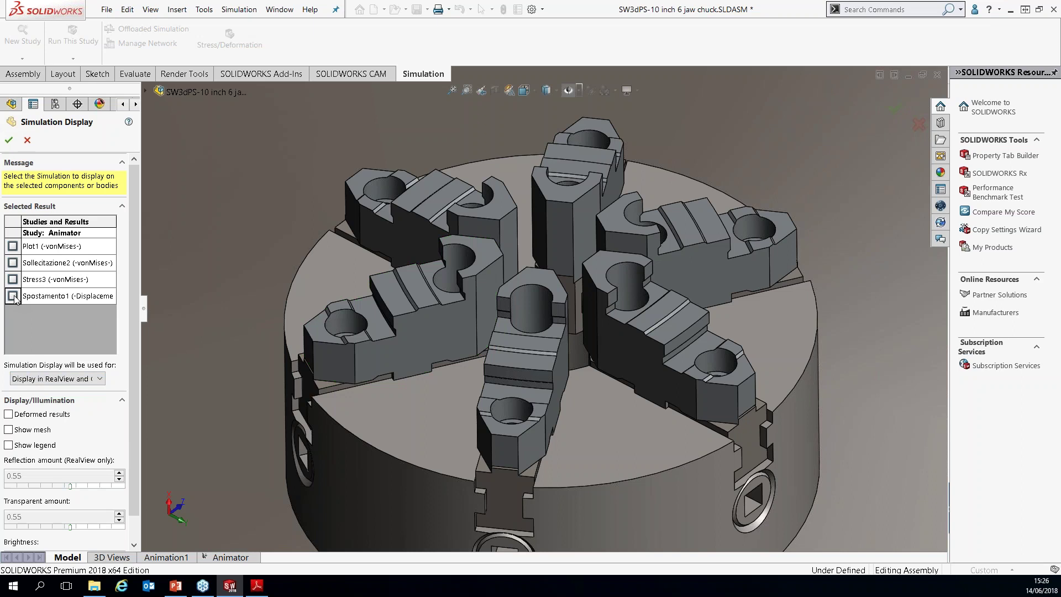
click(12, 279)
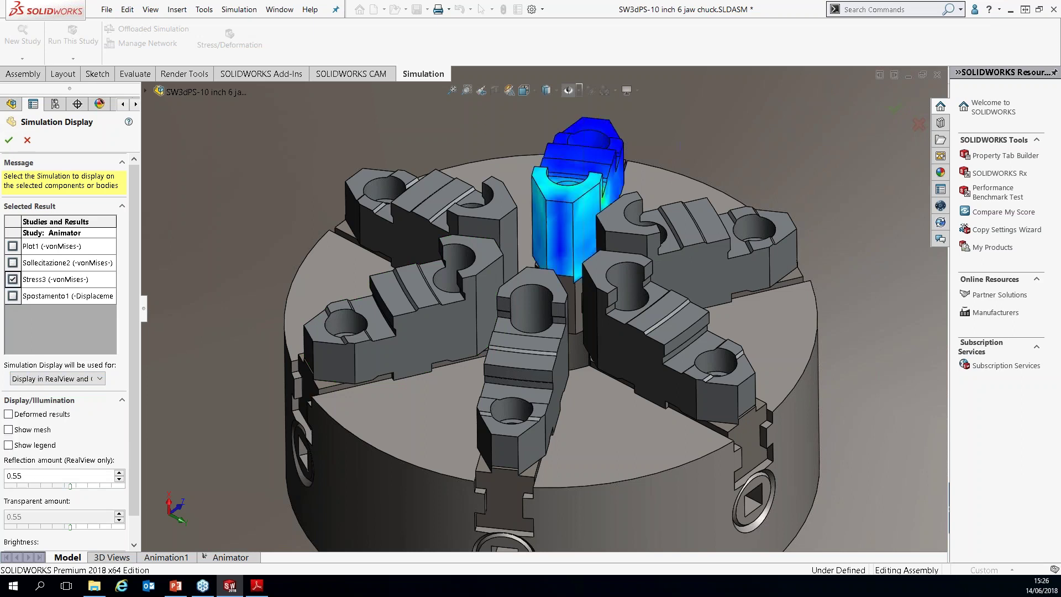
click(12, 279)
click(15, 265)
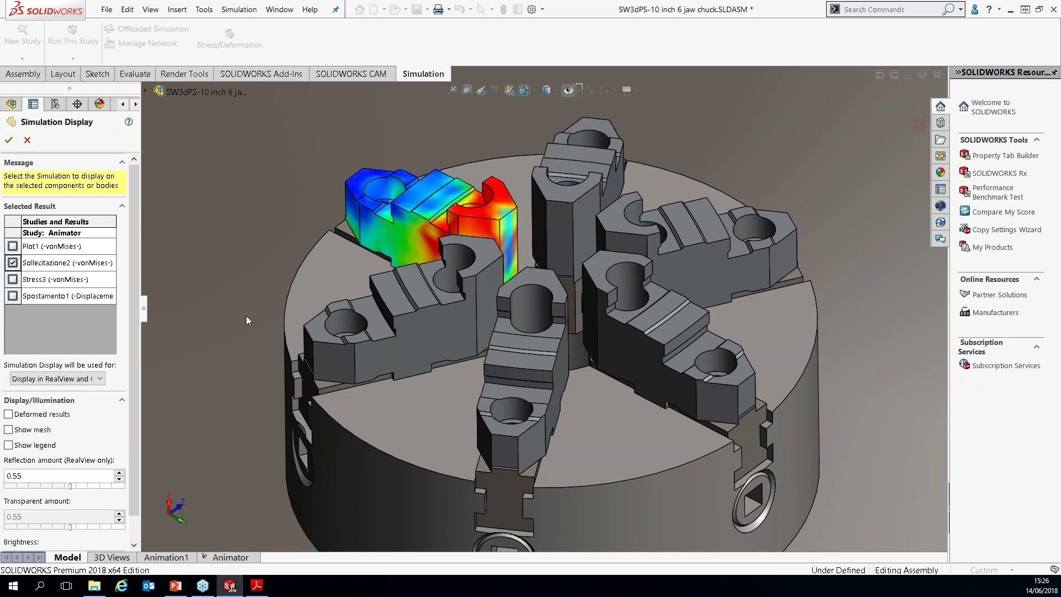
middle_drag(308, 373, 477, 359)
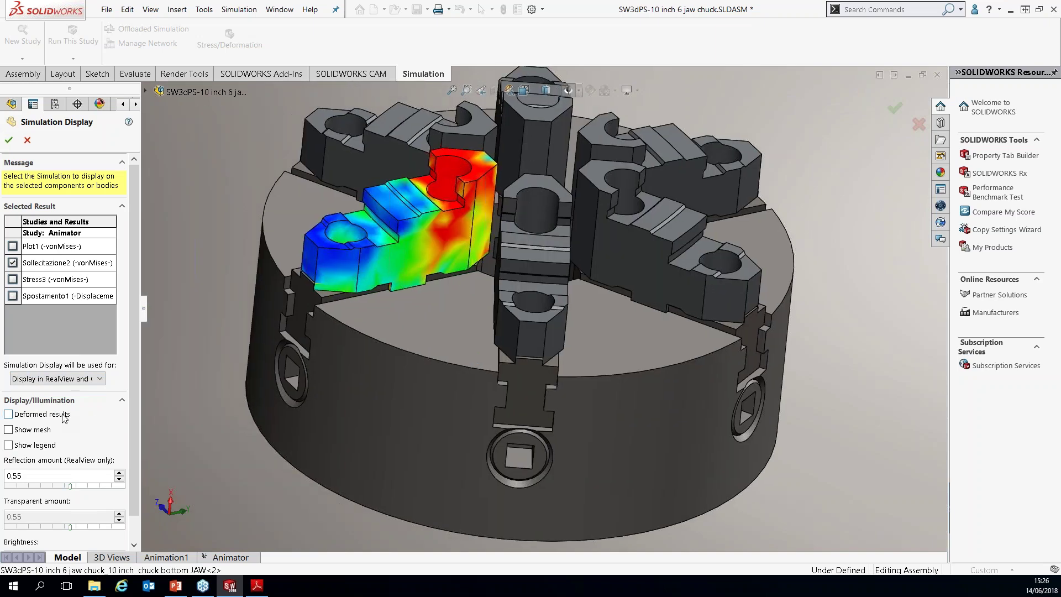
- Keep deformed results off, set the reflection amount to 0.5, and accept the Simulation Display settings
click(8, 415)
click(9, 415)
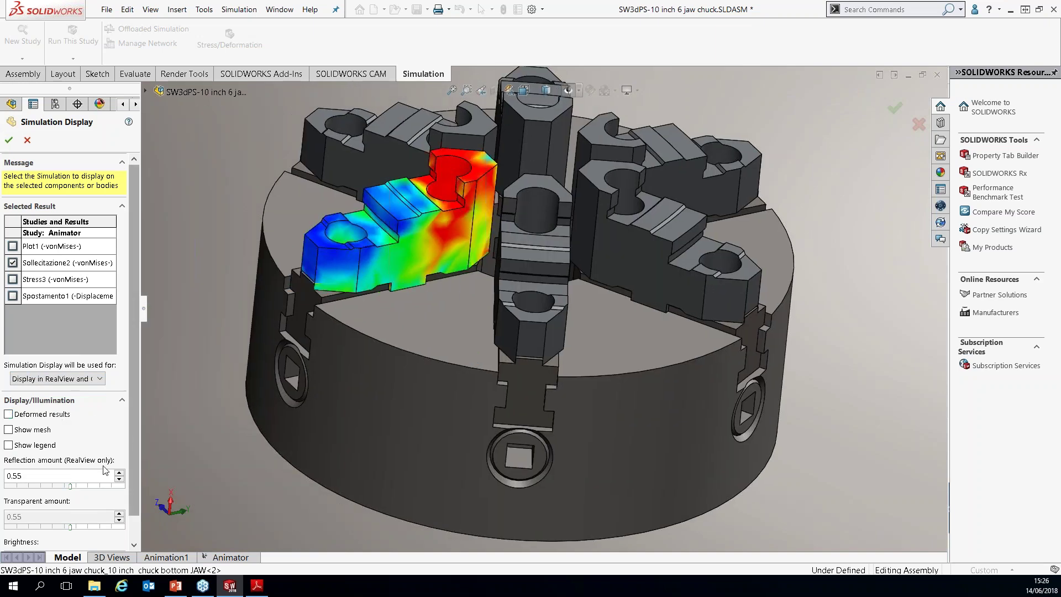
drag(135, 451, 136, 479)
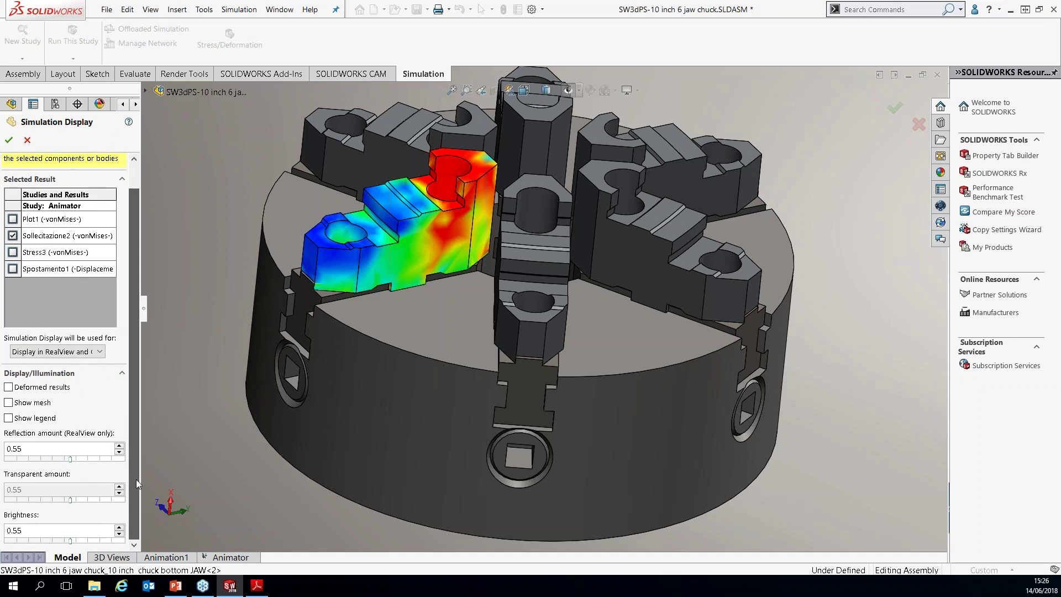
mouse_move(70, 460)
mouse_down()
mouse_move(52, 459)
mouse_move(65, 460)
mouse_up()
mouse_move(70, 541)
mouse_down()
mouse_move(60, 541)
mouse_move(71, 541)
mouse_up()
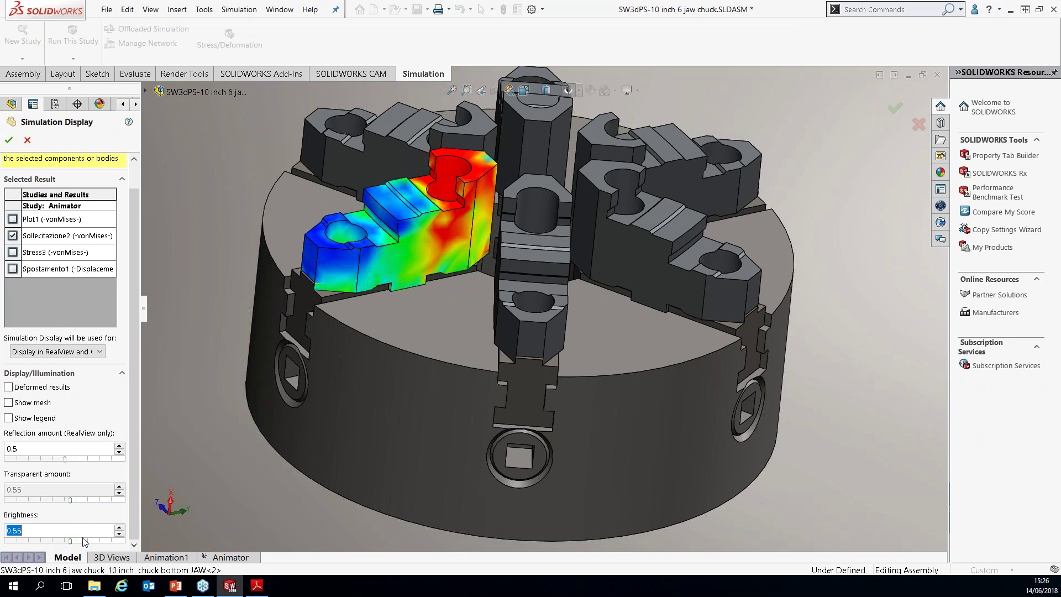
click(9, 138)
- Turn on RealView Graphics and Ambient Occlusion for the chuck assembly and examine the shaded jaw stress result
click(630, 90)
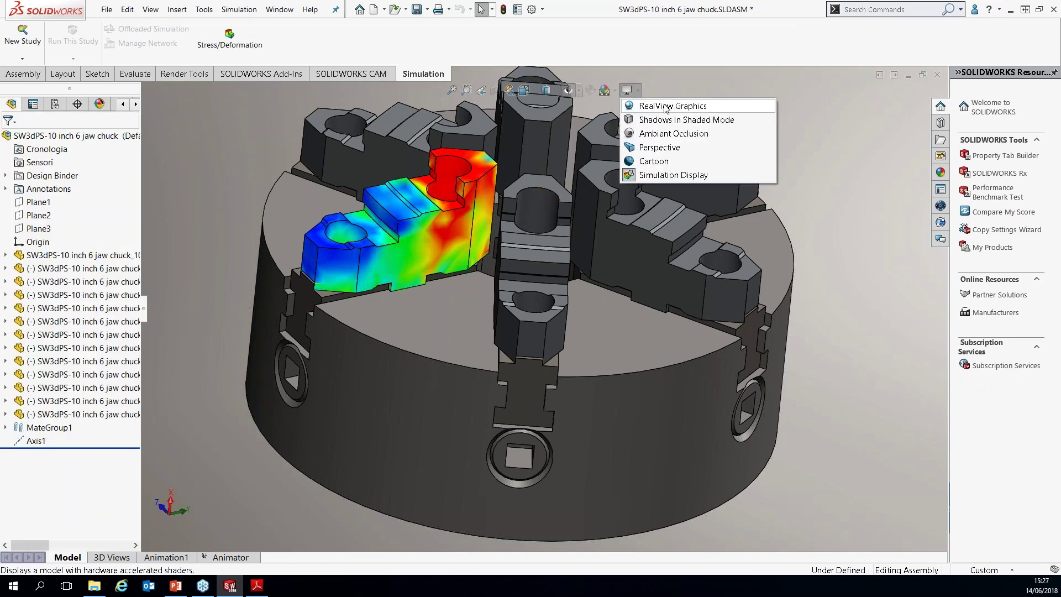
click(661, 106)
click(631, 91)
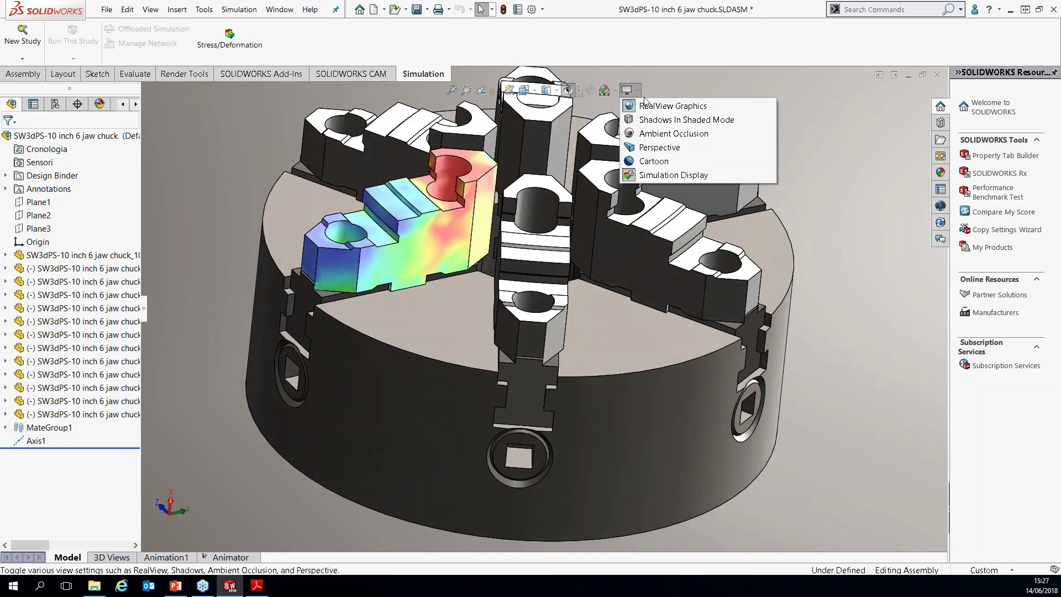
click(679, 135)
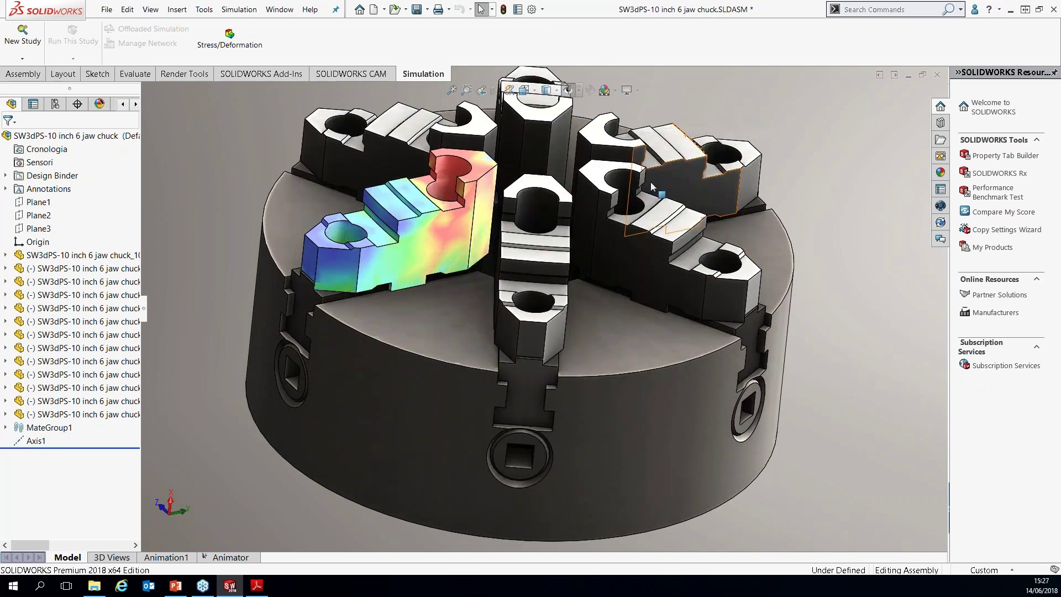
middle_drag(612, 227, 607, 252)
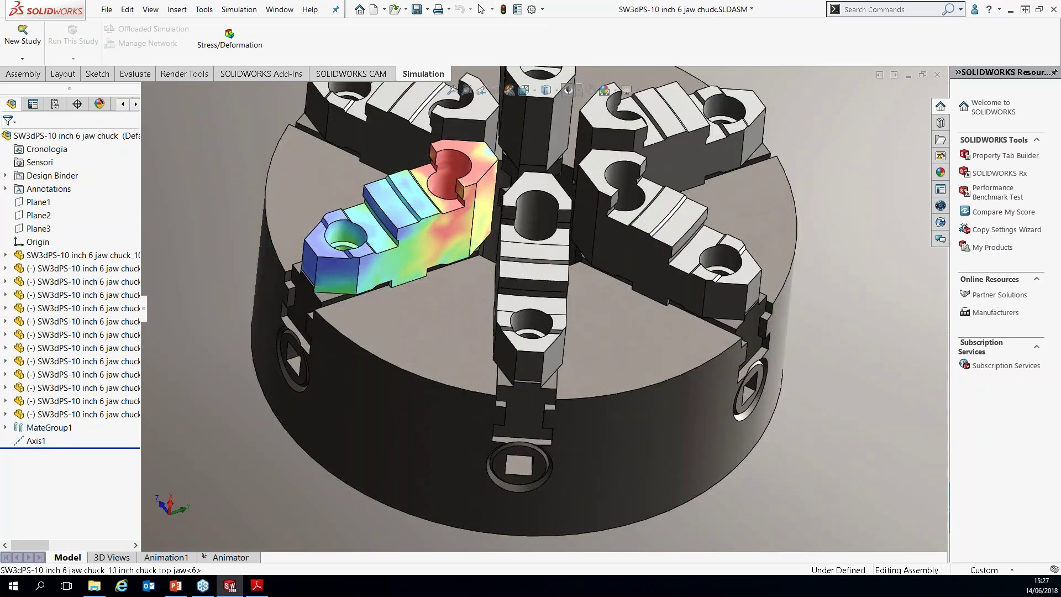
scroll(567, 175, up, 3)
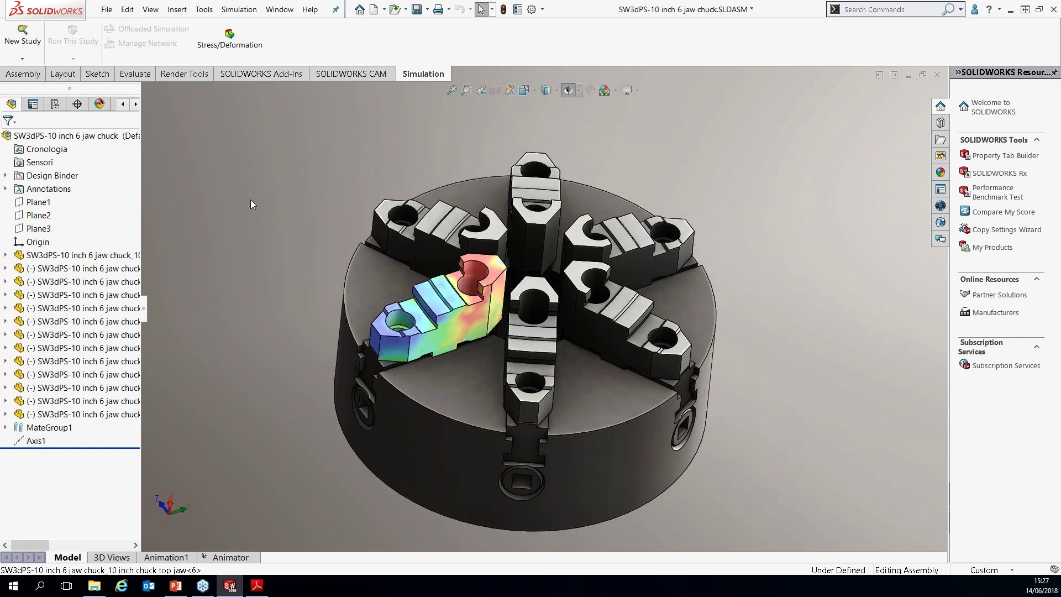
- Load the PhotoView 360 add-in and start a final render of the chuck, saving the image as qq in PNG format
click(257, 75)
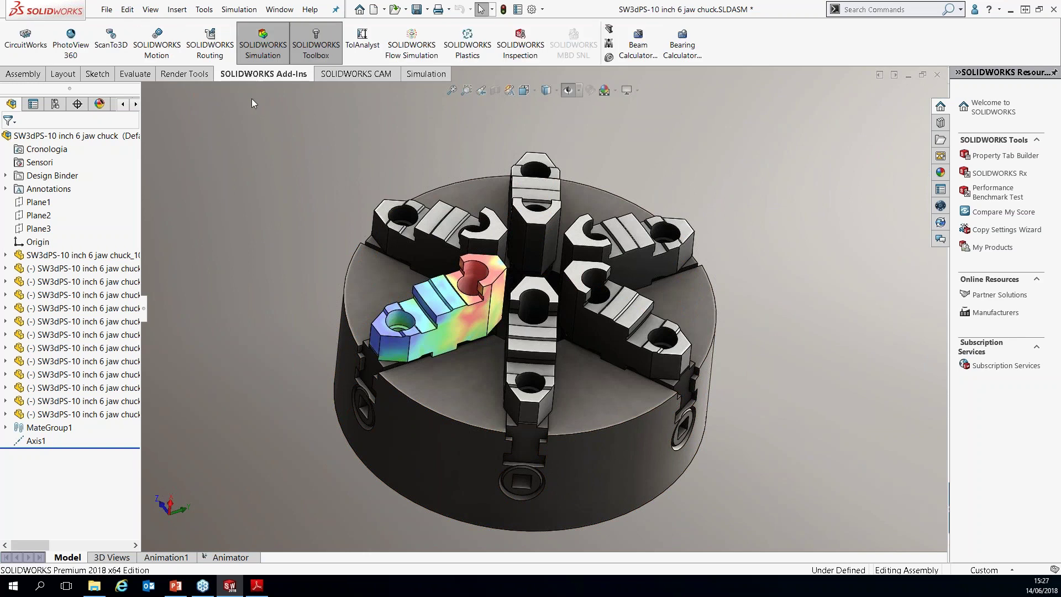
click(70, 41)
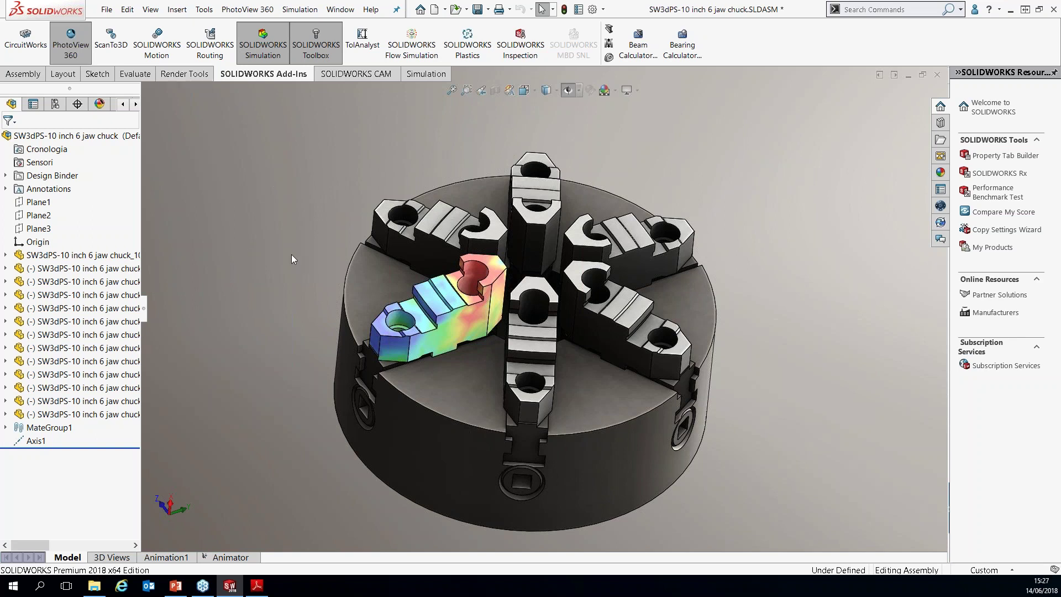
click(197, 76)
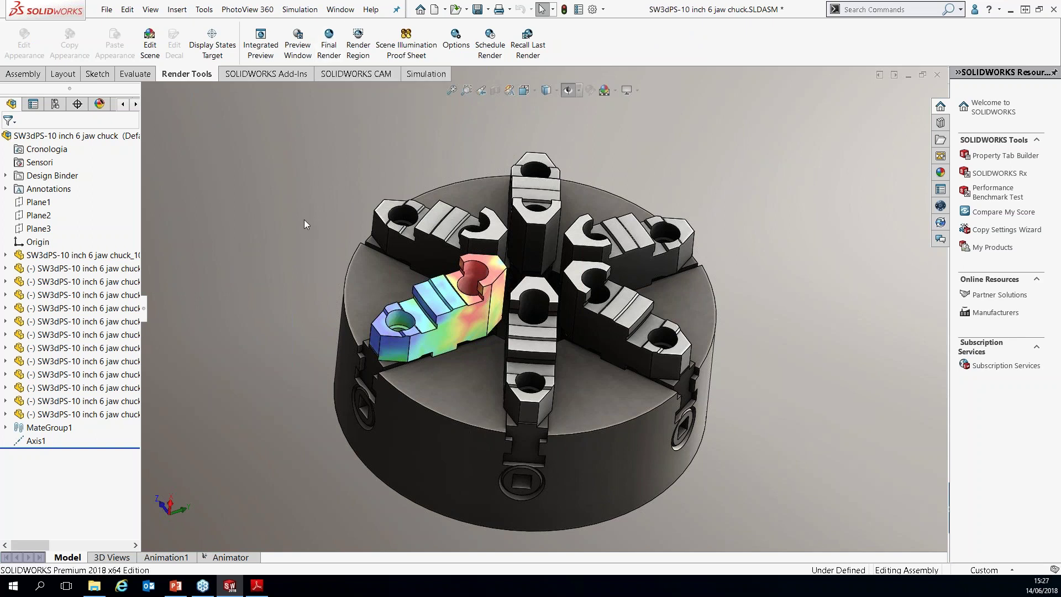
click(334, 56)
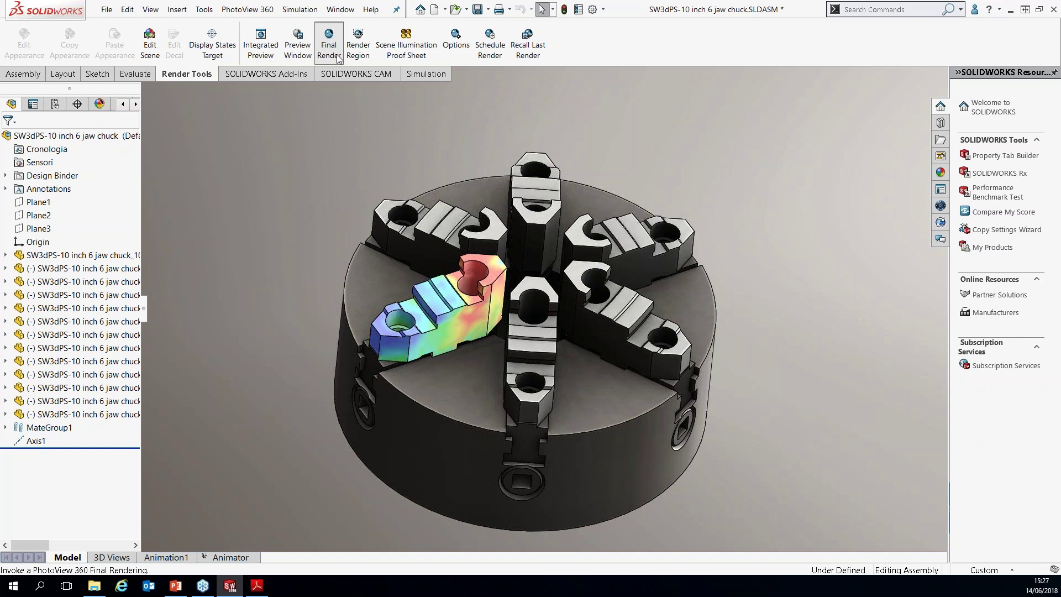
text(asd)
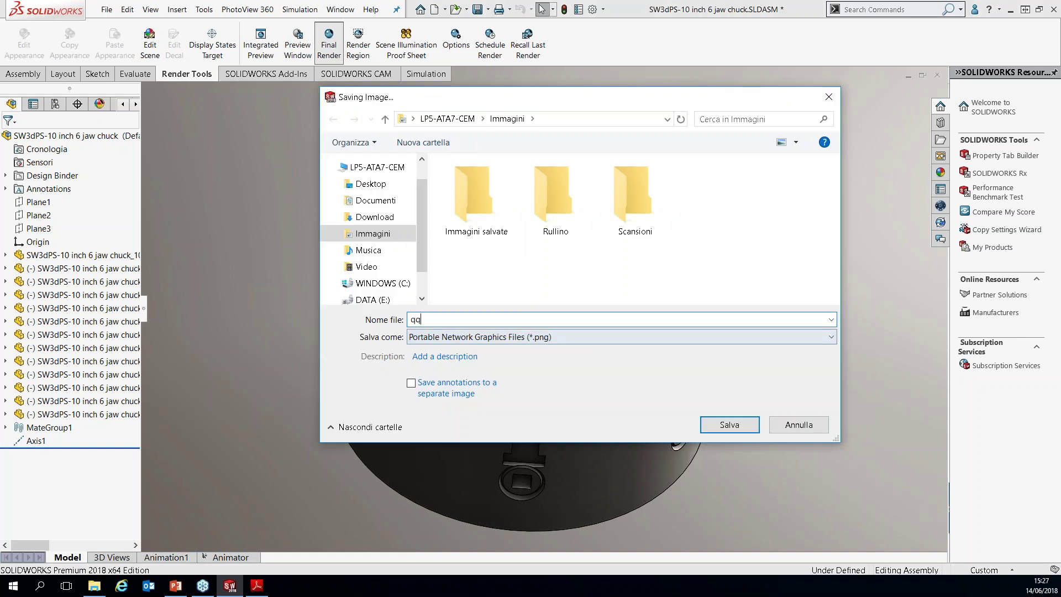
click(730, 424)
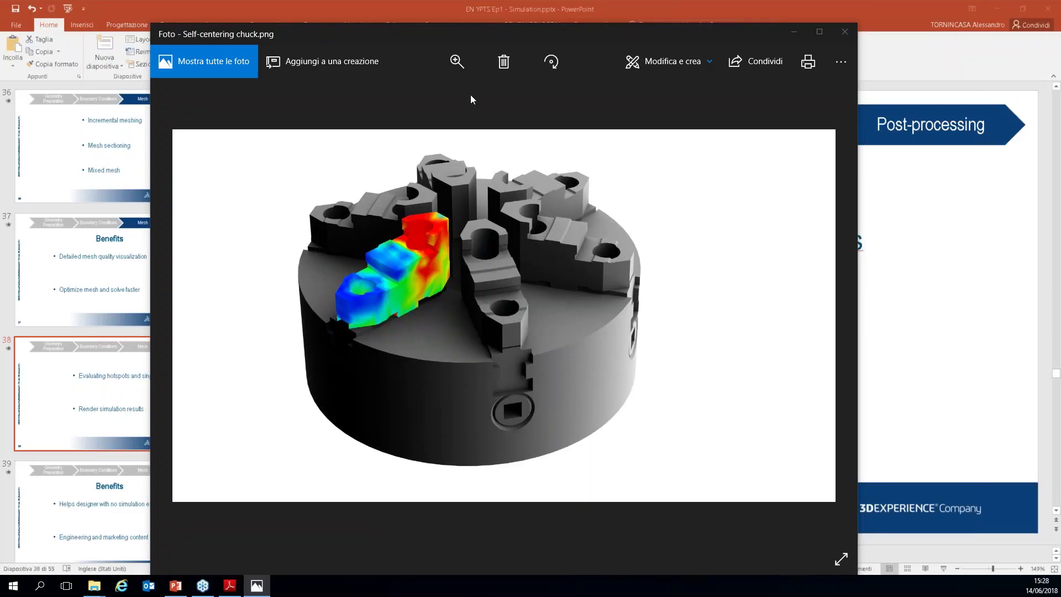
- Enlarge the rendered Self-centering chuck image, switch to the PowerPoint presentation, and start the slide show from slide 38
click(825, 31)
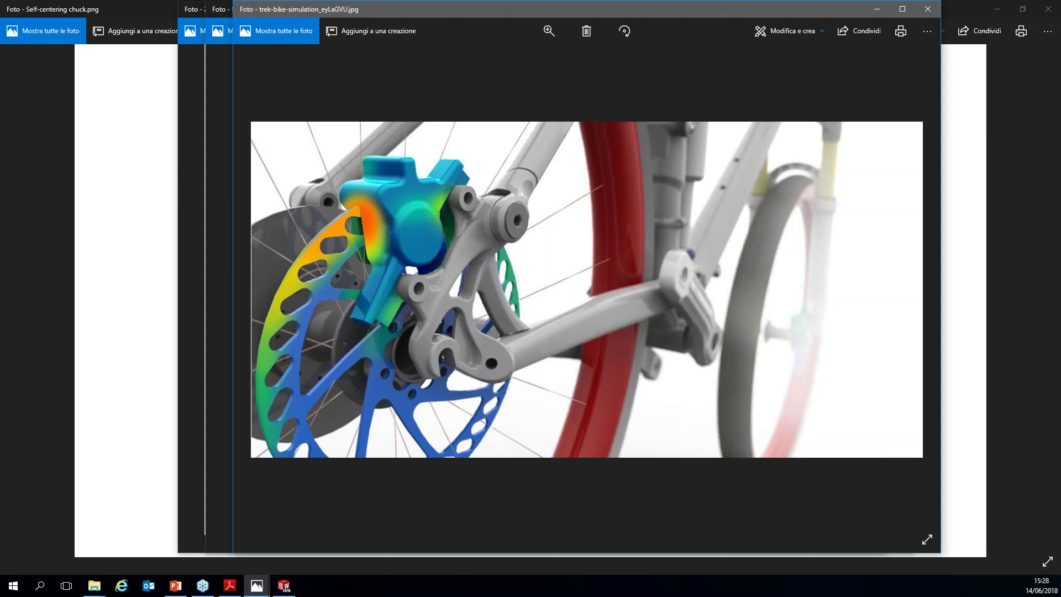
key(alt+Tab)
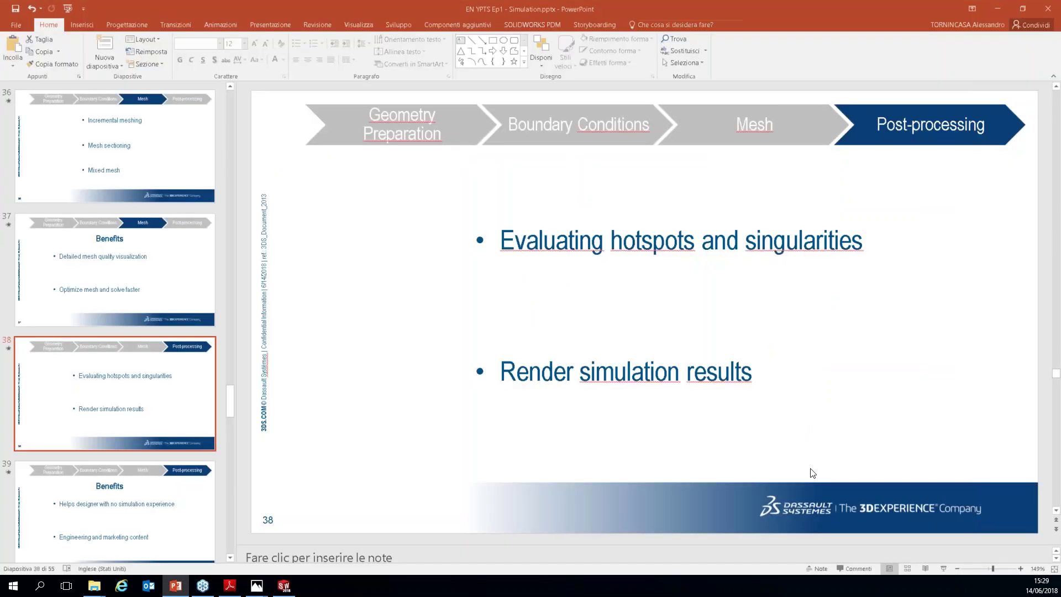
click(945, 568)
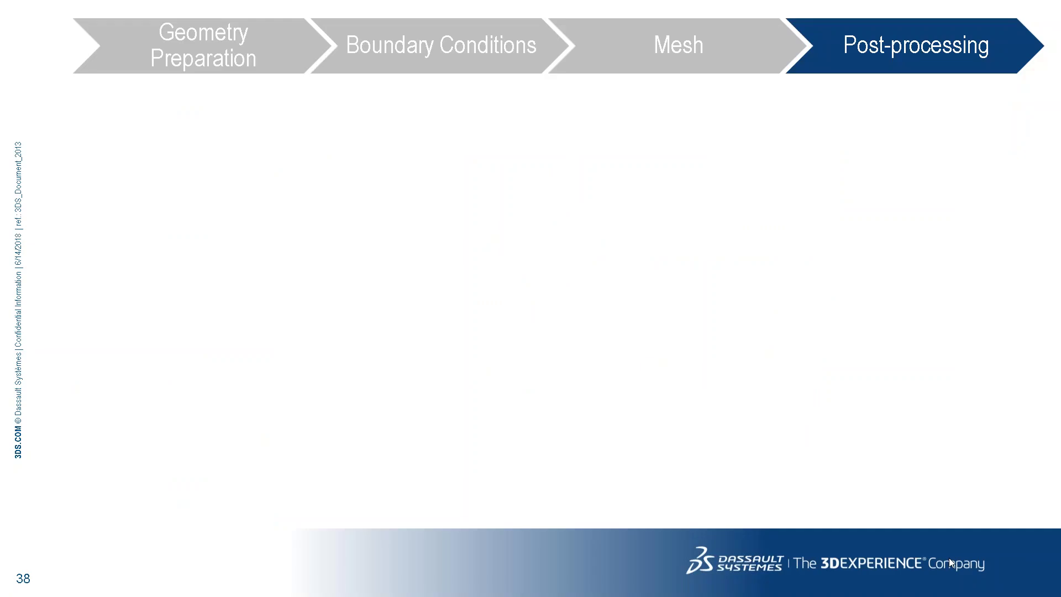